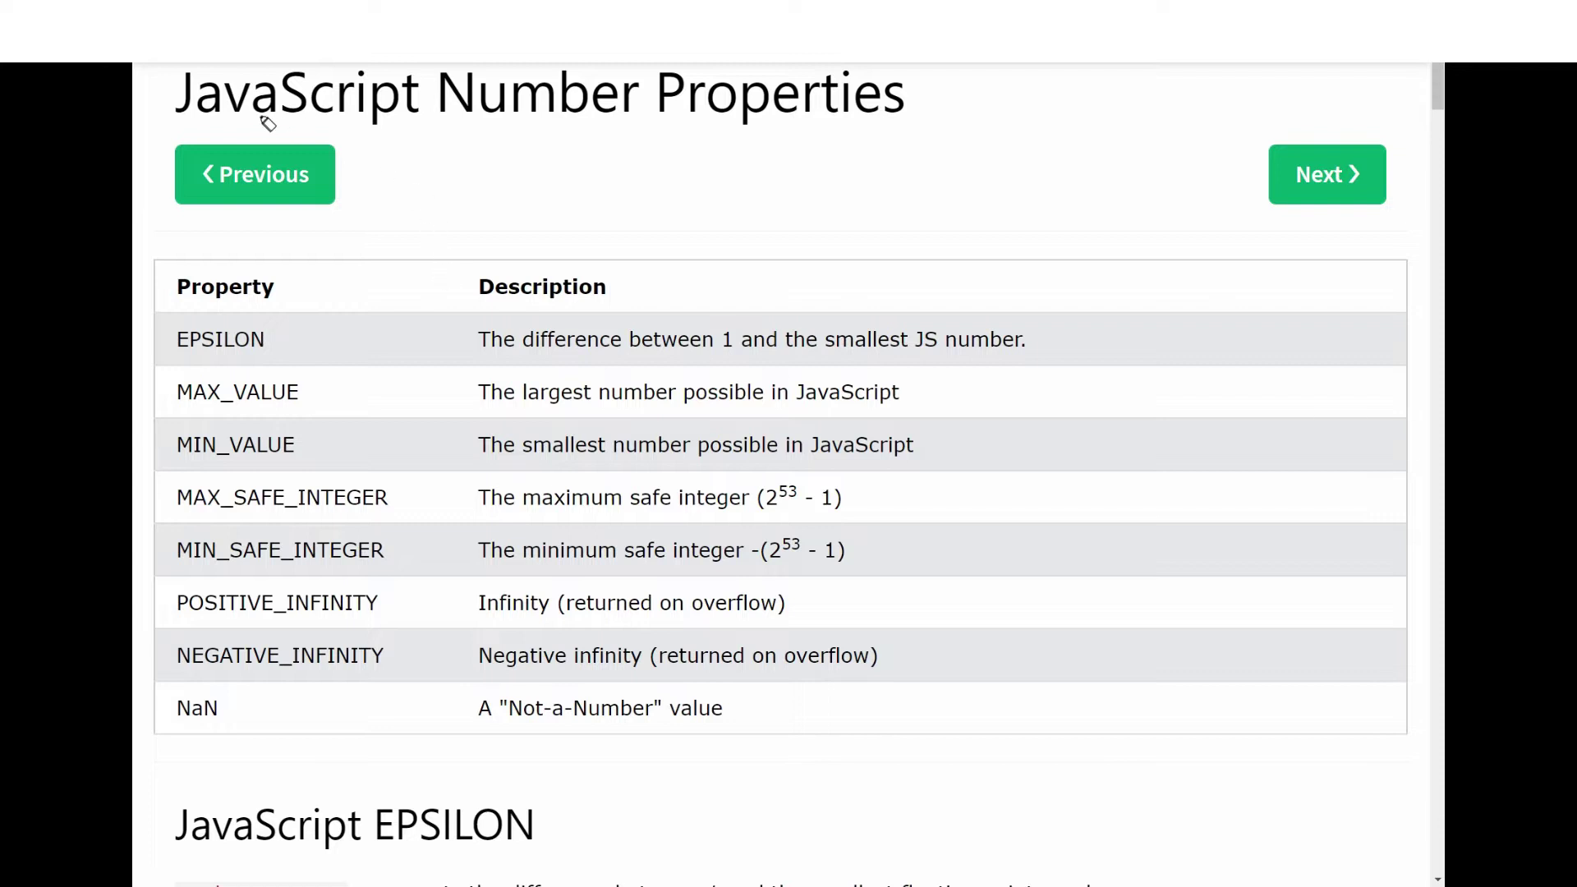
Underline the page title, tick EPSILON, and underline MAX_VALUE through NaN in yellow.
drag(181, 130, 913, 125)
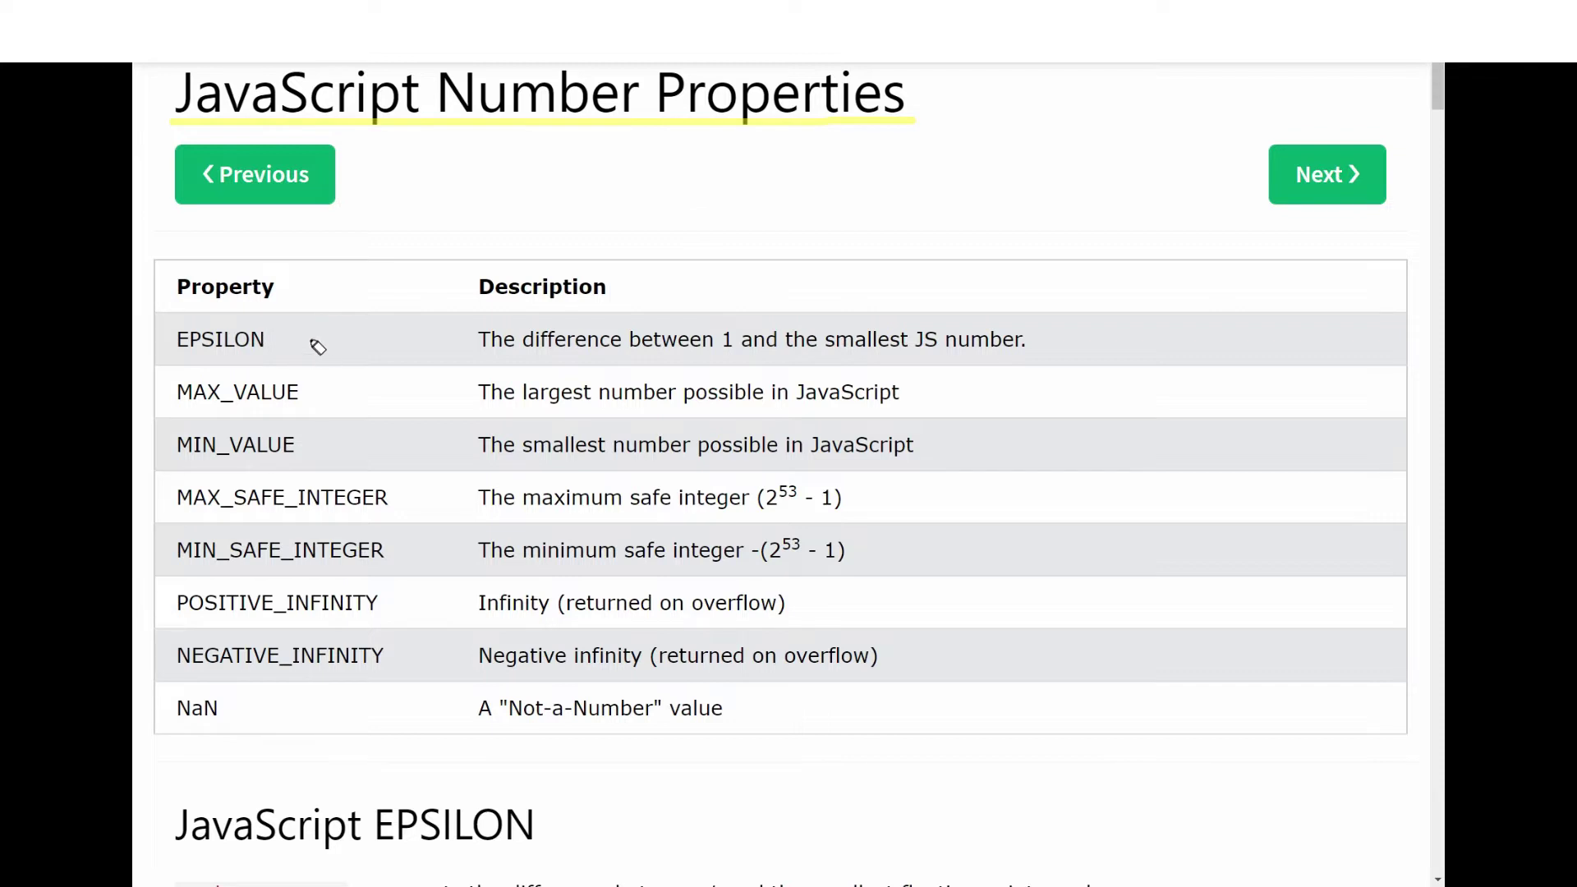
drag(297, 344, 374, 315)
drag(177, 403, 318, 398)
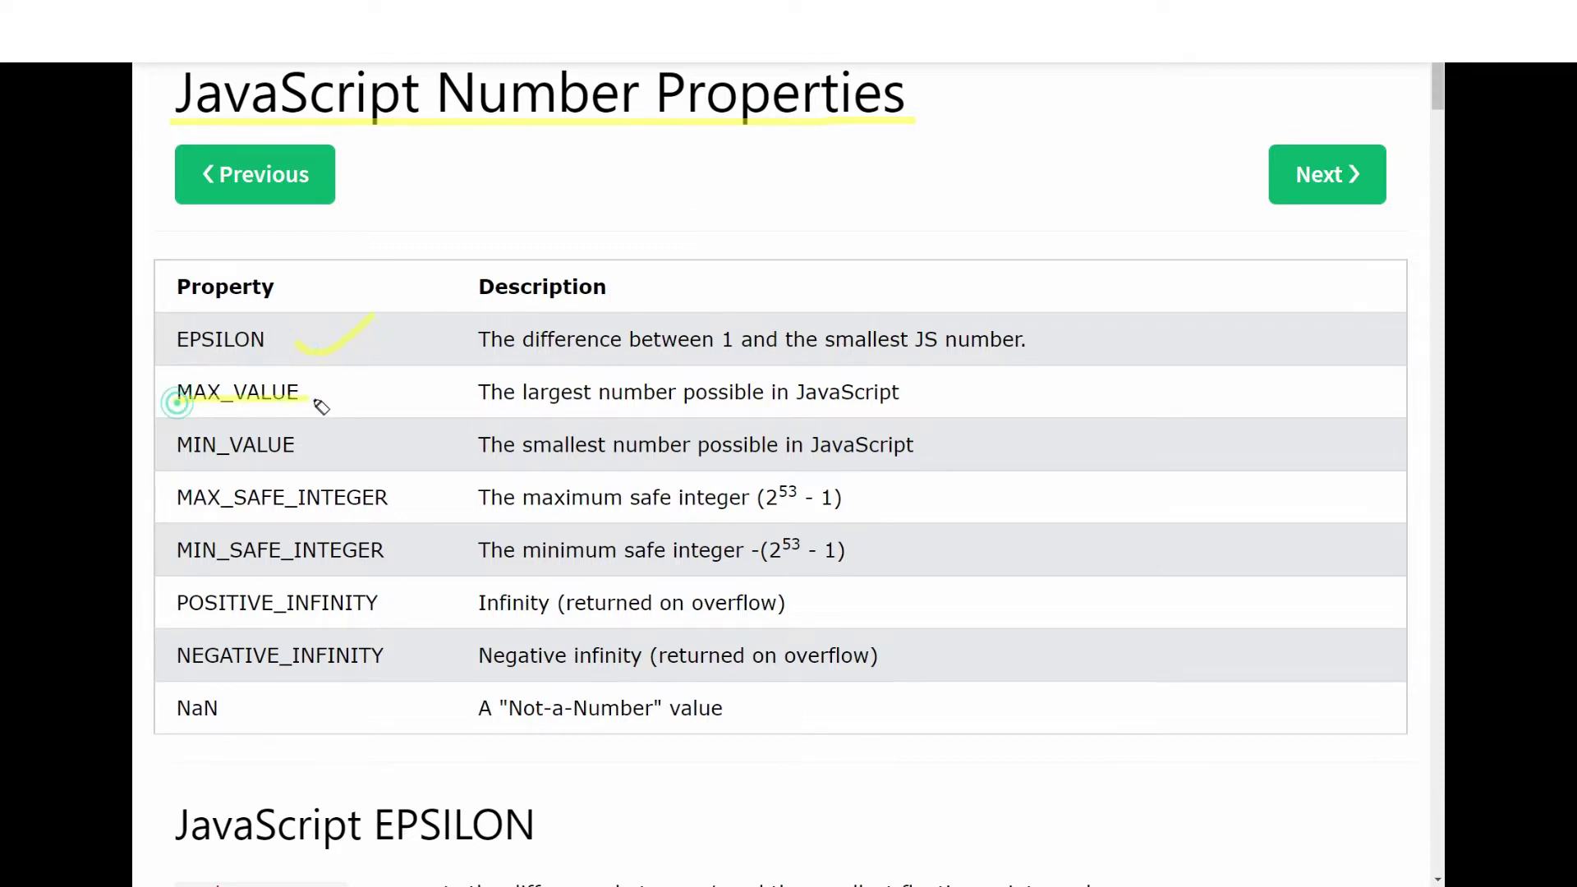
drag(170, 454, 344, 453)
drag(175, 520, 368, 520)
drag(176, 563, 384, 561)
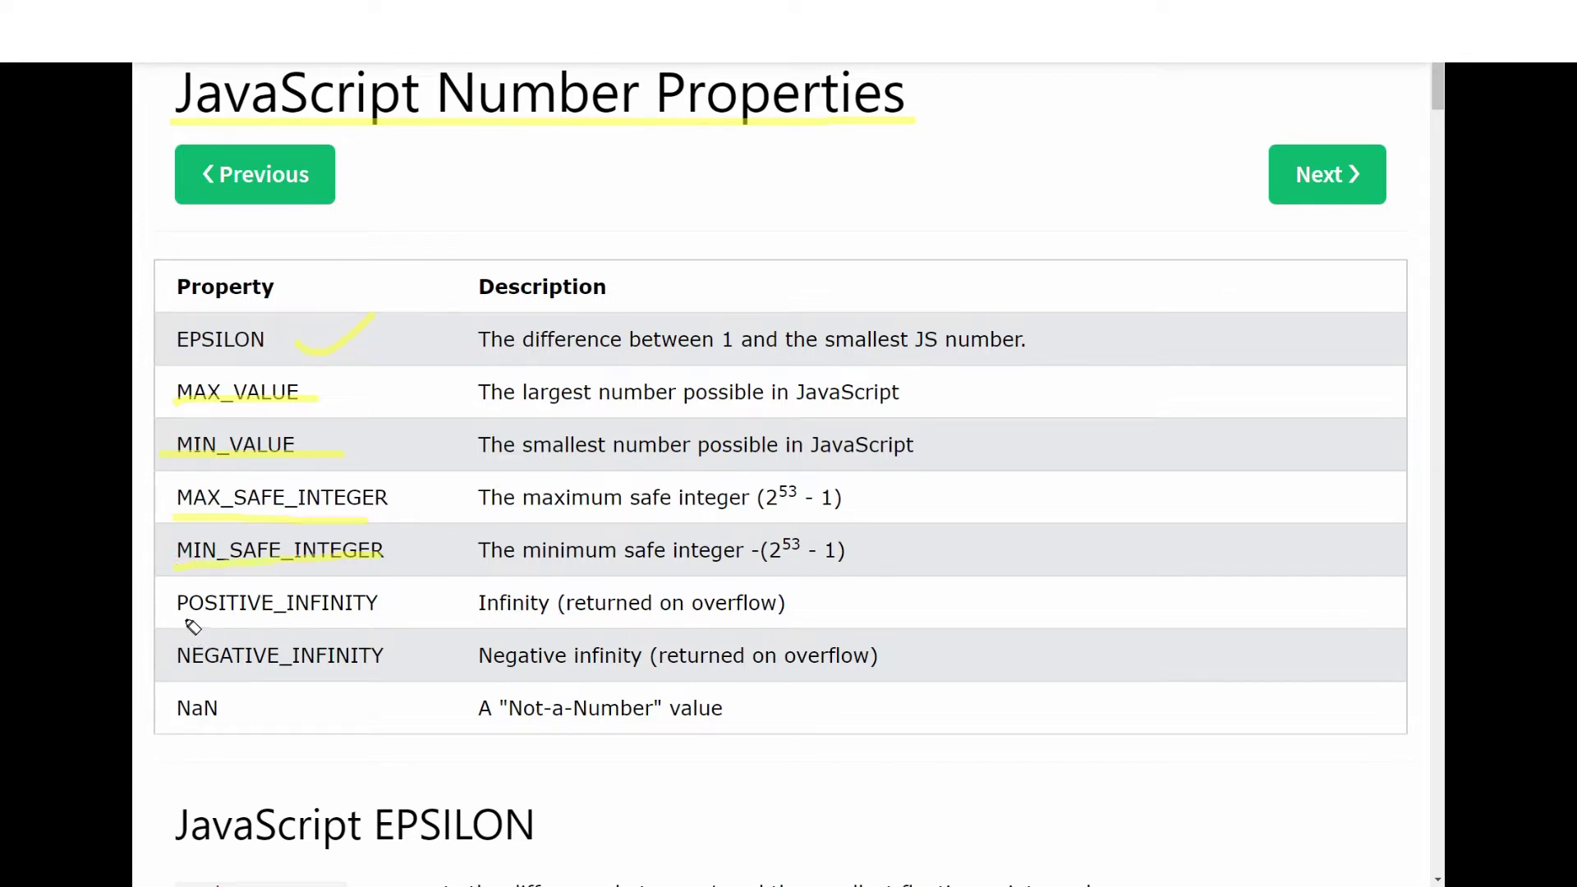
drag(185, 613, 393, 623)
drag(174, 670, 404, 670)
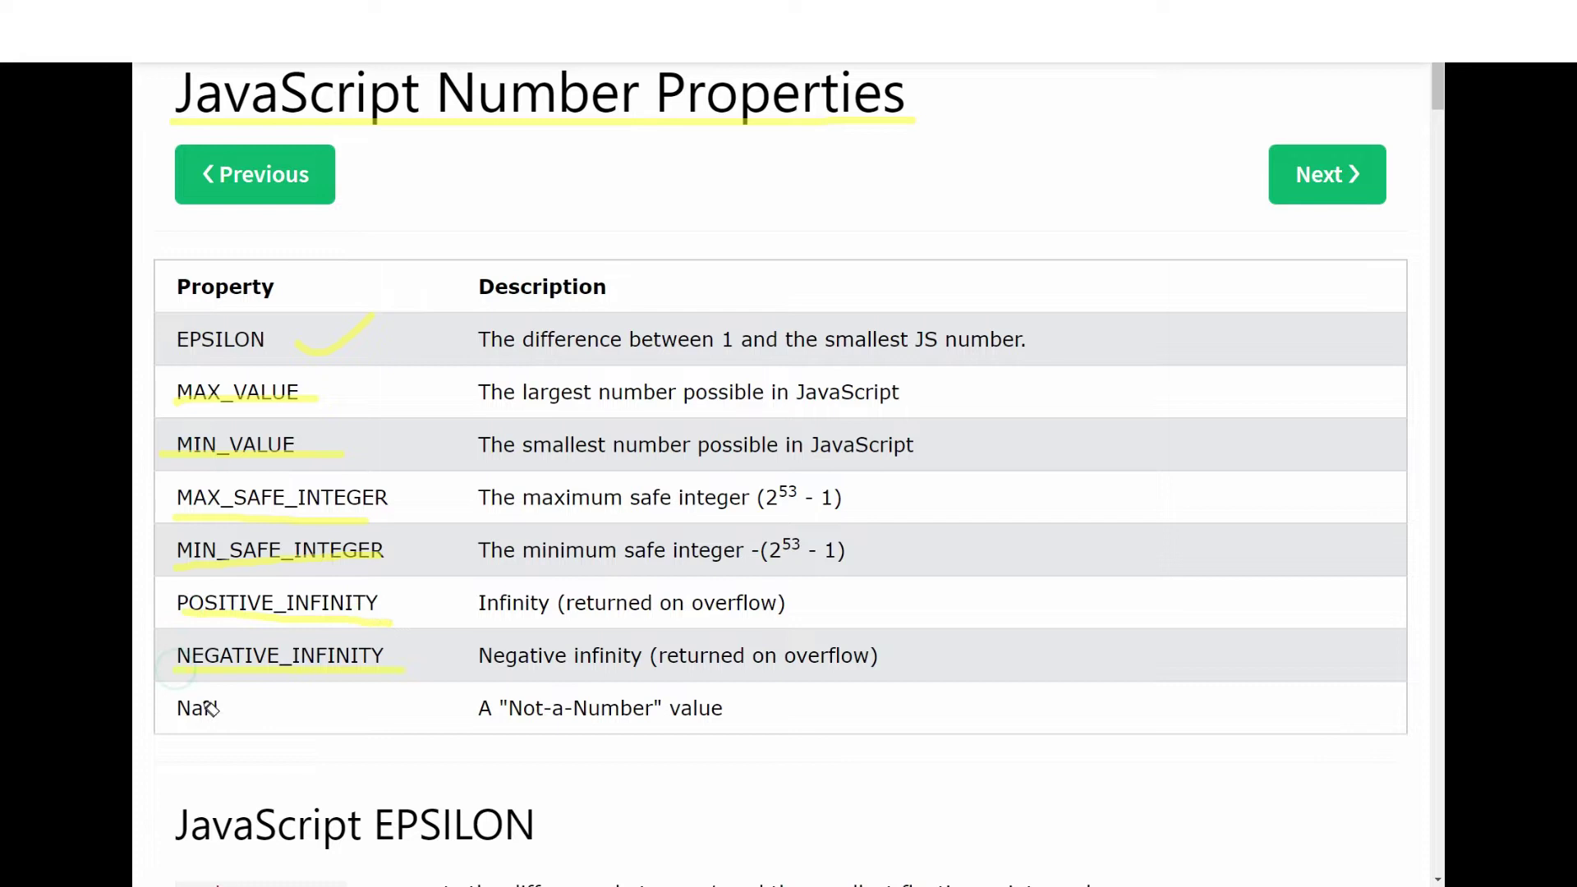
drag(167, 720, 286, 720)
Circle 'Number' in the title, handwrite and box Number.epsilon, then clear all annotations.
mouse_move(436, 64)
mouse_down()
mouse_move(606, 155)
mouse_move(664, 76)
mouse_up()
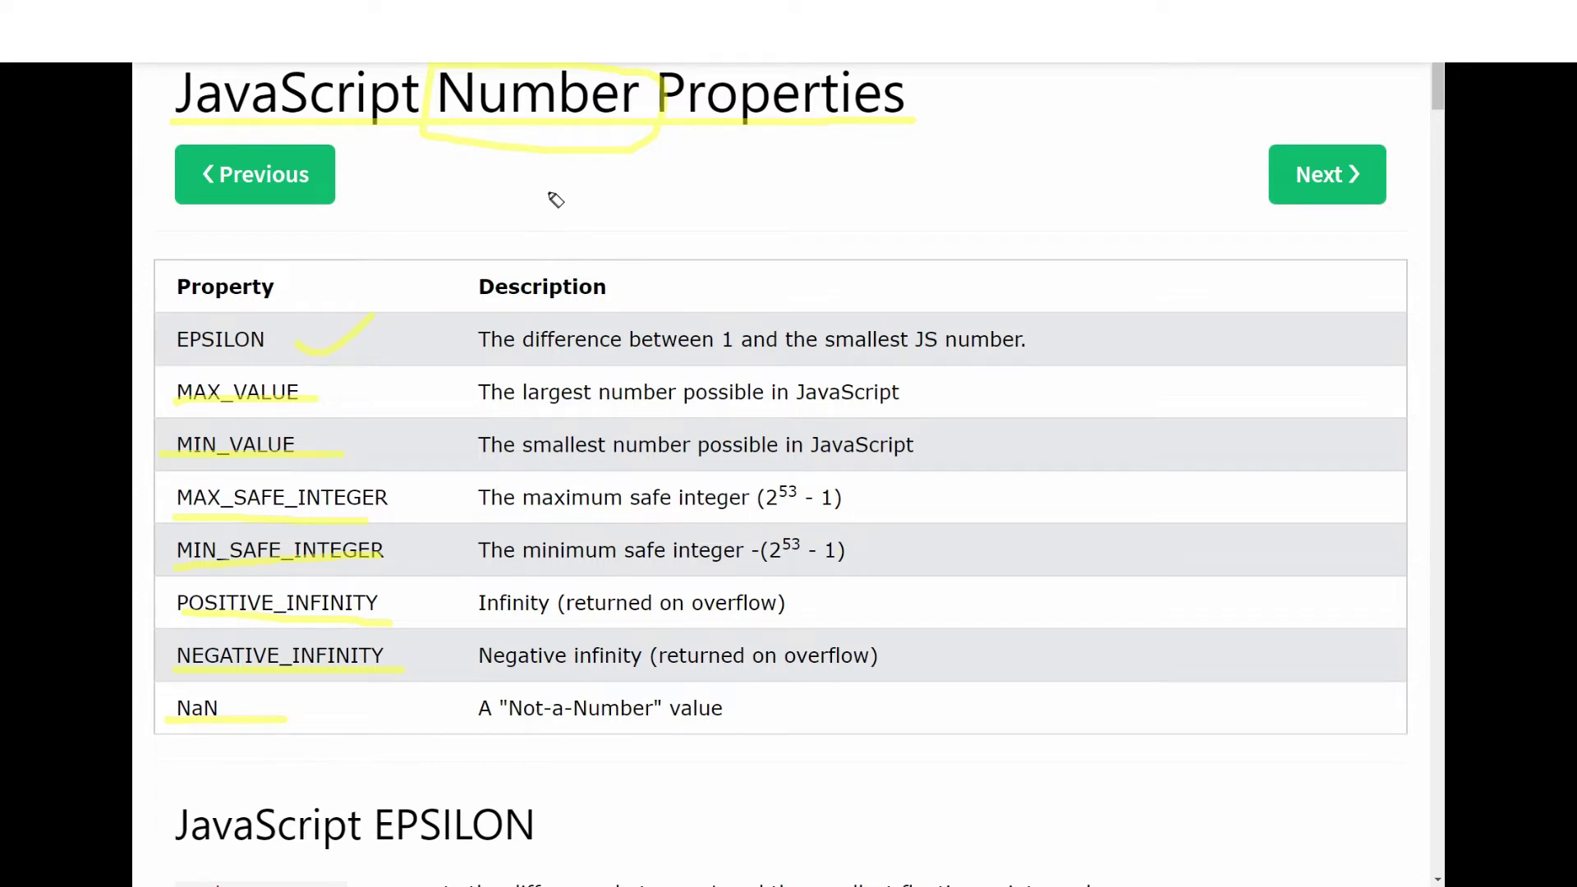
mouse_move(547, 190)
mouse_down()
mouse_move(549, 220)
mouse_move(623, 207)
mouse_move(703, 244)
mouse_up()
mouse_move(732, 151)
mouse_down()
mouse_move(757, 236)
mouse_move(821, 211)
mouse_move(849, 228)
mouse_up()
click(847, 232)
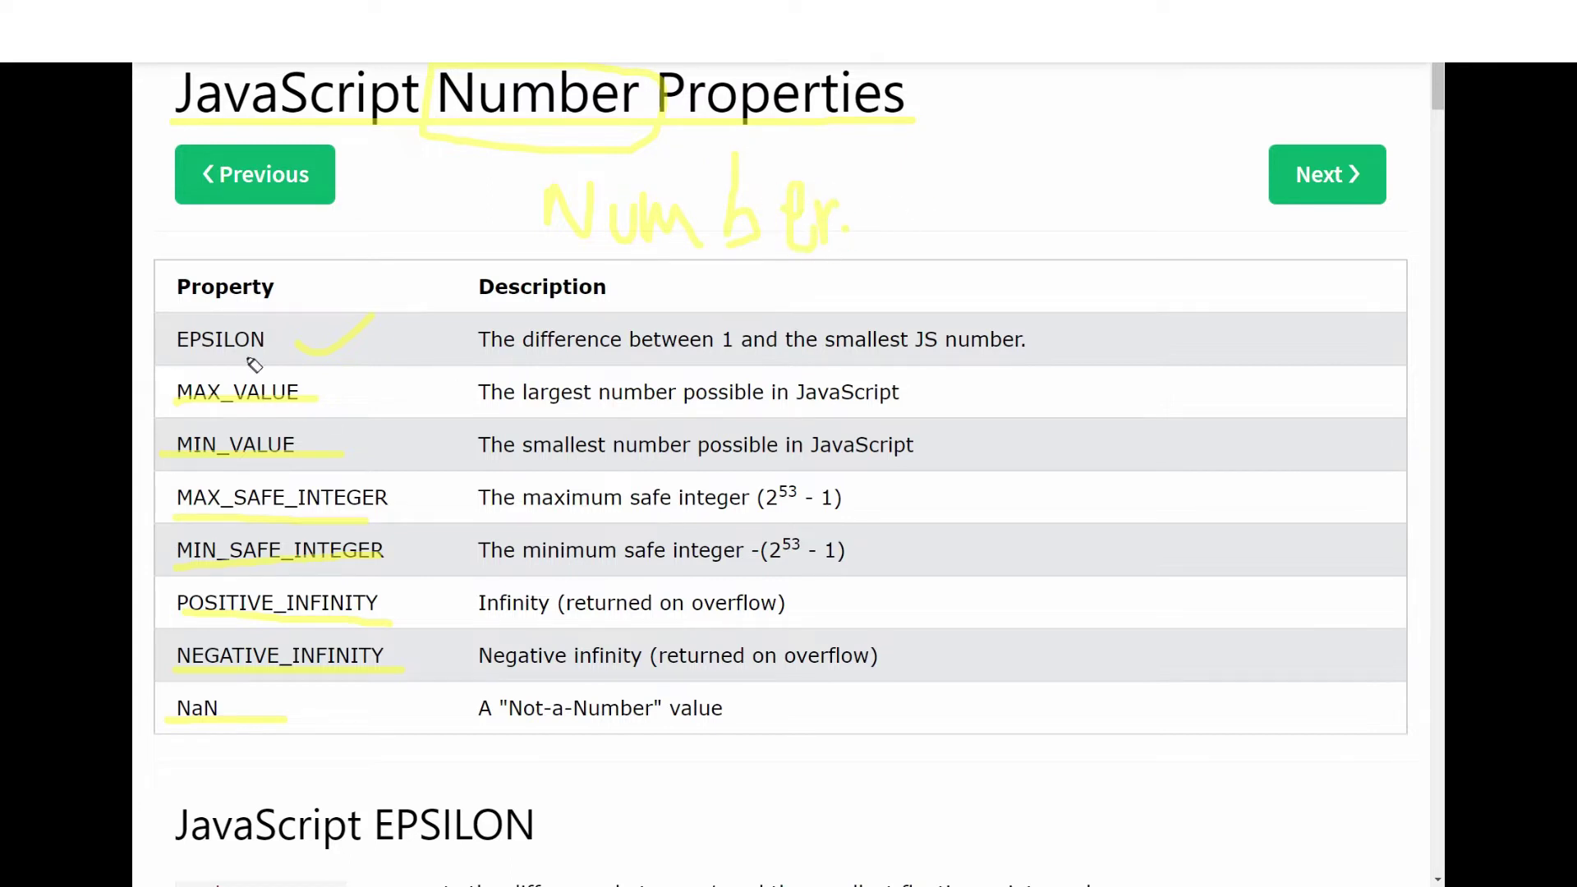
mouse_move(898, 165)
mouse_down()
mouse_move(846, 216)
mouse_move(898, 327)
mouse_up()
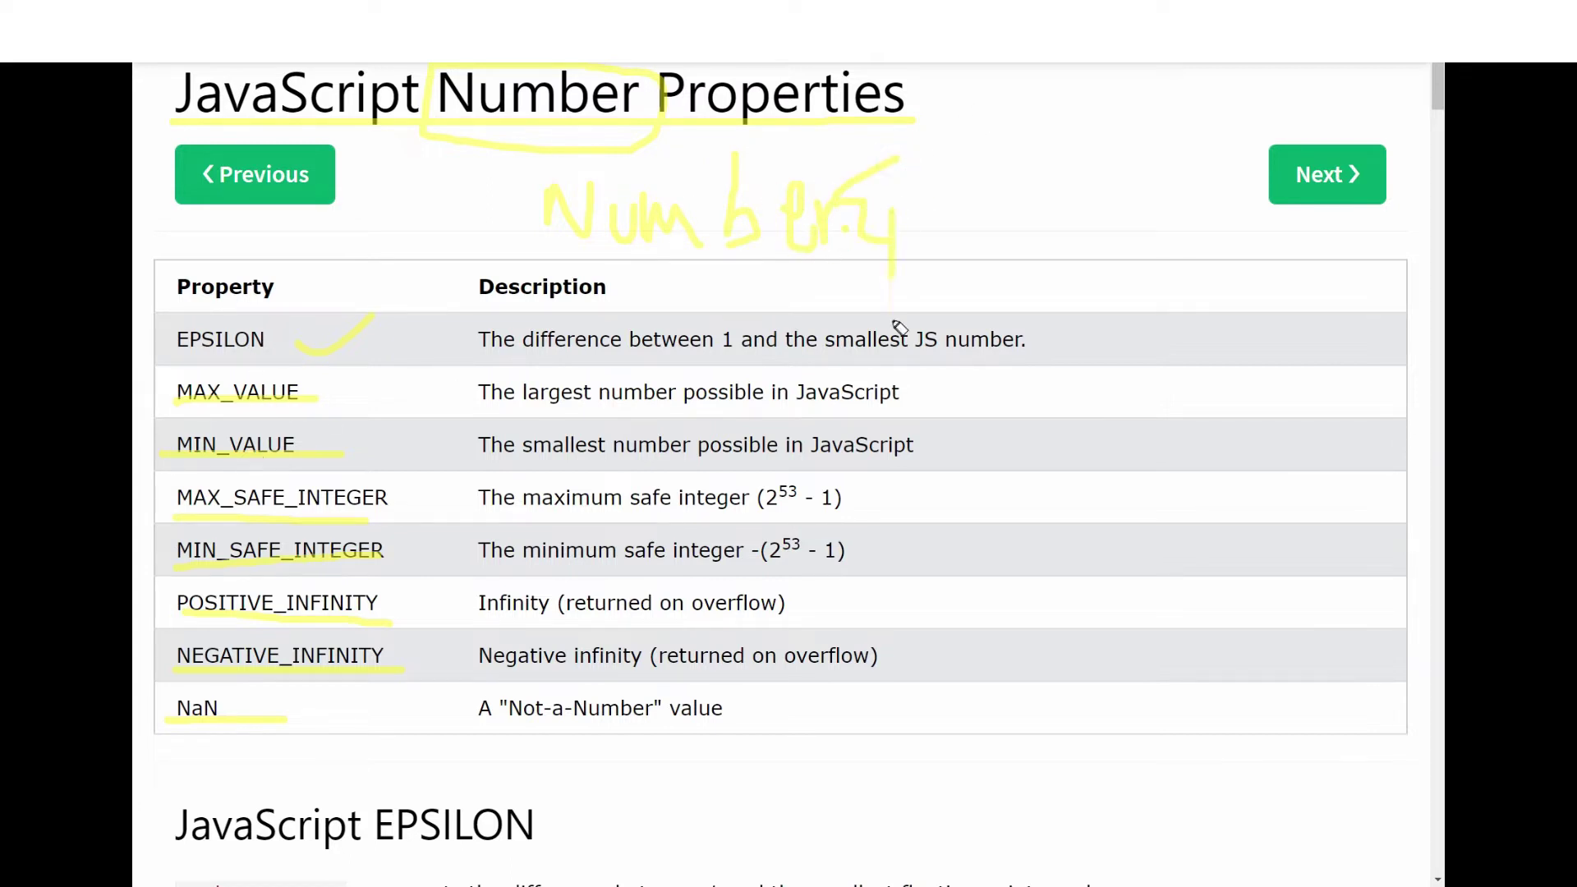
mouse_move(897, 236)
mouse_down()
mouse_move(894, 205)
mouse_move(977, 251)
mouse_up()
click(977, 171)
mouse_move(990, 150)
mouse_down()
mouse_move(993, 249)
mouse_move(1068, 229)
mouse_move(1097, 259)
mouse_up()
mouse_move(552, 257)
mouse_down()
mouse_move(1197, 155)
mouse_move(588, 160)
mouse_move(566, 259)
mouse_up()
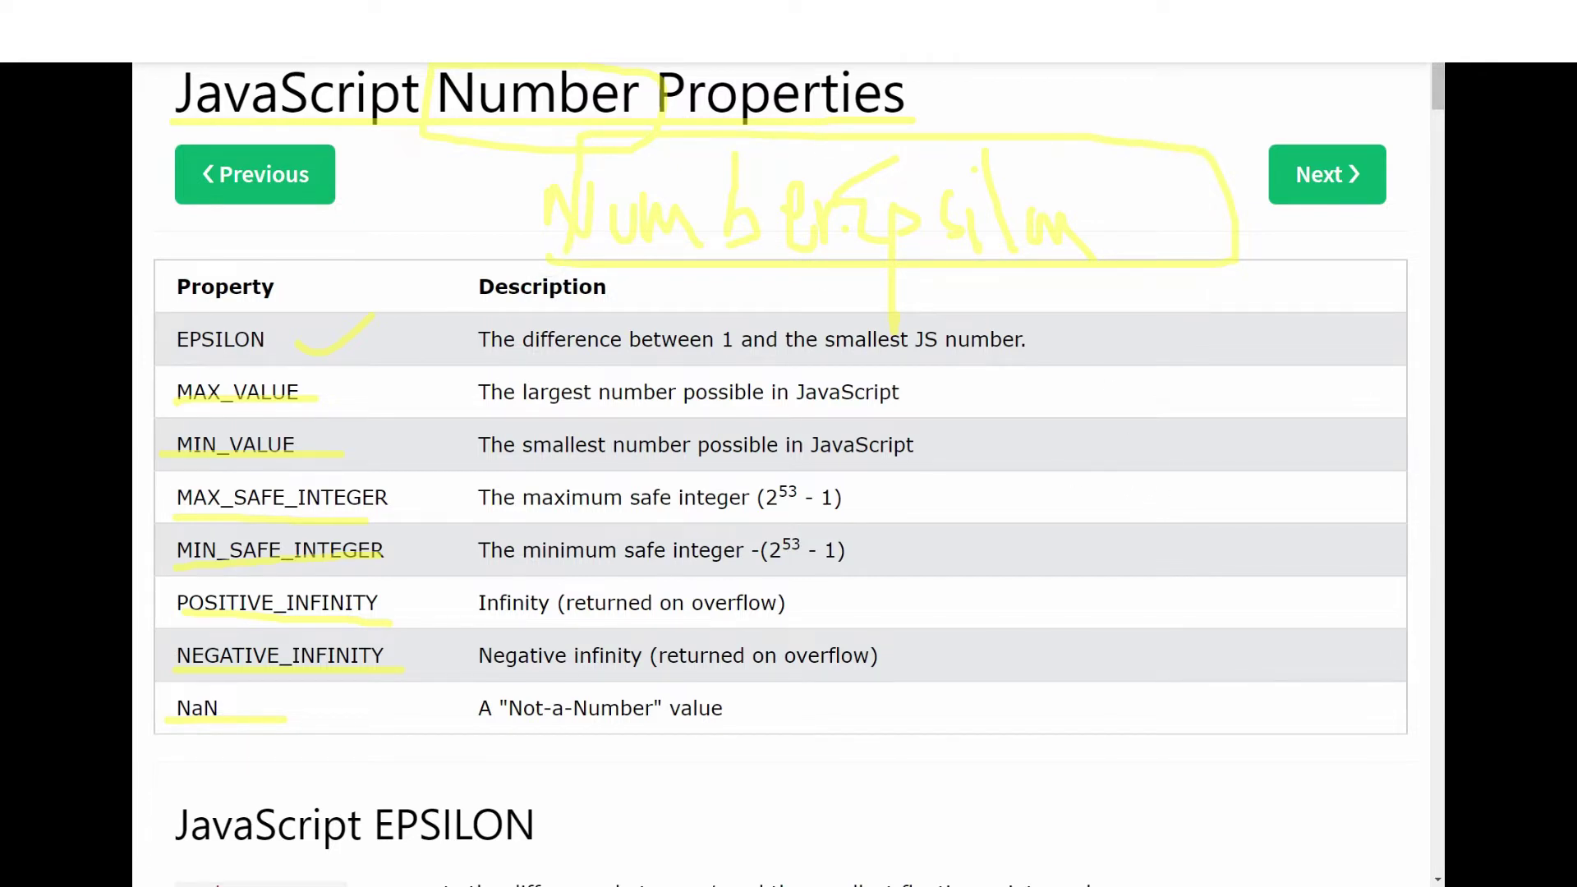
key(Escape)
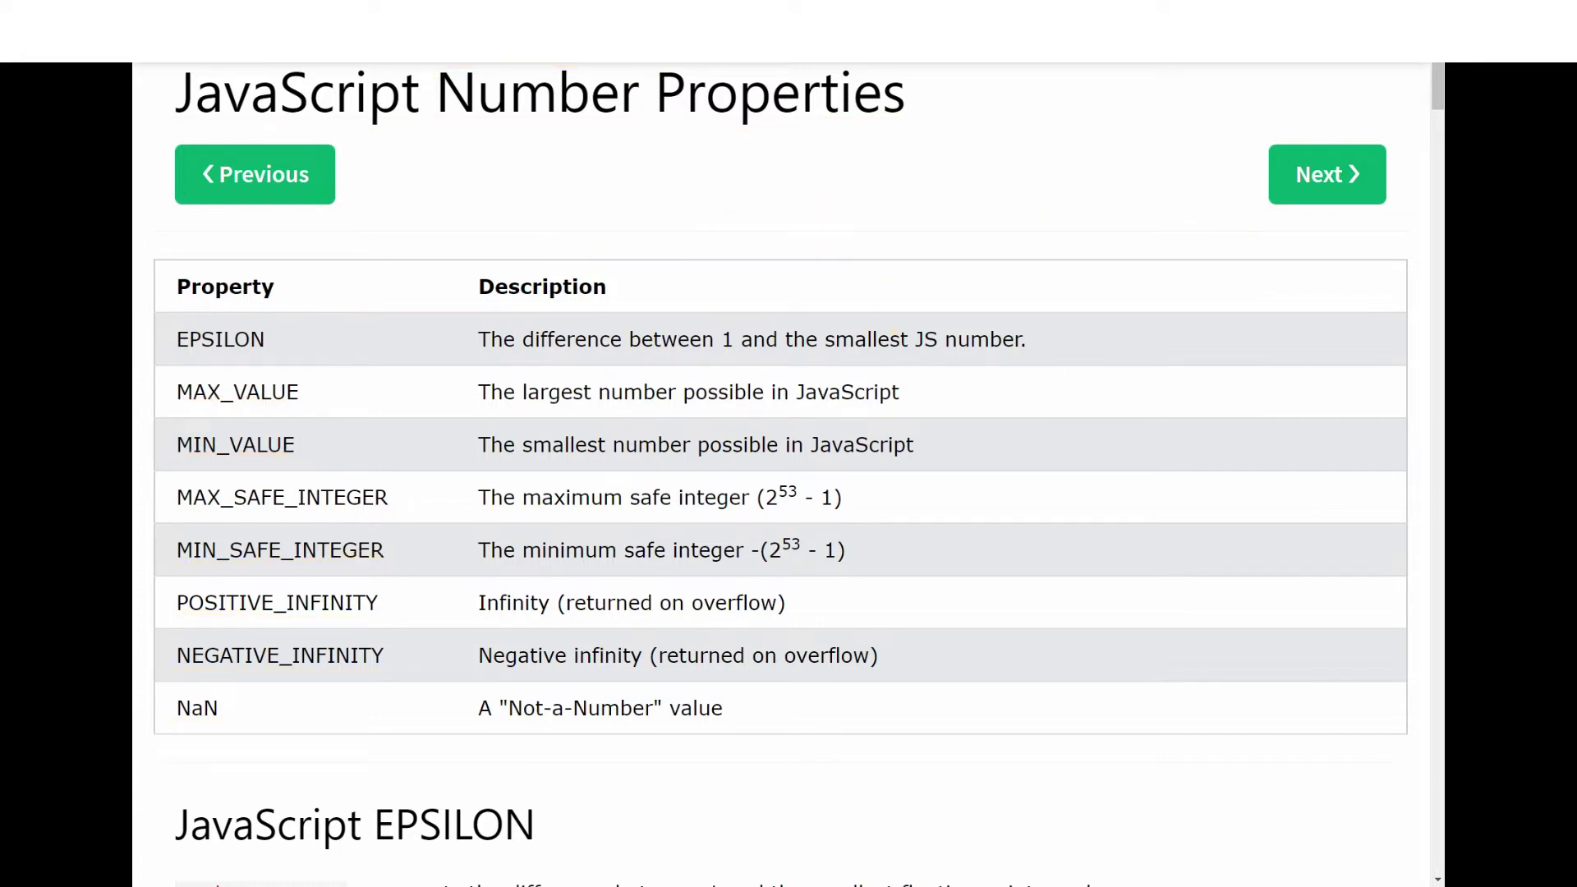
Scroll to the JavaScript EPSILON section and launch its 'Try it Yourself' example.
scroll(907, 345, down, 6)
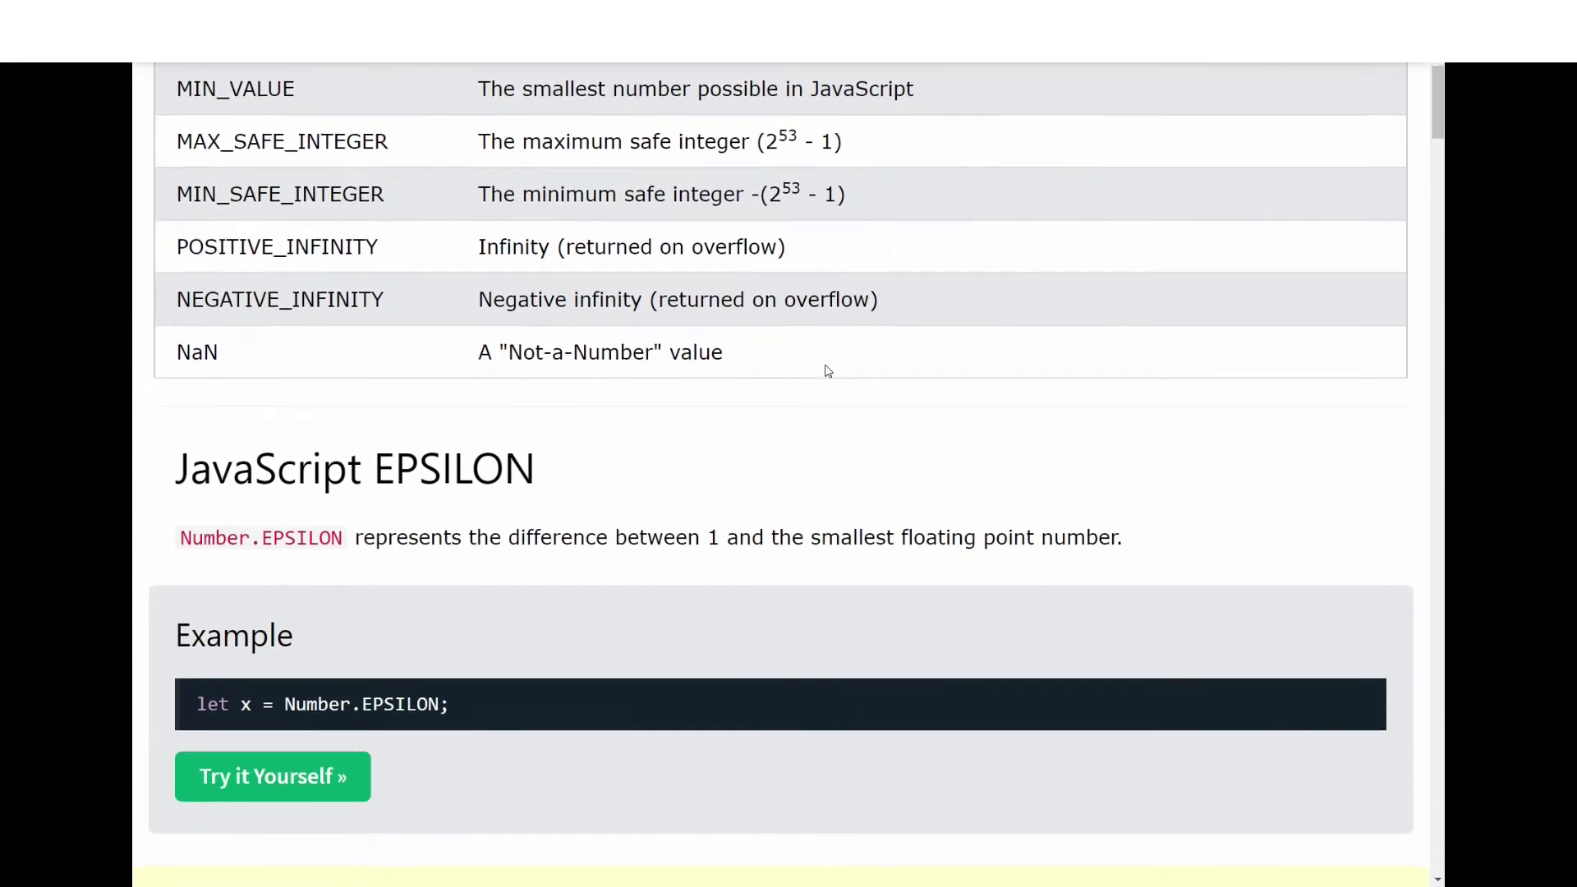
scroll(828, 370, down, 2)
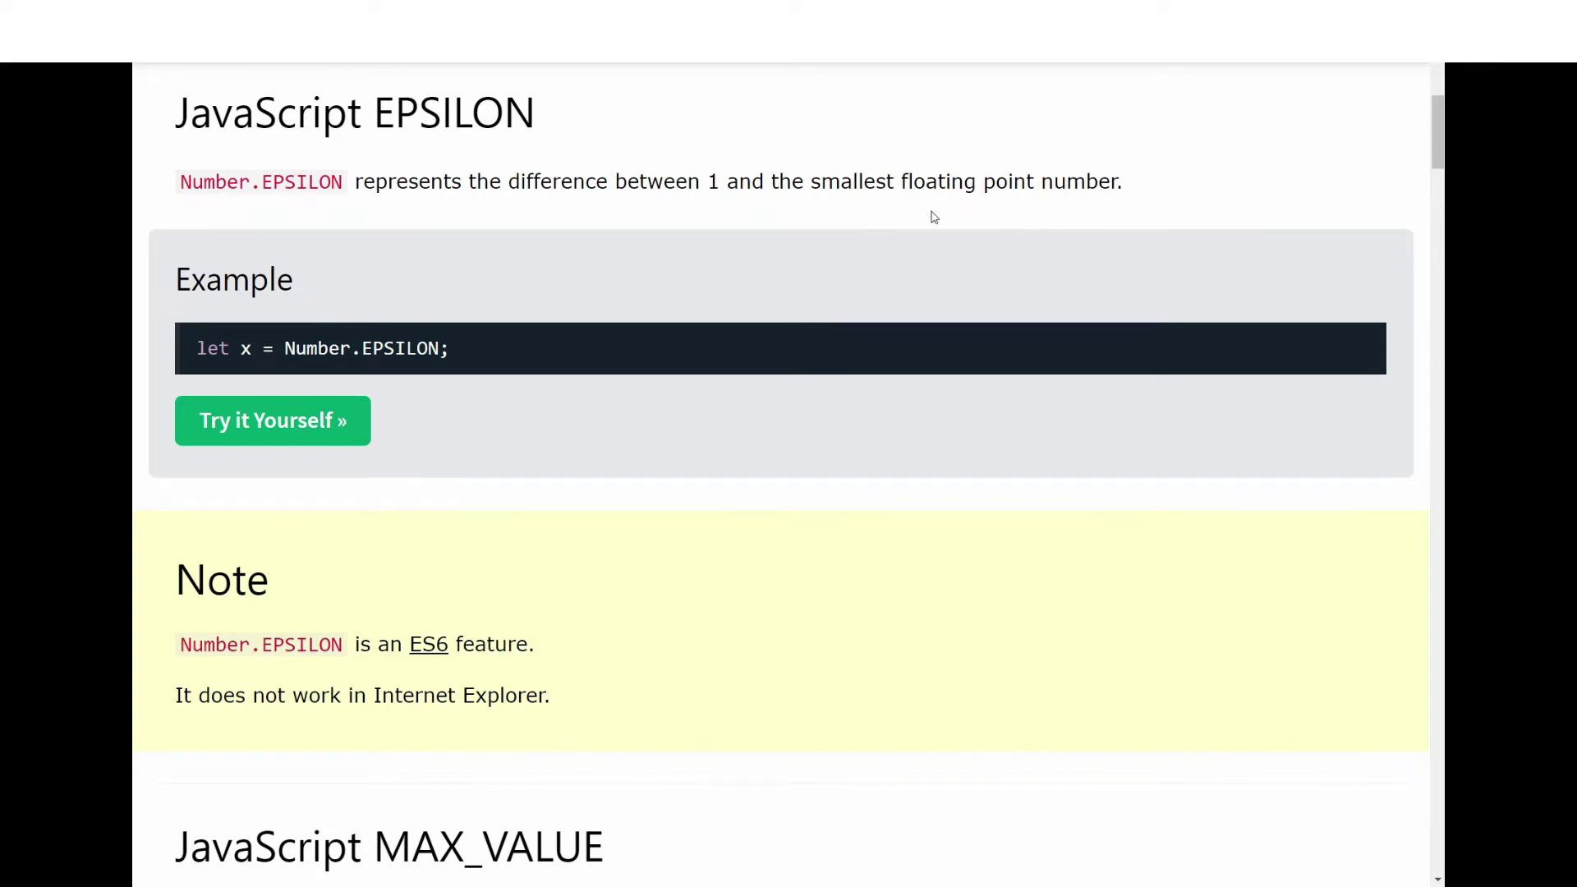
click(279, 422)
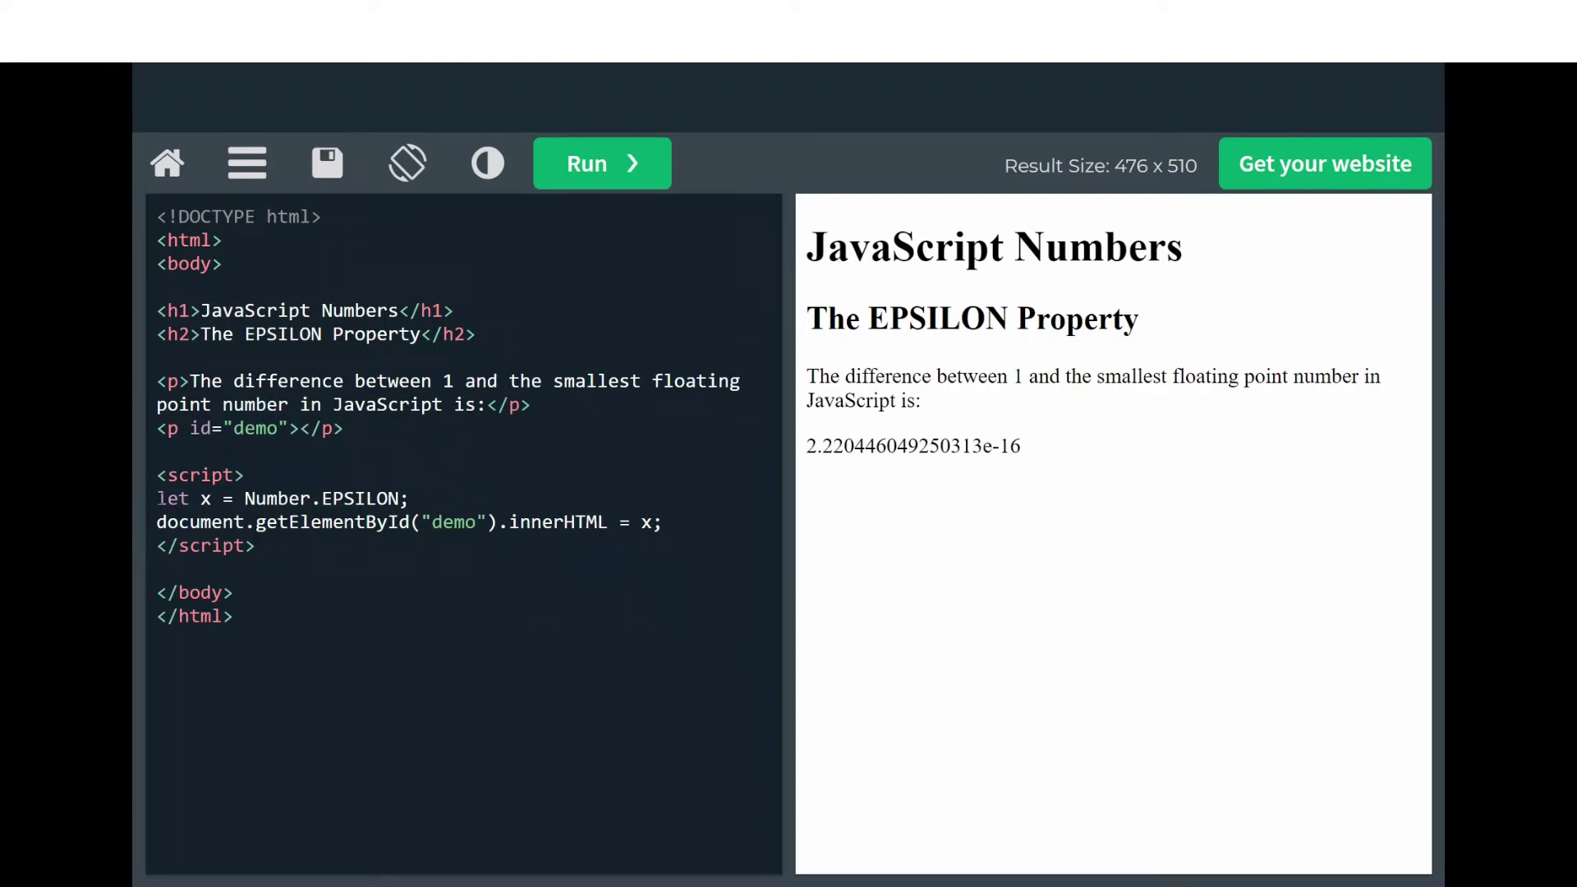
Highlight Number.EPSILON, the getElementById line and the 2.220446049250313e-16 result, then close the Tryit tab.
drag(157, 499, 387, 499)
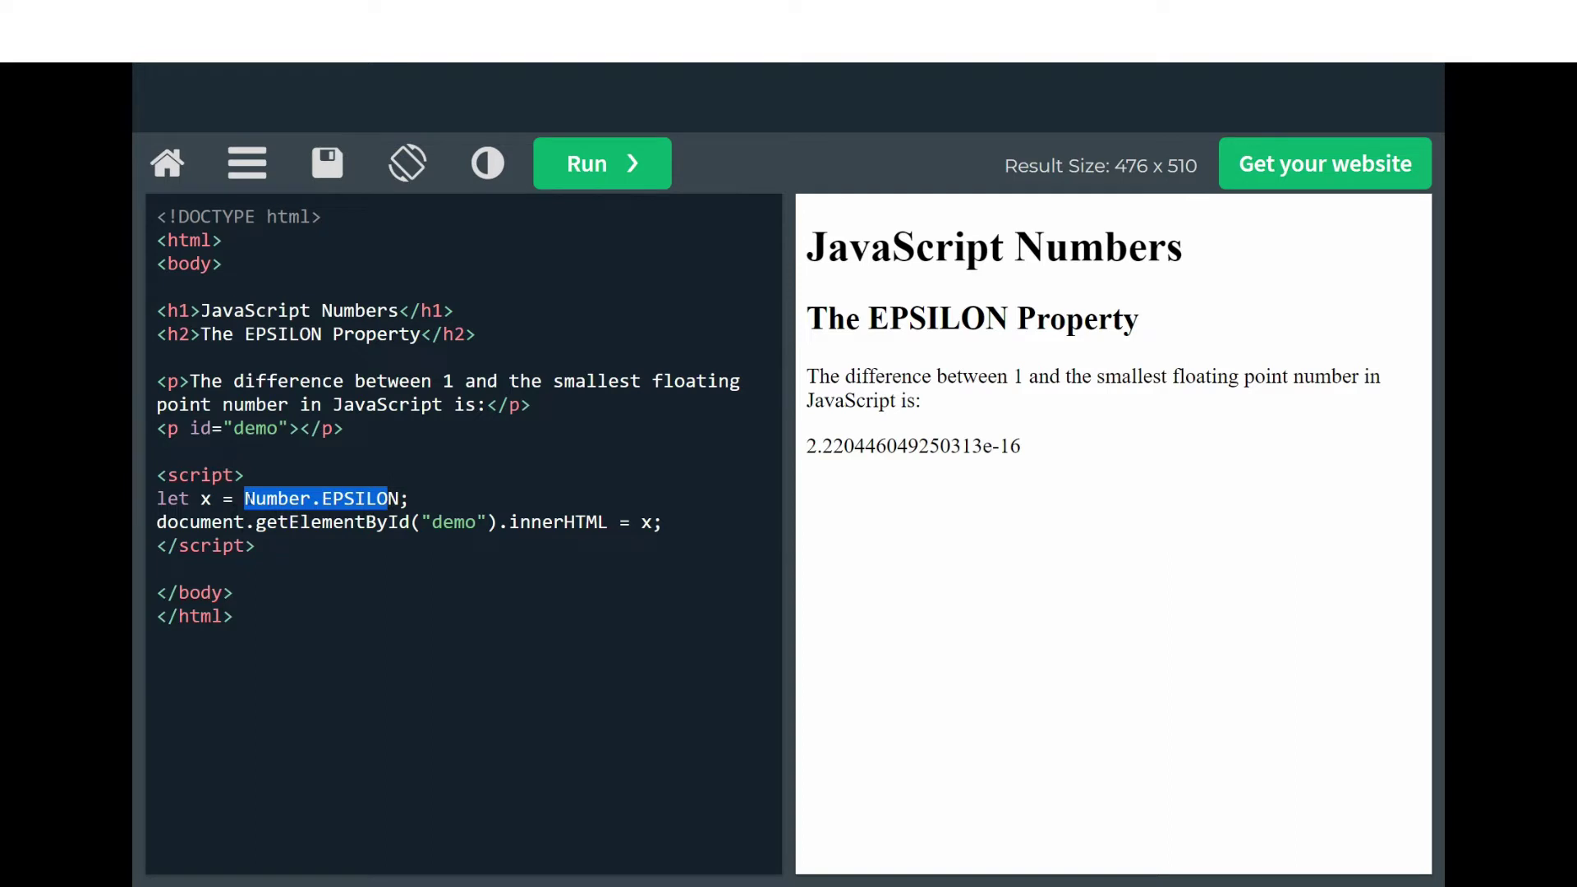
drag(157, 523, 597, 523)
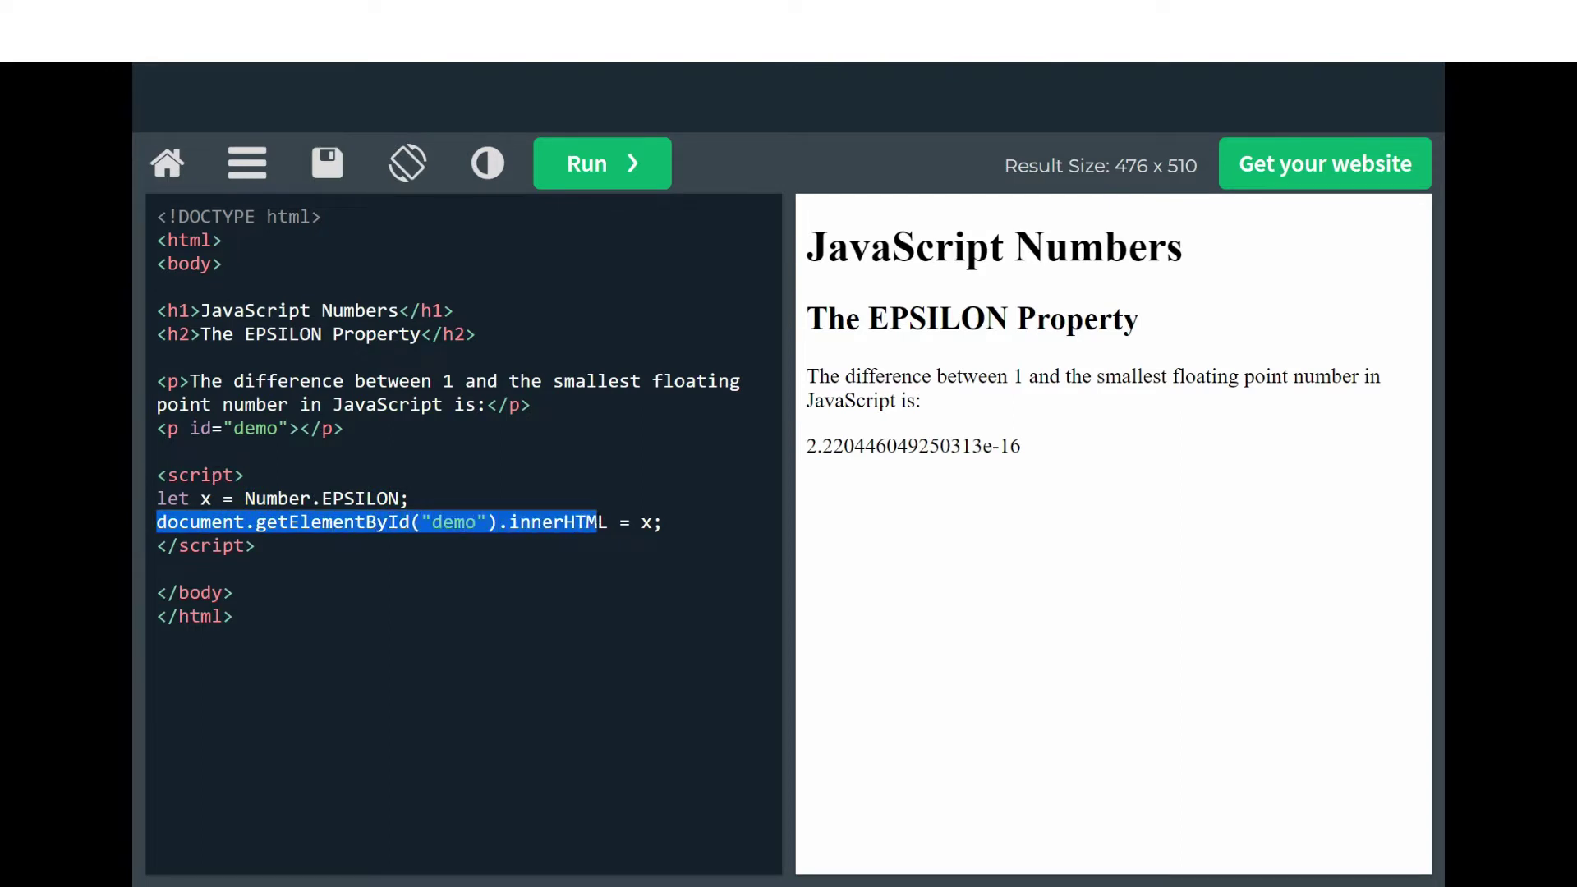
drag(157, 428, 342, 428)
click(369, 499)
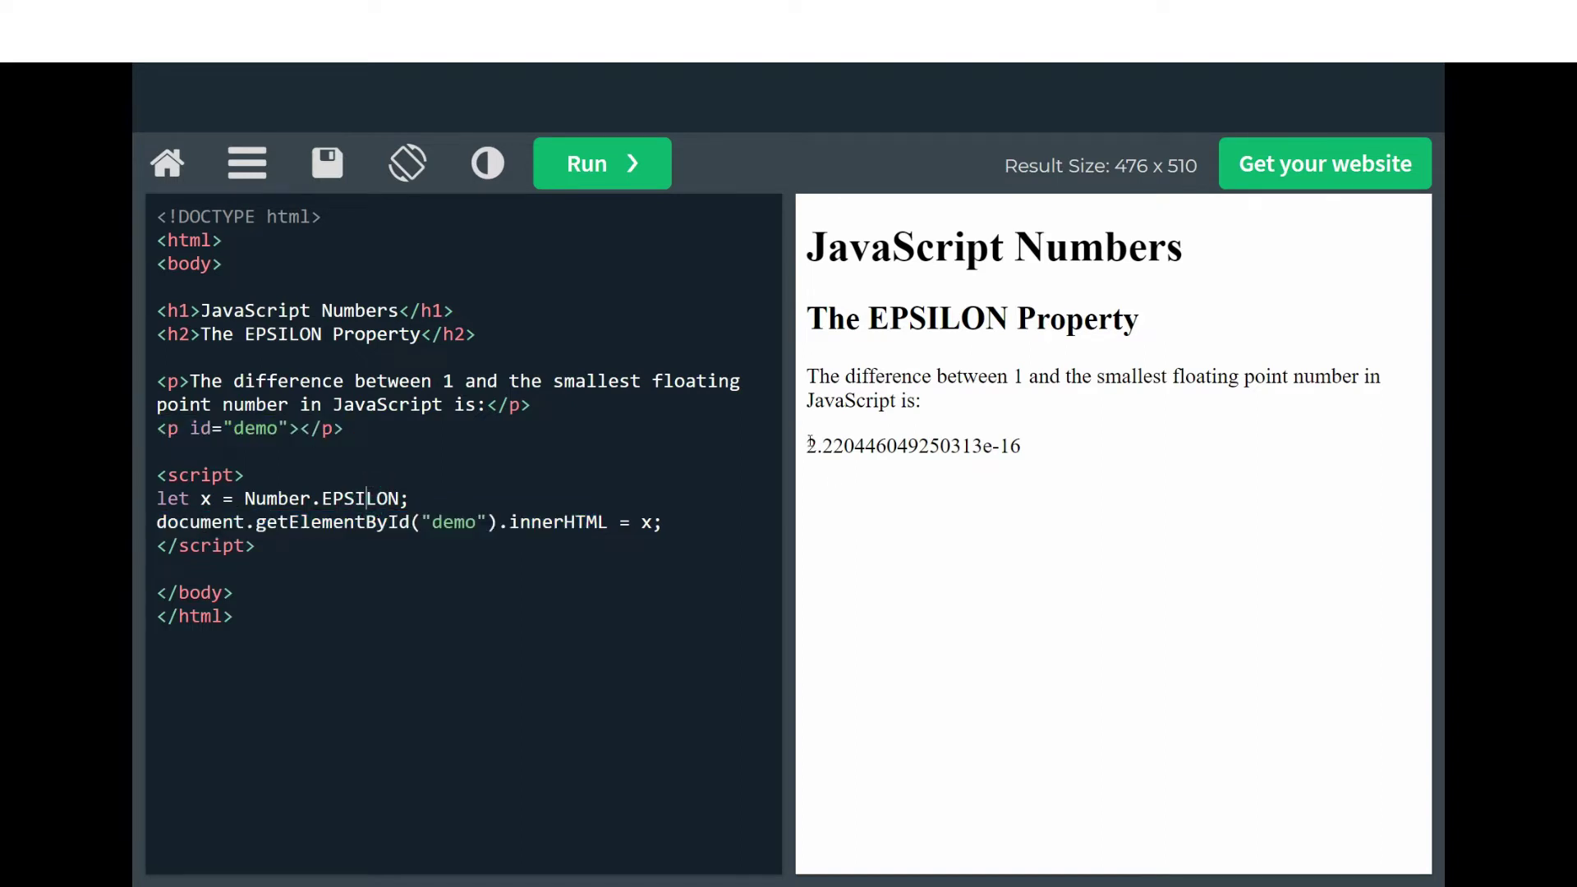
drag(809, 443, 1024, 449)
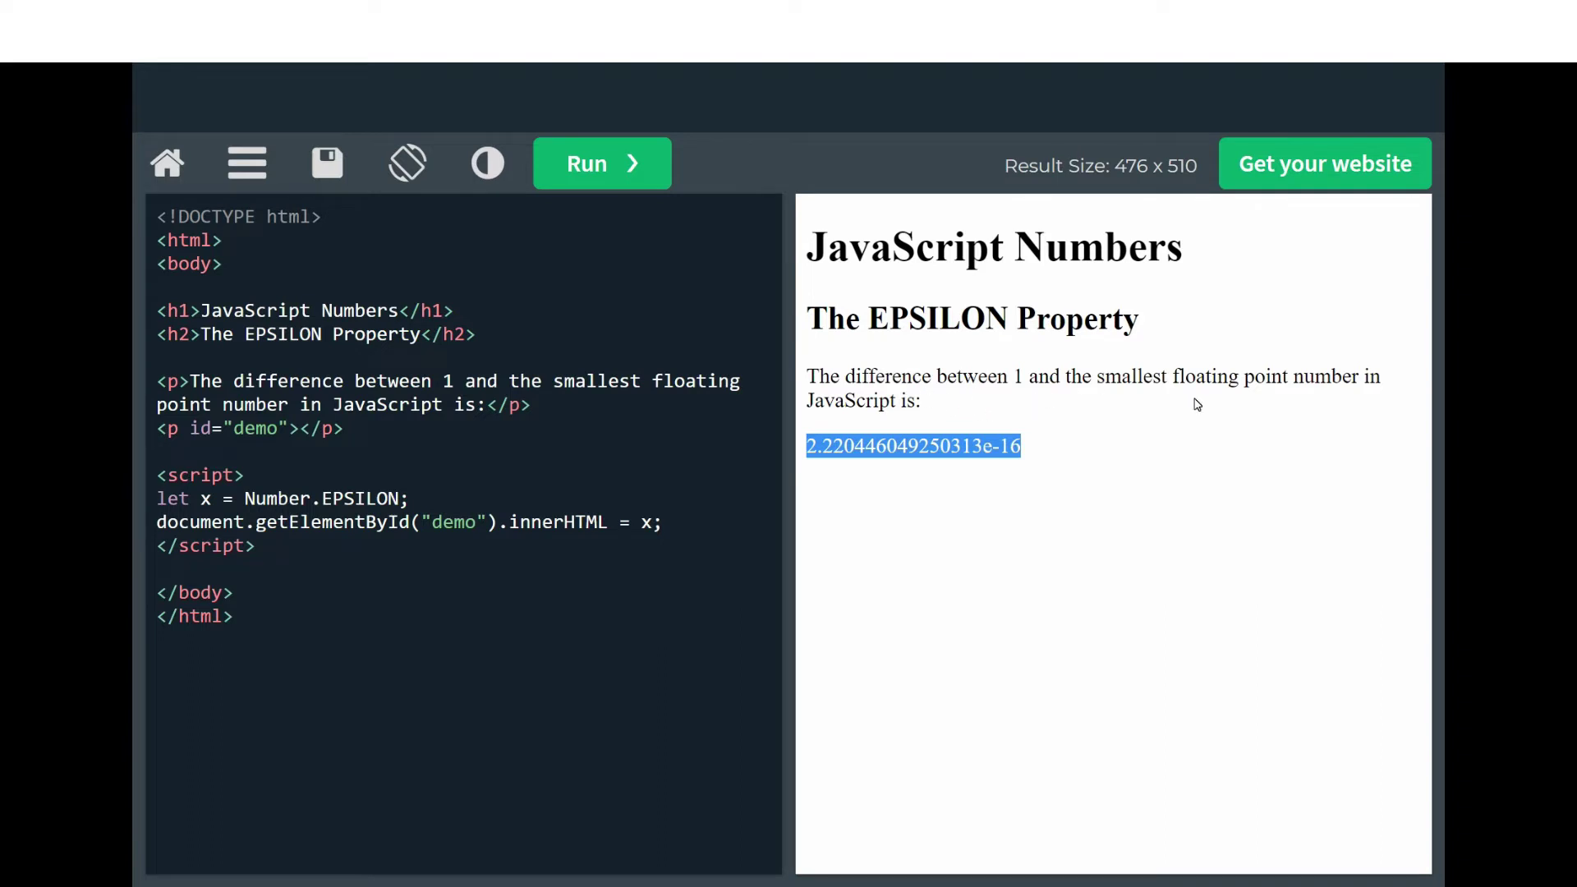
click(623, 63)
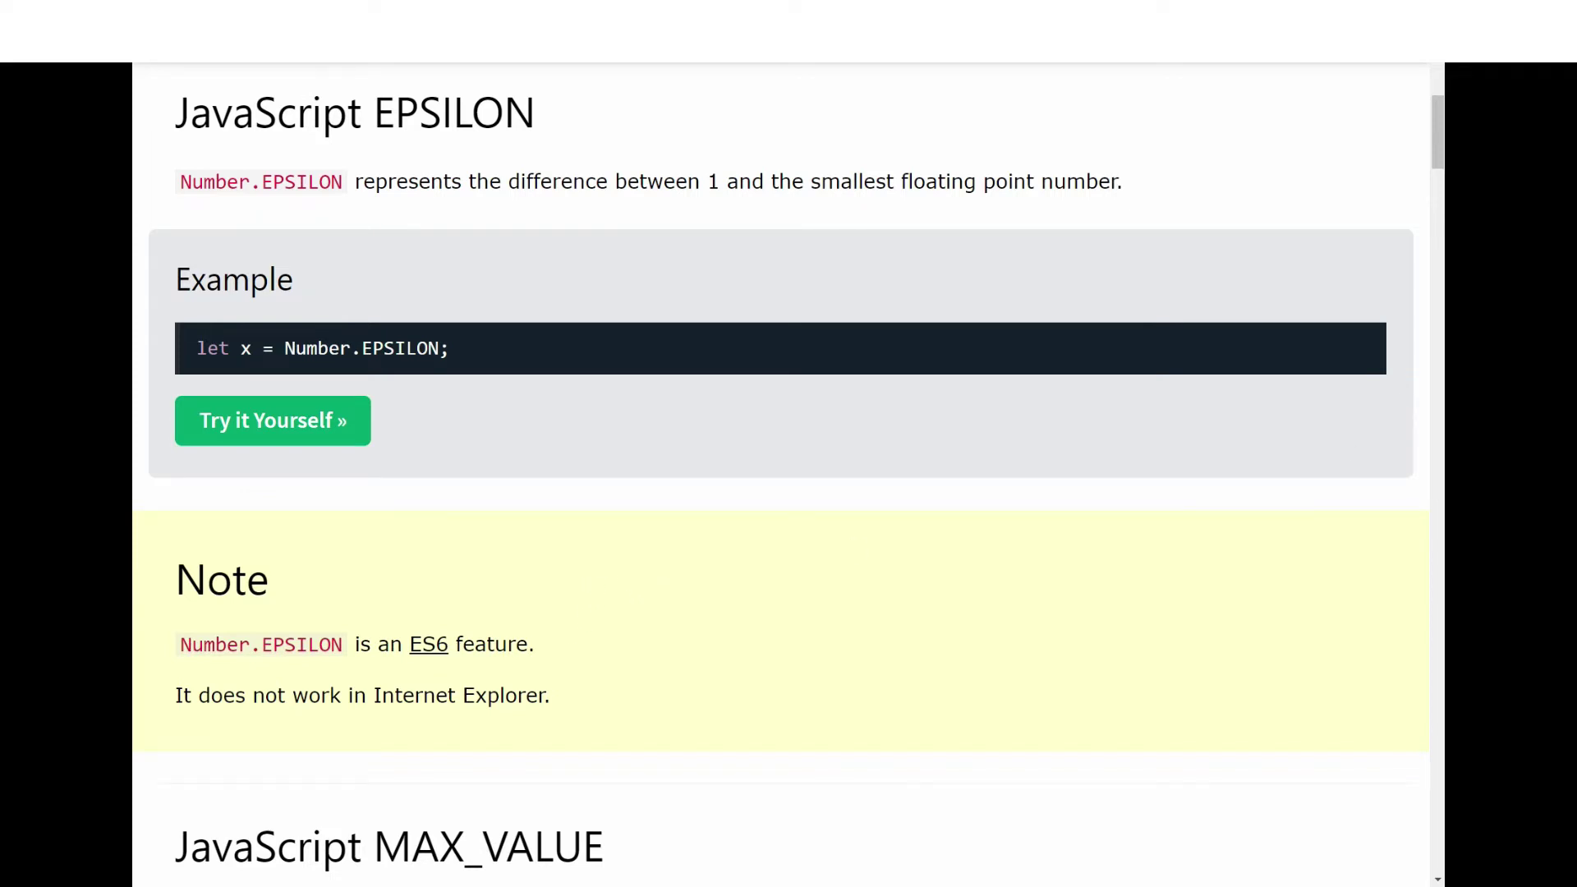
Circle the EPSILON ES6 Note, clear the marks, and scroll down to MAX_VALUE.
mouse_move(247, 549)
mouse_down()
mouse_move(141, 617)
mouse_move(250, 521)
mouse_move(141, 560)
mouse_up()
drag(168, 649, 545, 652)
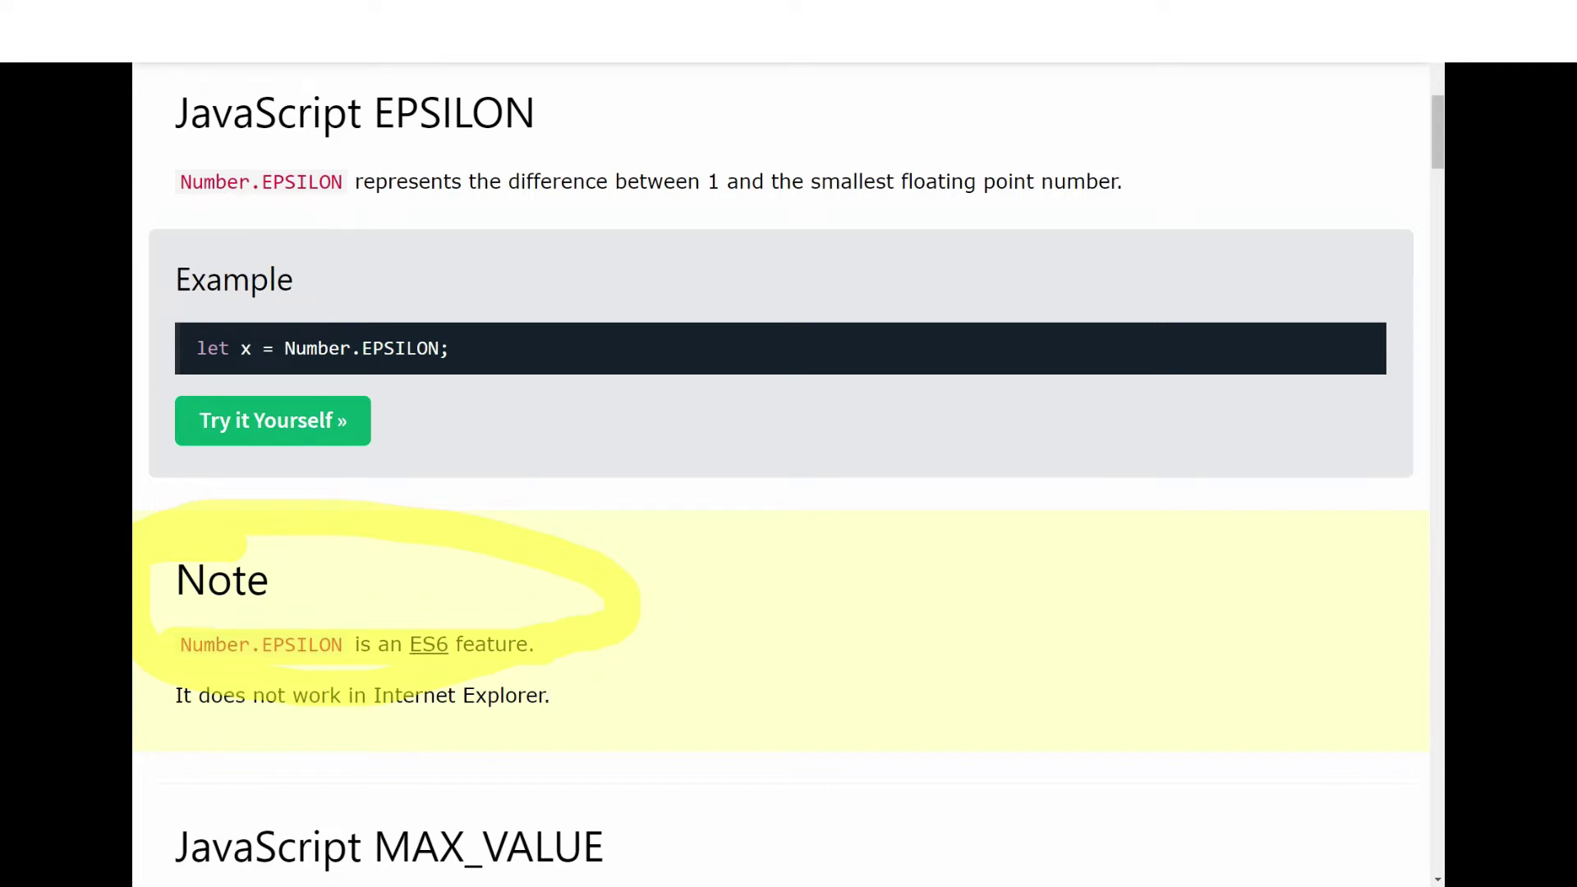
key(Escape)
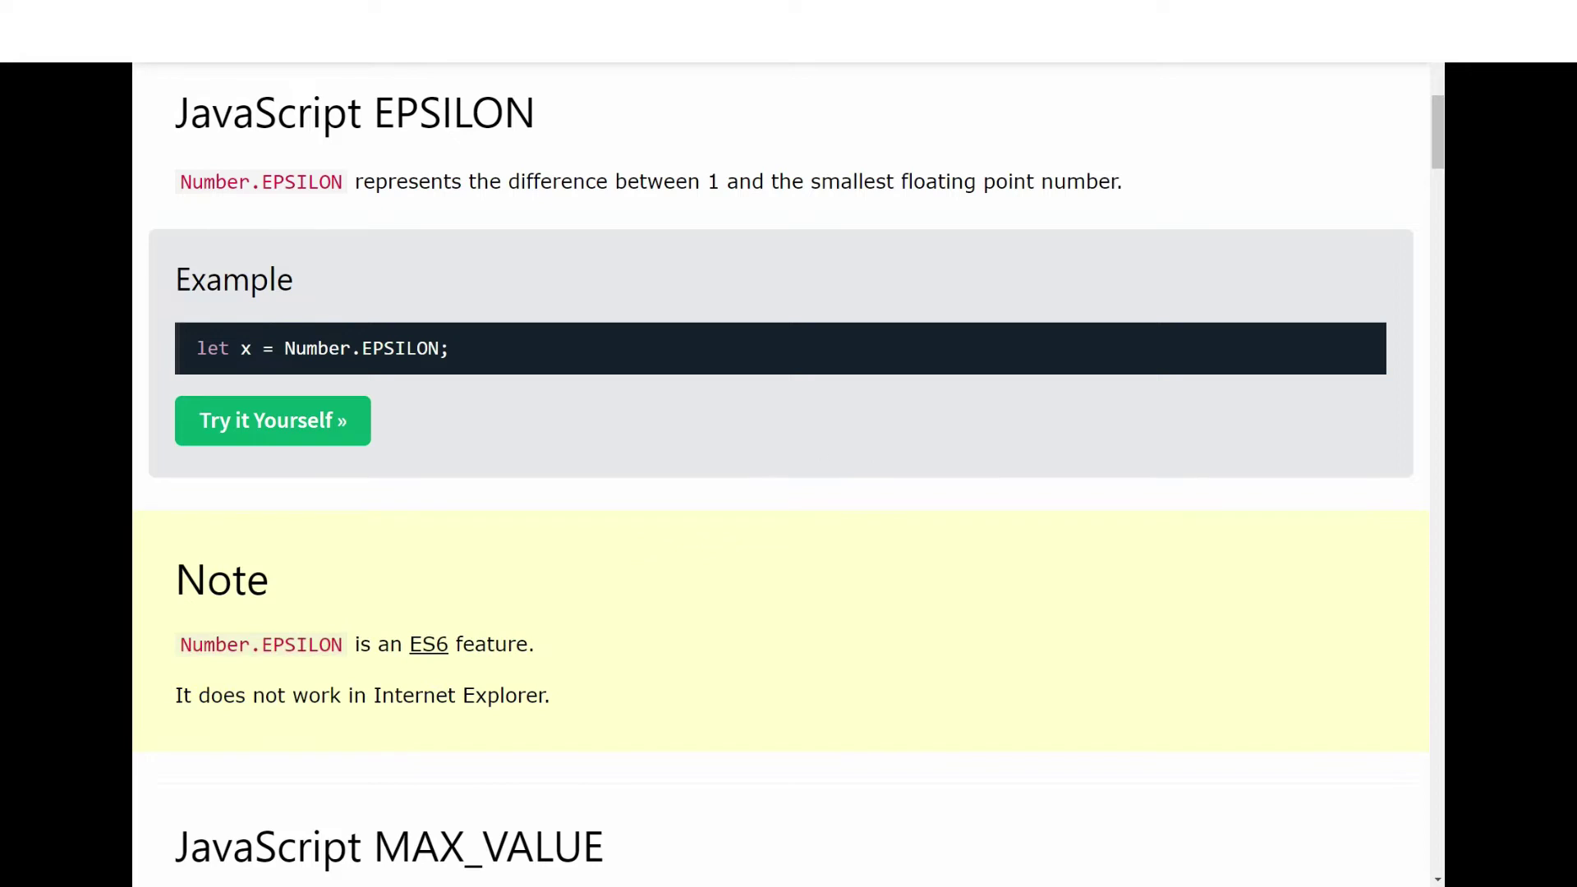
scroll(699, 454, down, 8)
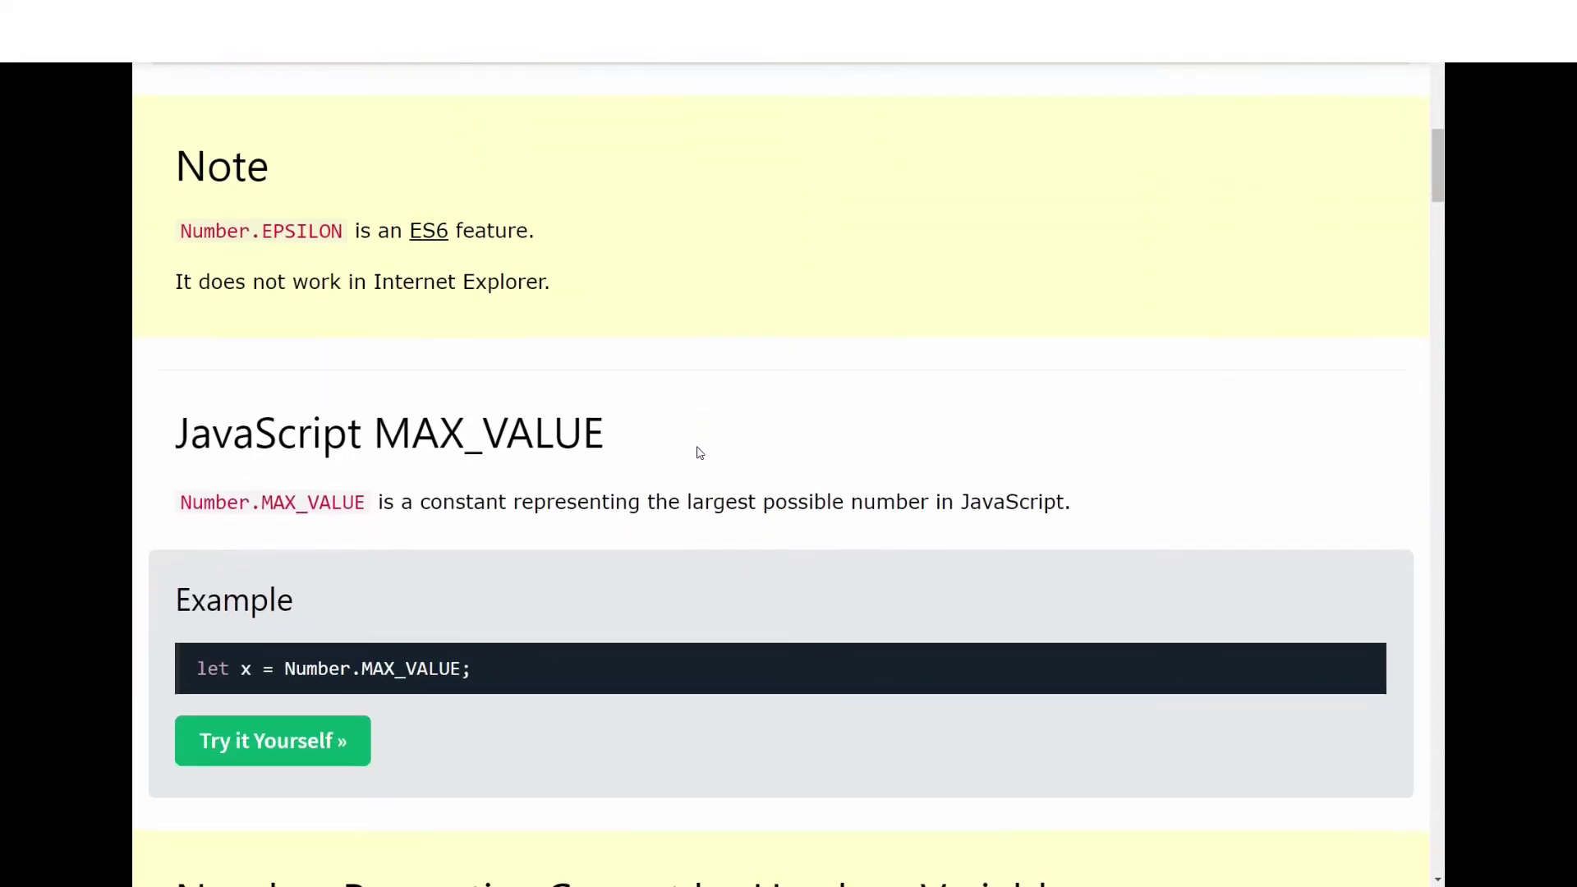
scroll(699, 453, down, 1)
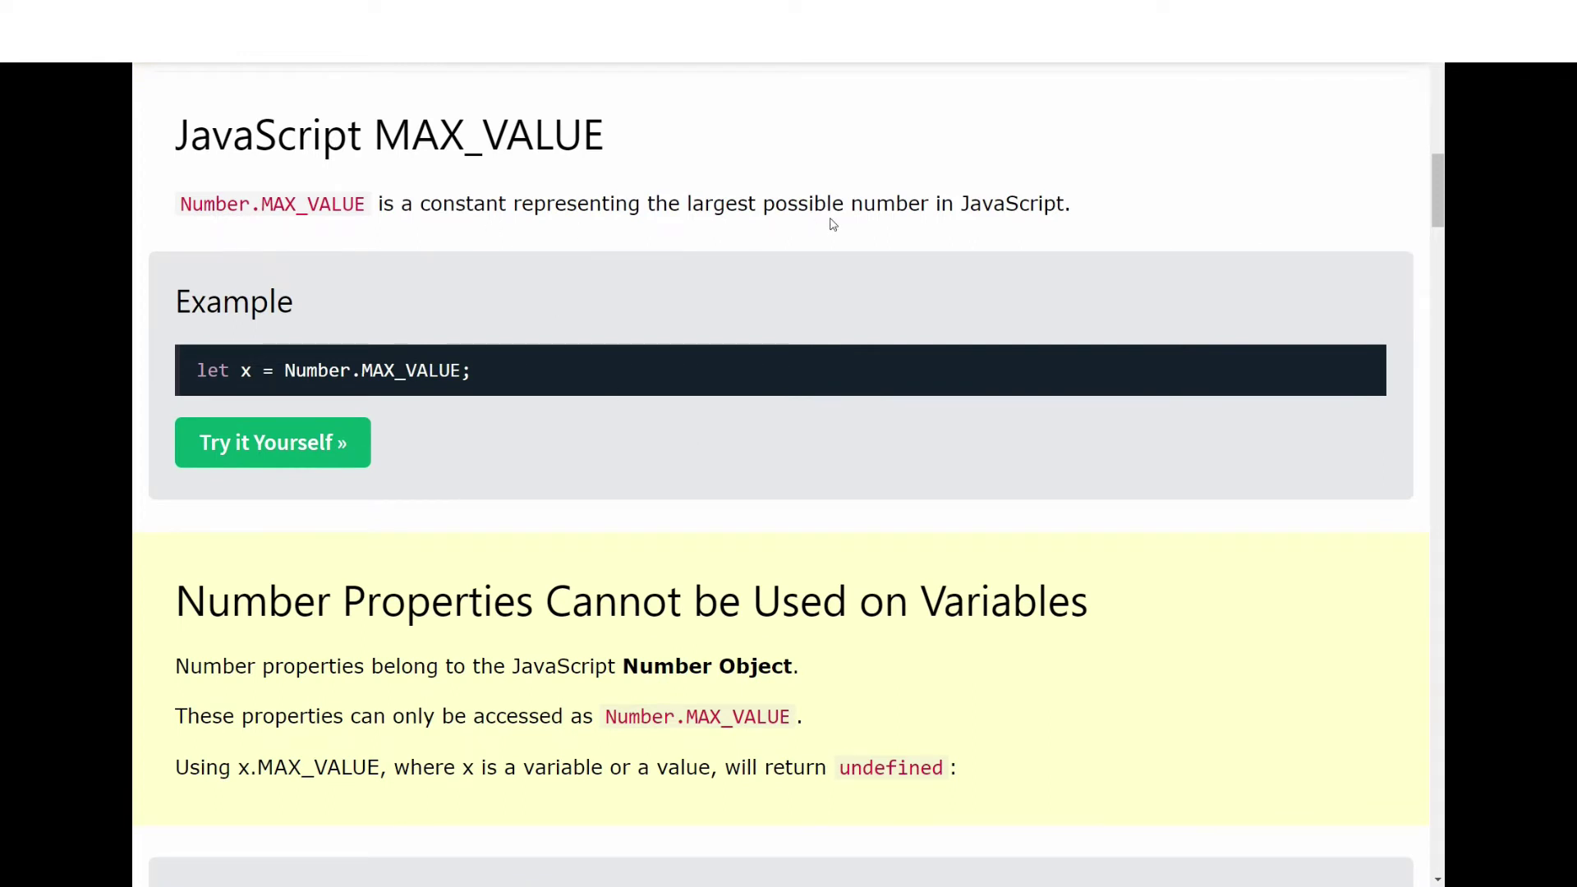
Launch the MAX_VALUE example and highlight Number.MAX_VALUE and its 1.7976931348623157e+308 result.
click(265, 444)
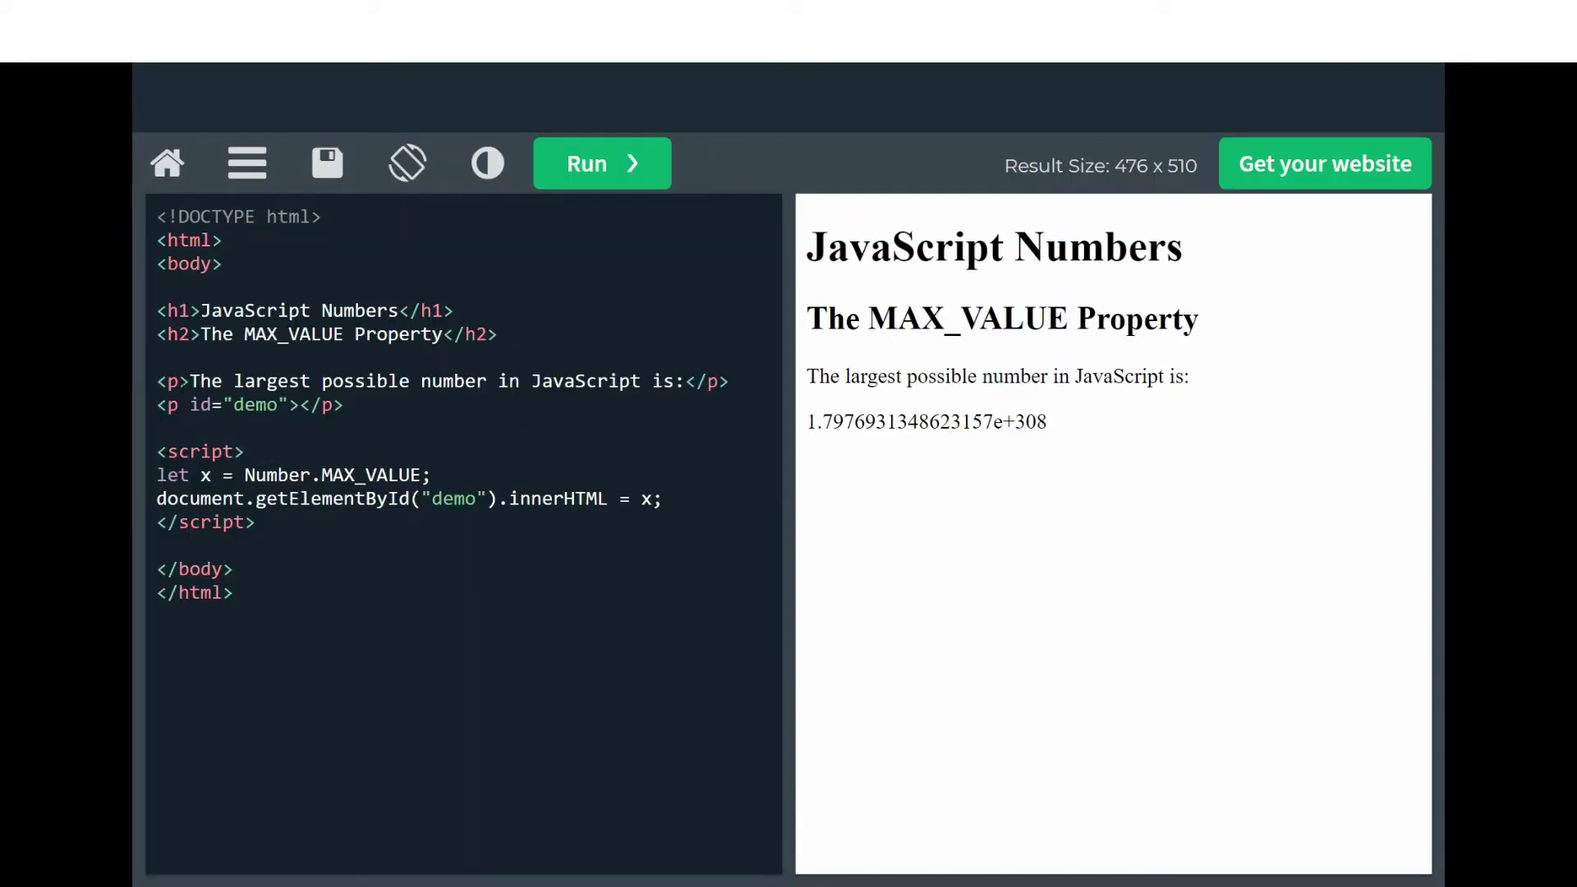
drag(244, 475, 472, 467)
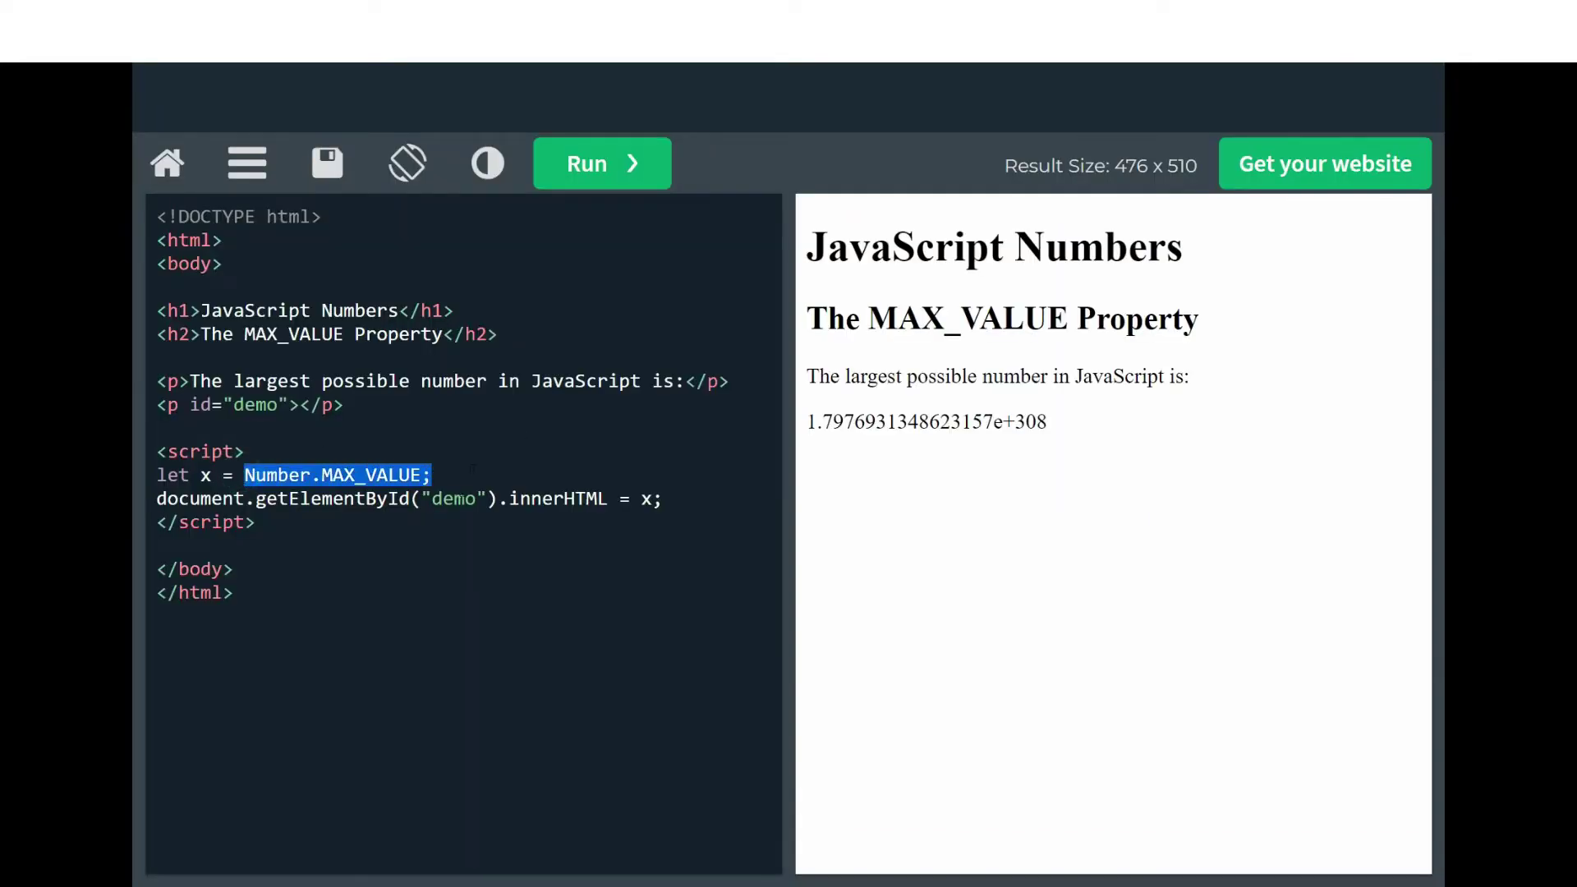
drag(808, 423, 1048, 423)
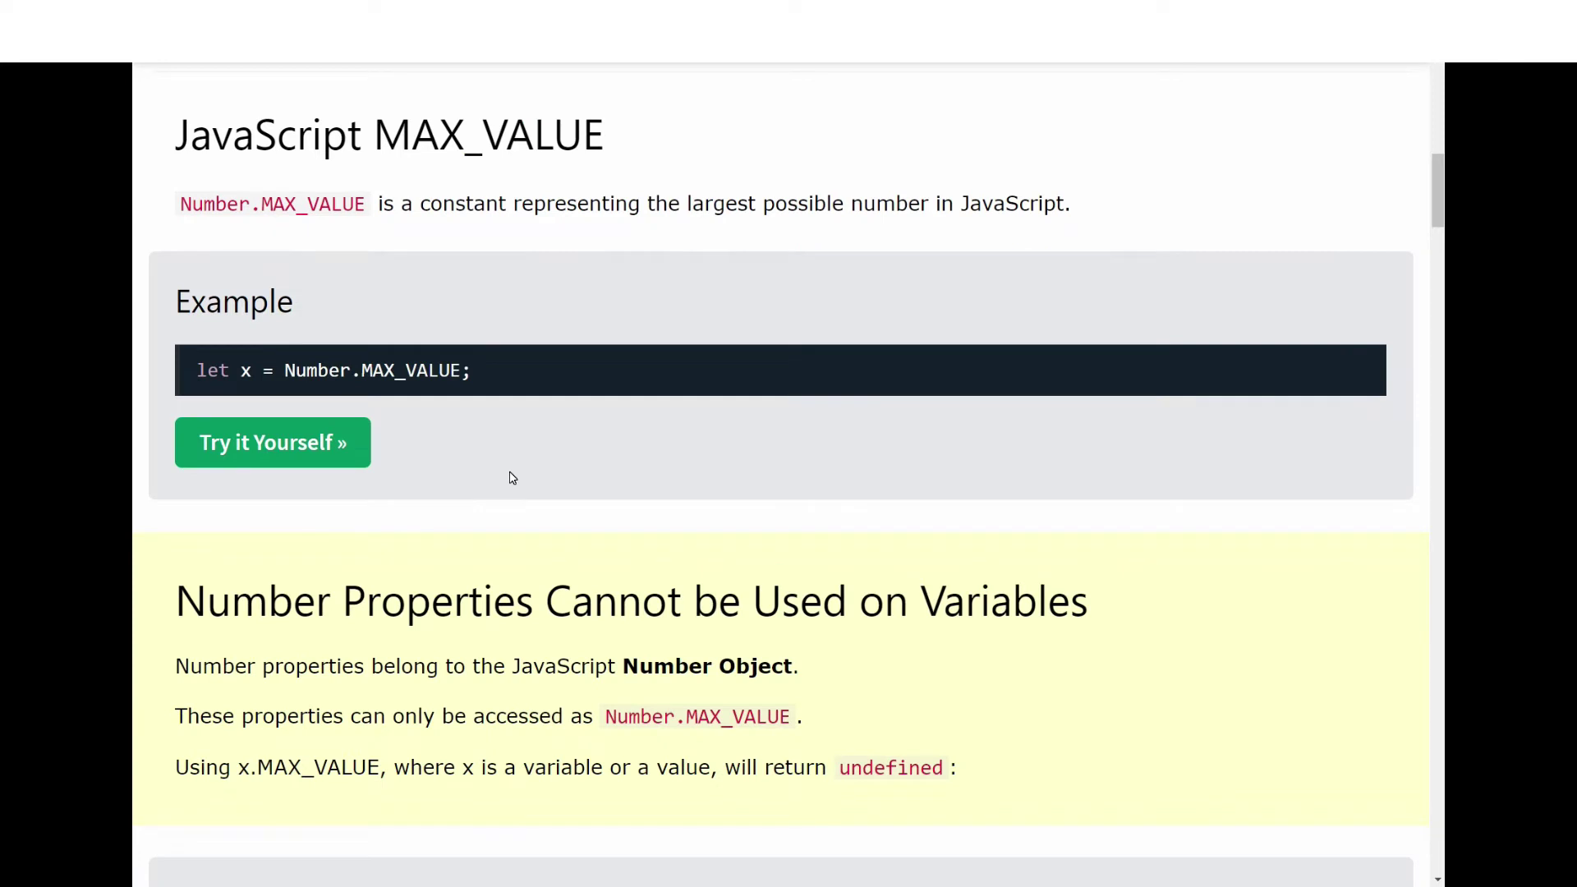
Underline the note's phrases, circle Number.MAX_VALUE, clear the marks, and scroll to MIN_VALUE.
scroll(510, 476, down, 3)
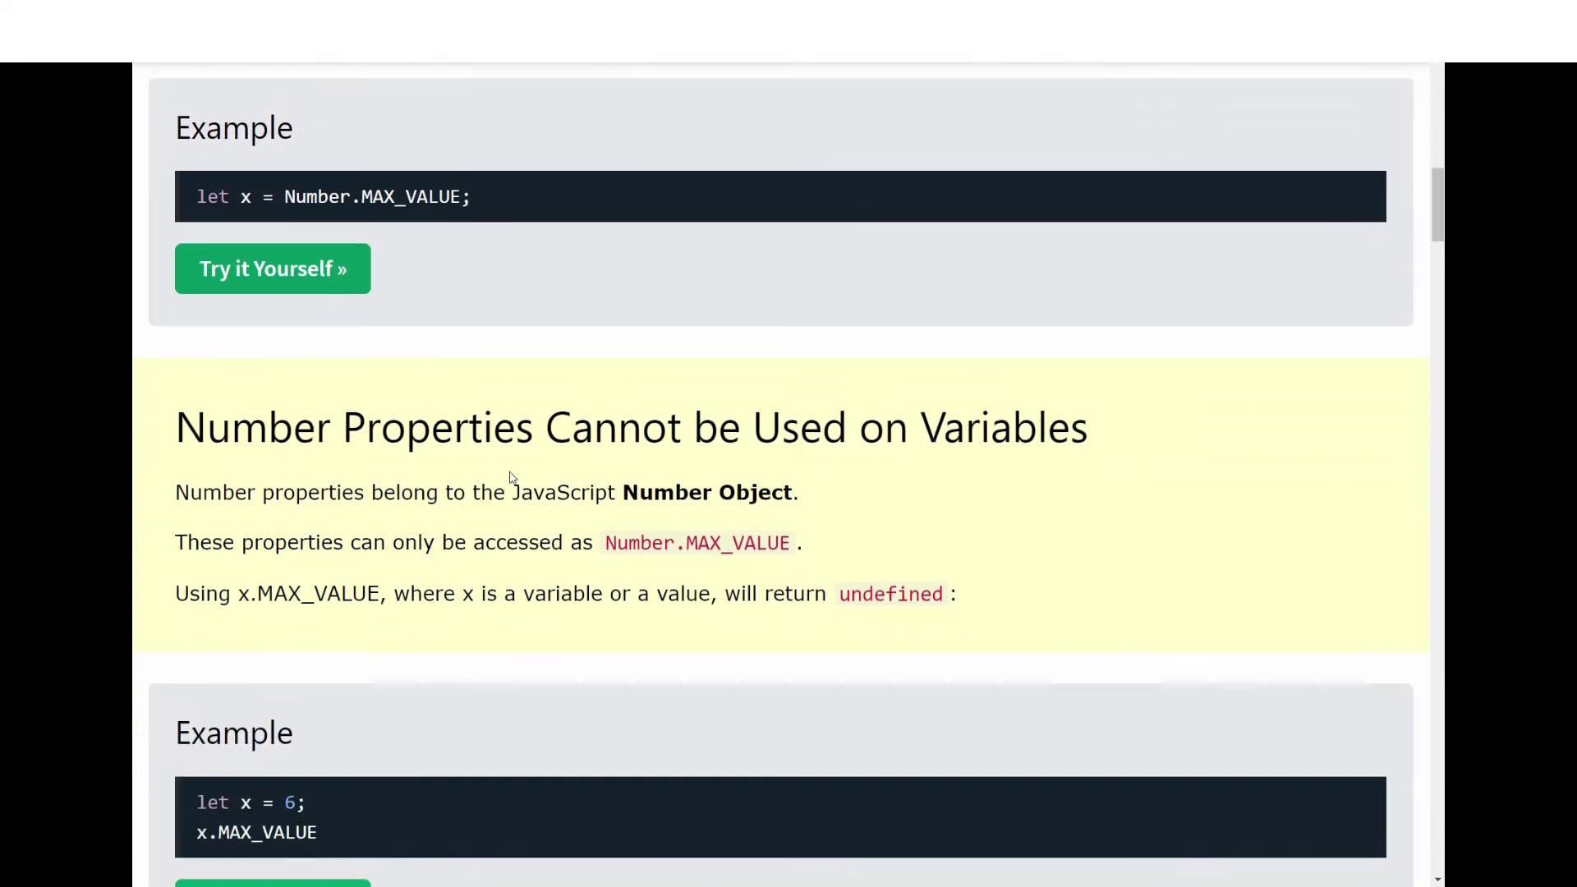
scroll(510, 476, down, 1)
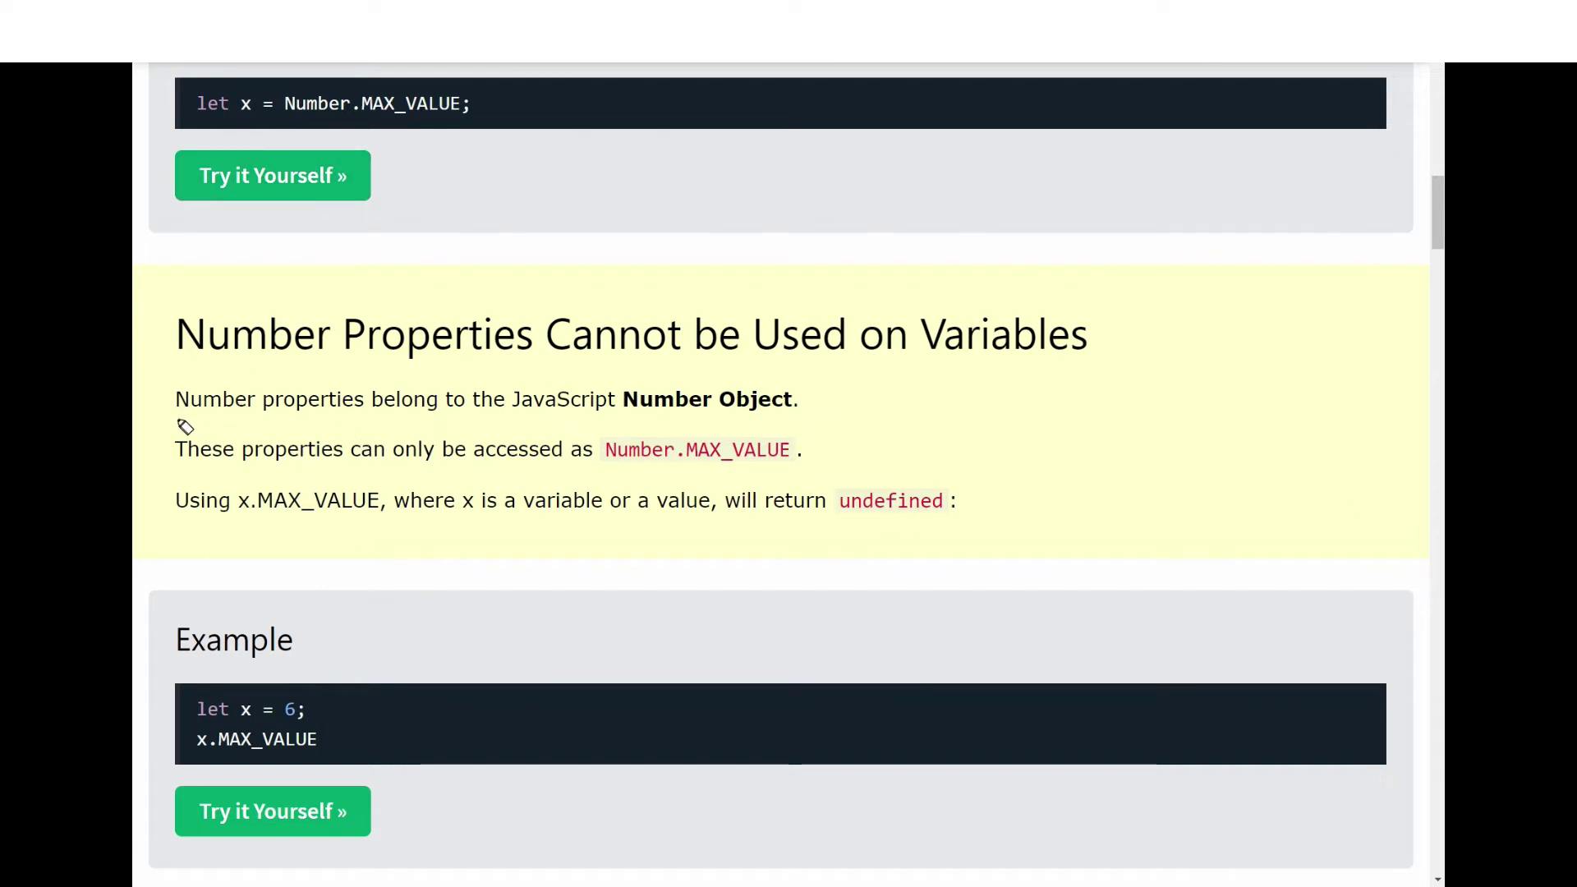
drag(176, 419, 376, 420)
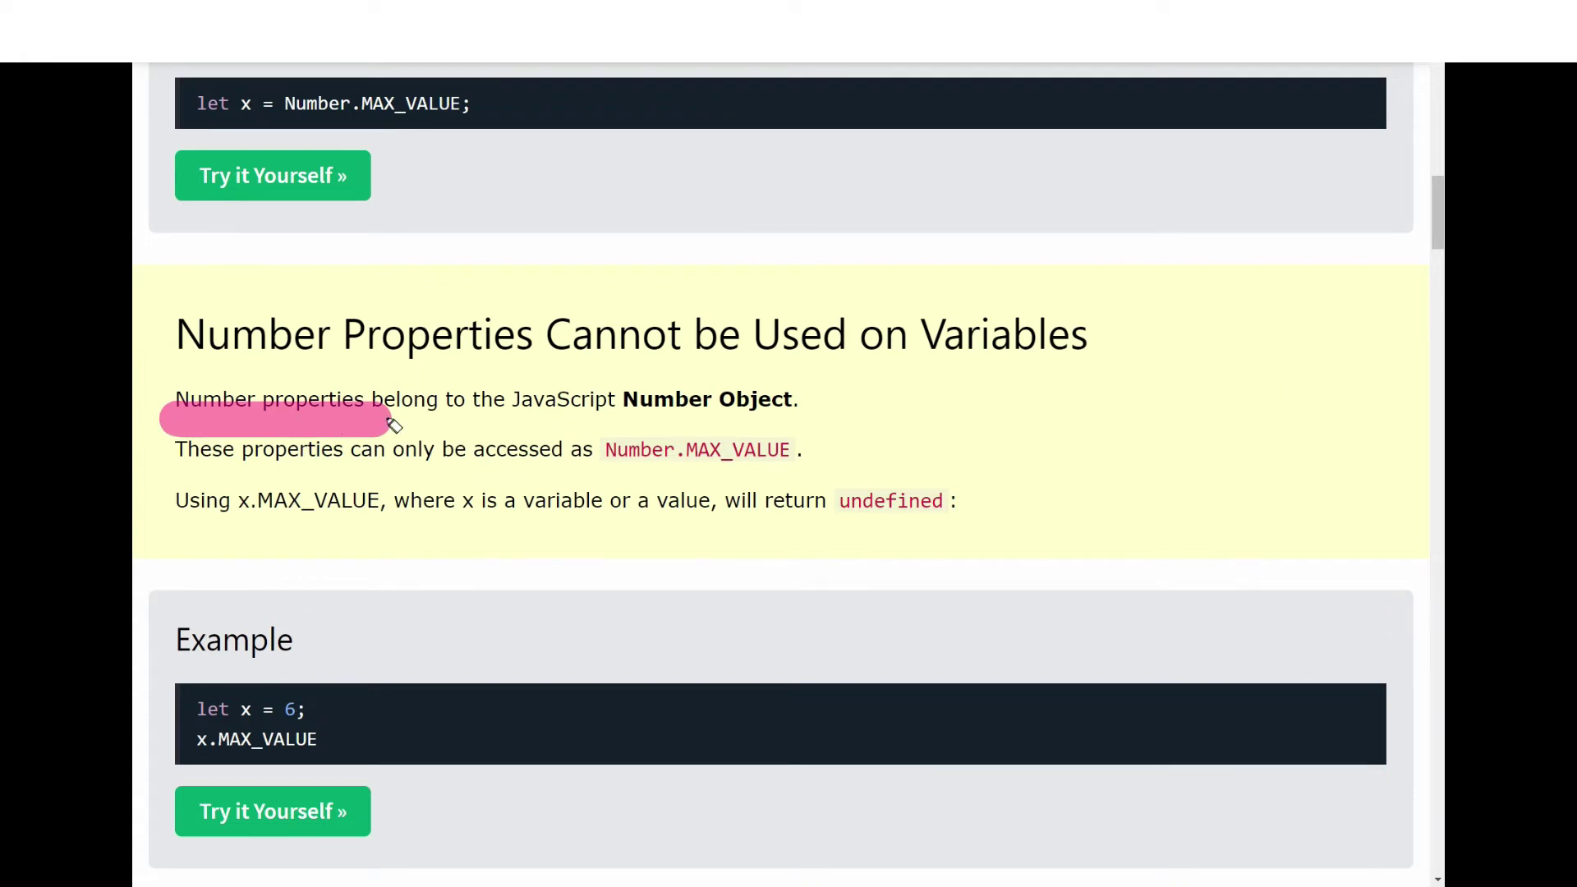
mouse_move(393, 419)
mouse_down()
mouse_move(821, 408)
mouse_move(509, 386)
mouse_move(245, 401)
mouse_up()
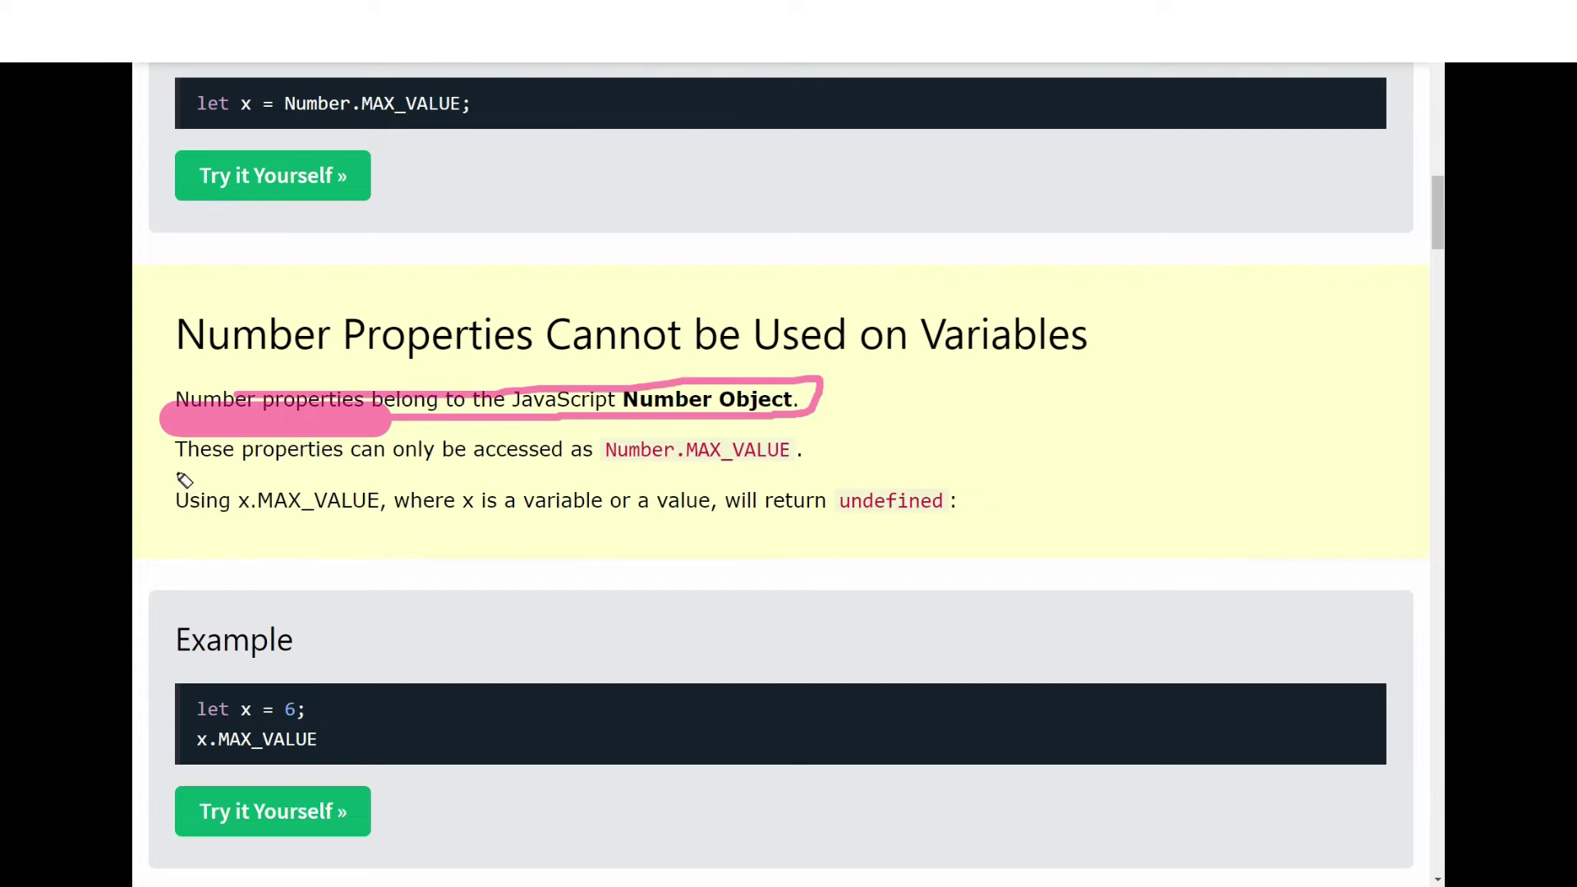
drag(175, 473, 838, 461)
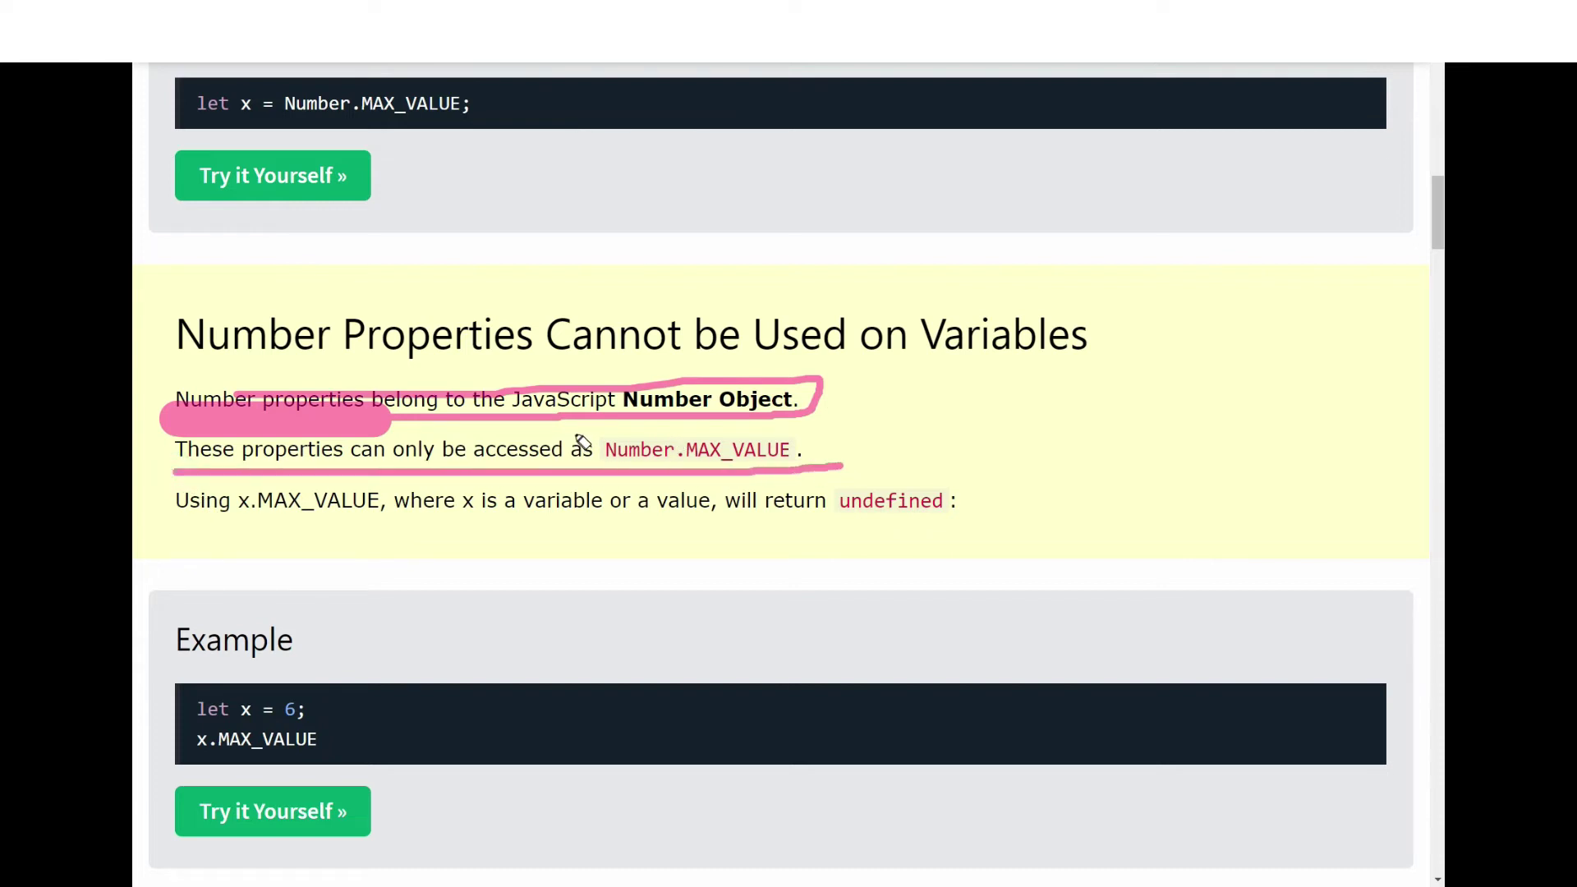
mouse_move(590, 425)
mouse_down()
mouse_move(612, 466)
mouse_move(836, 463)
mouse_move(600, 439)
mouse_up()
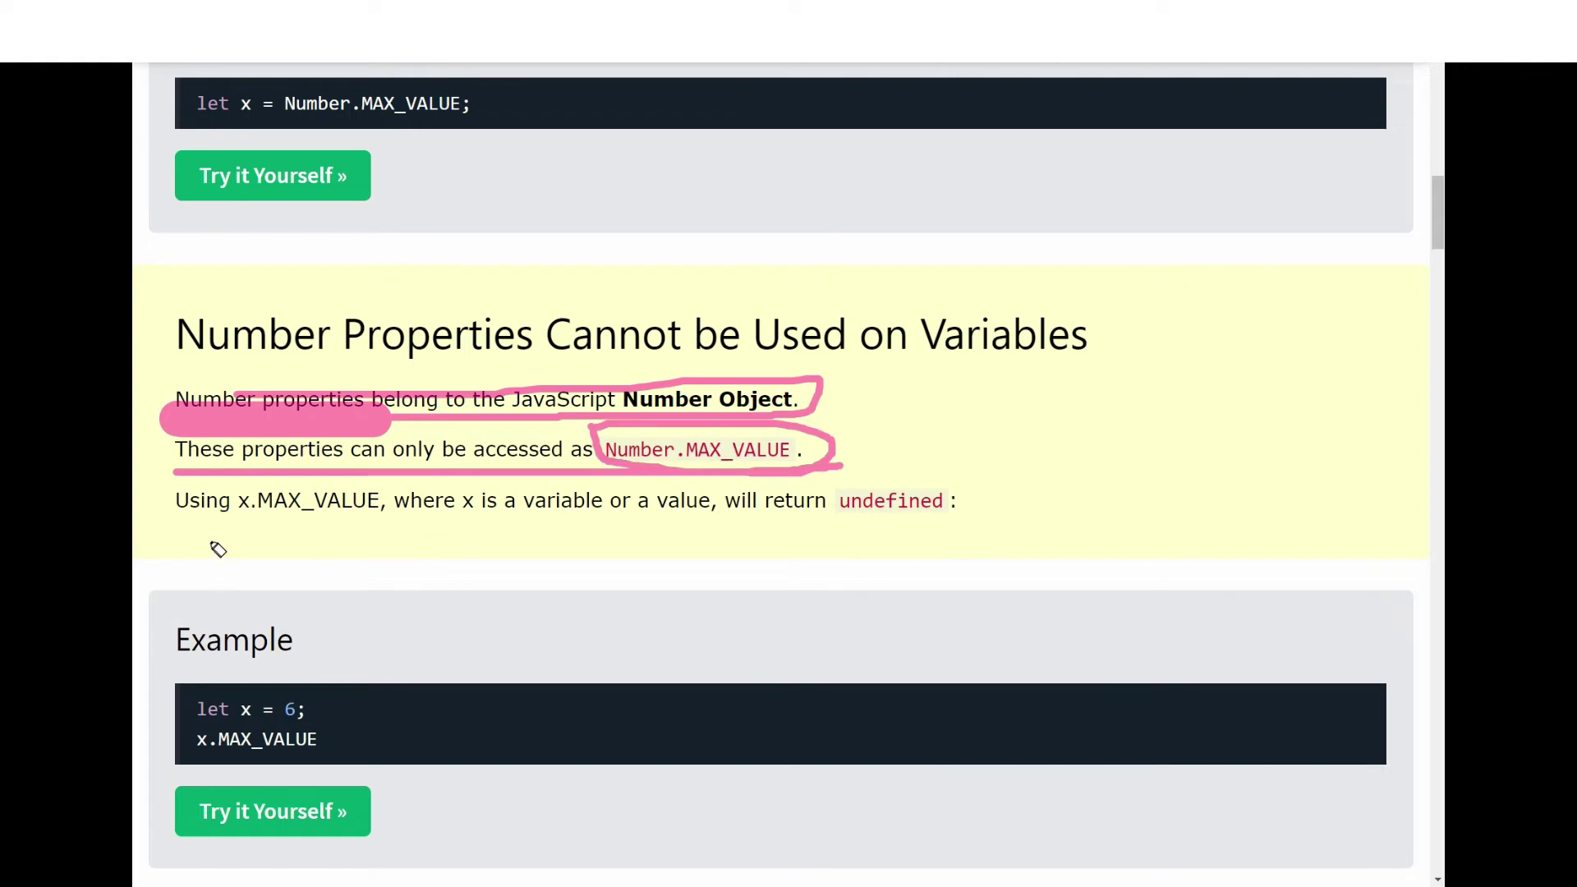
drag(193, 523, 923, 516)
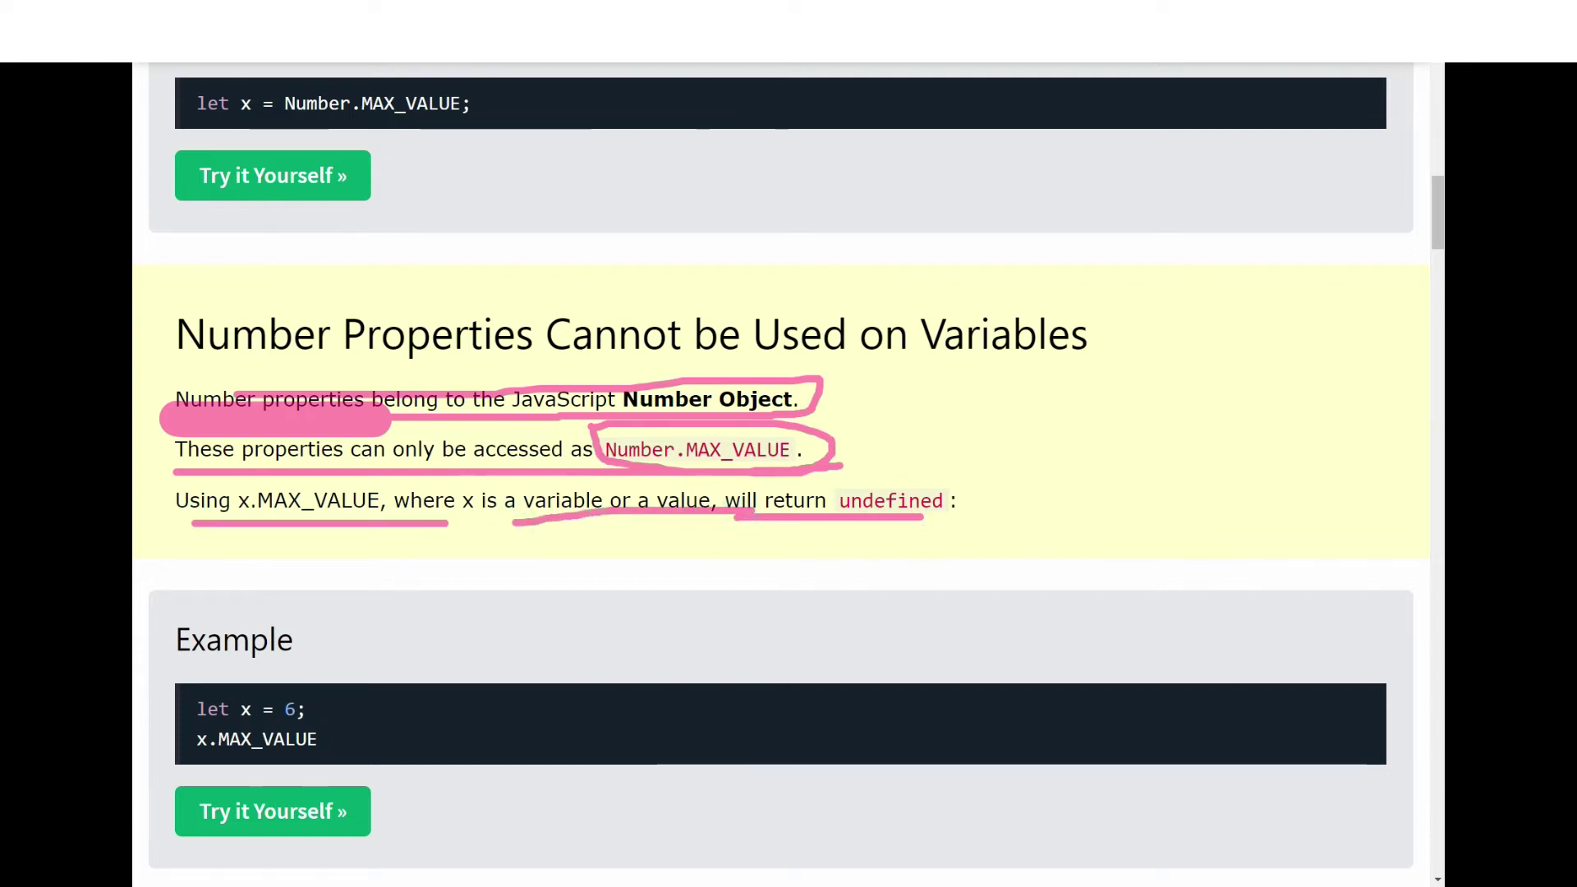
key(Escape)
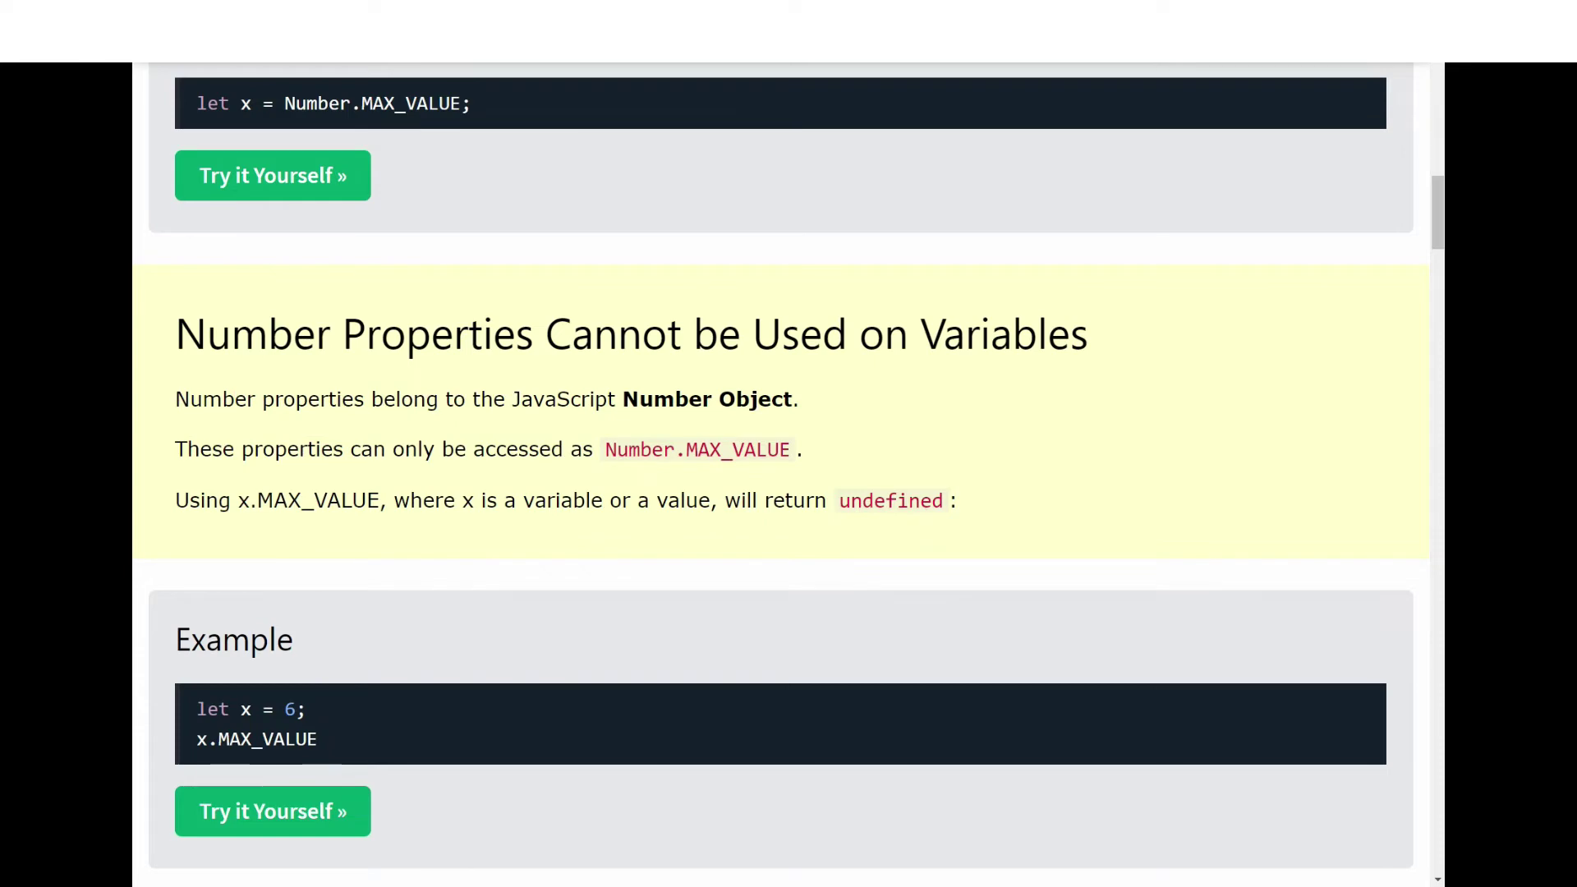
scroll(697, 613, down, 5)
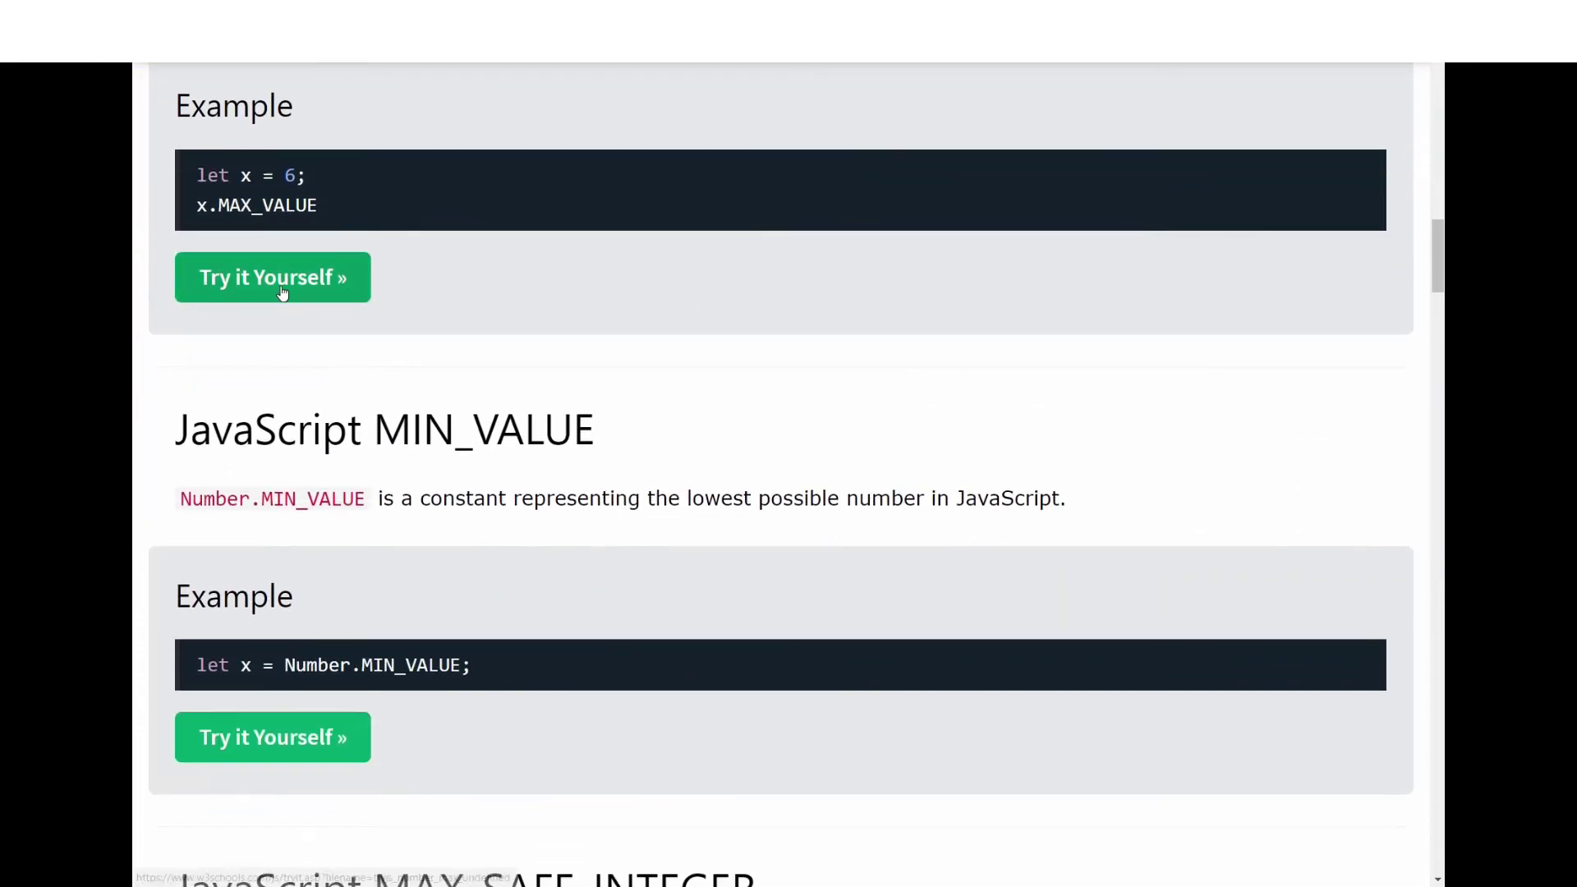
Run the x.MAX_VALUE example and select its undefined output and the x.MAX_VALUE code.
click(281, 292)
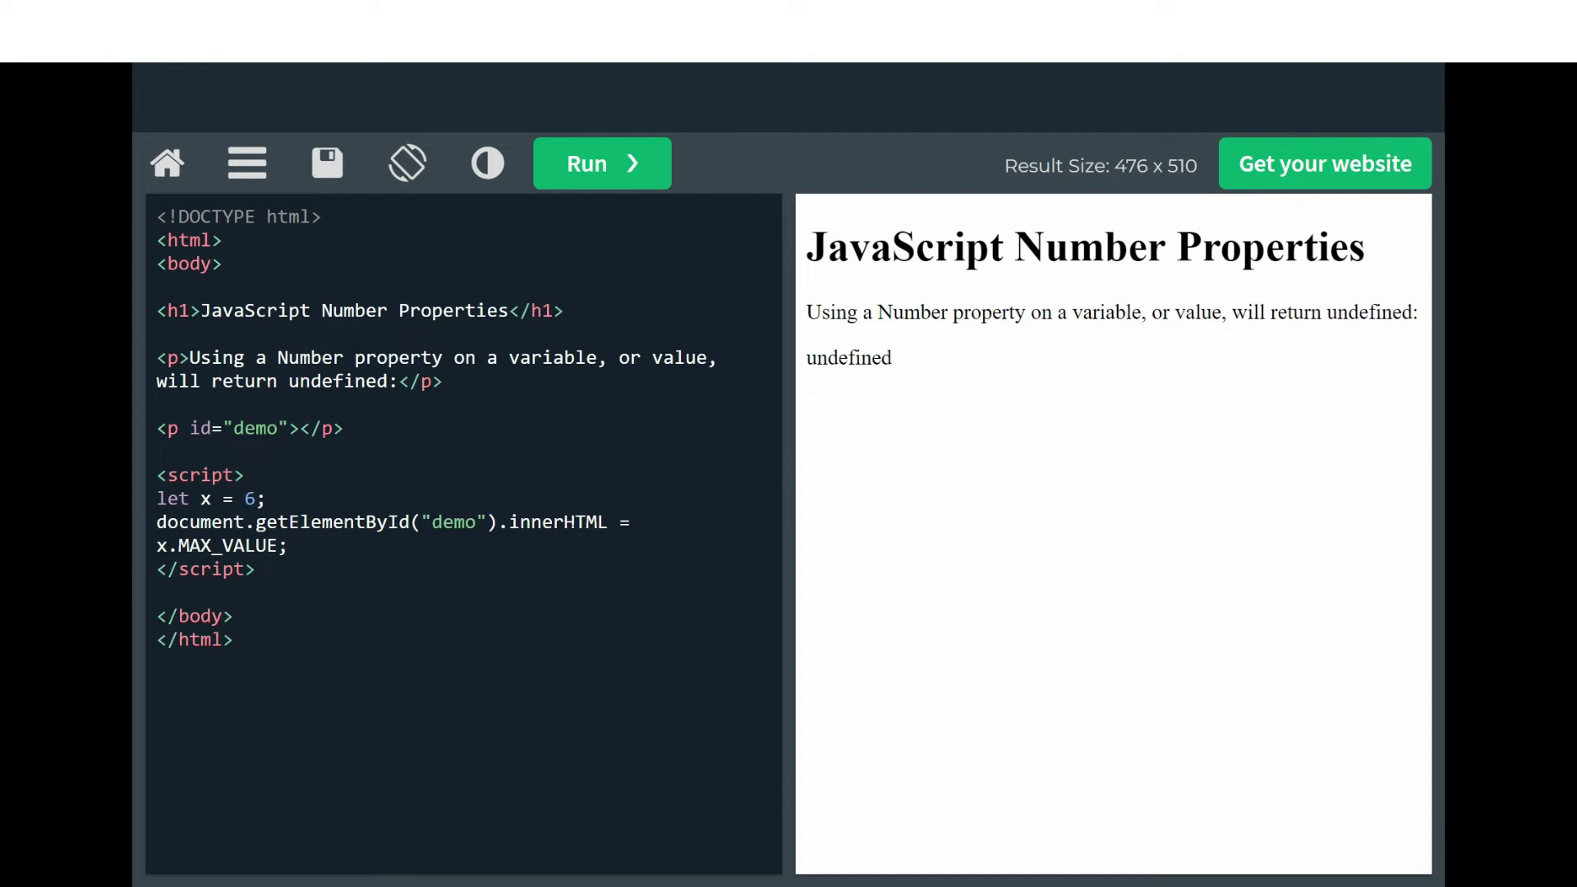
double_click(891, 358)
click(901, 408)
drag(157, 546, 288, 545)
click(303, 561)
key(ctrl+w)
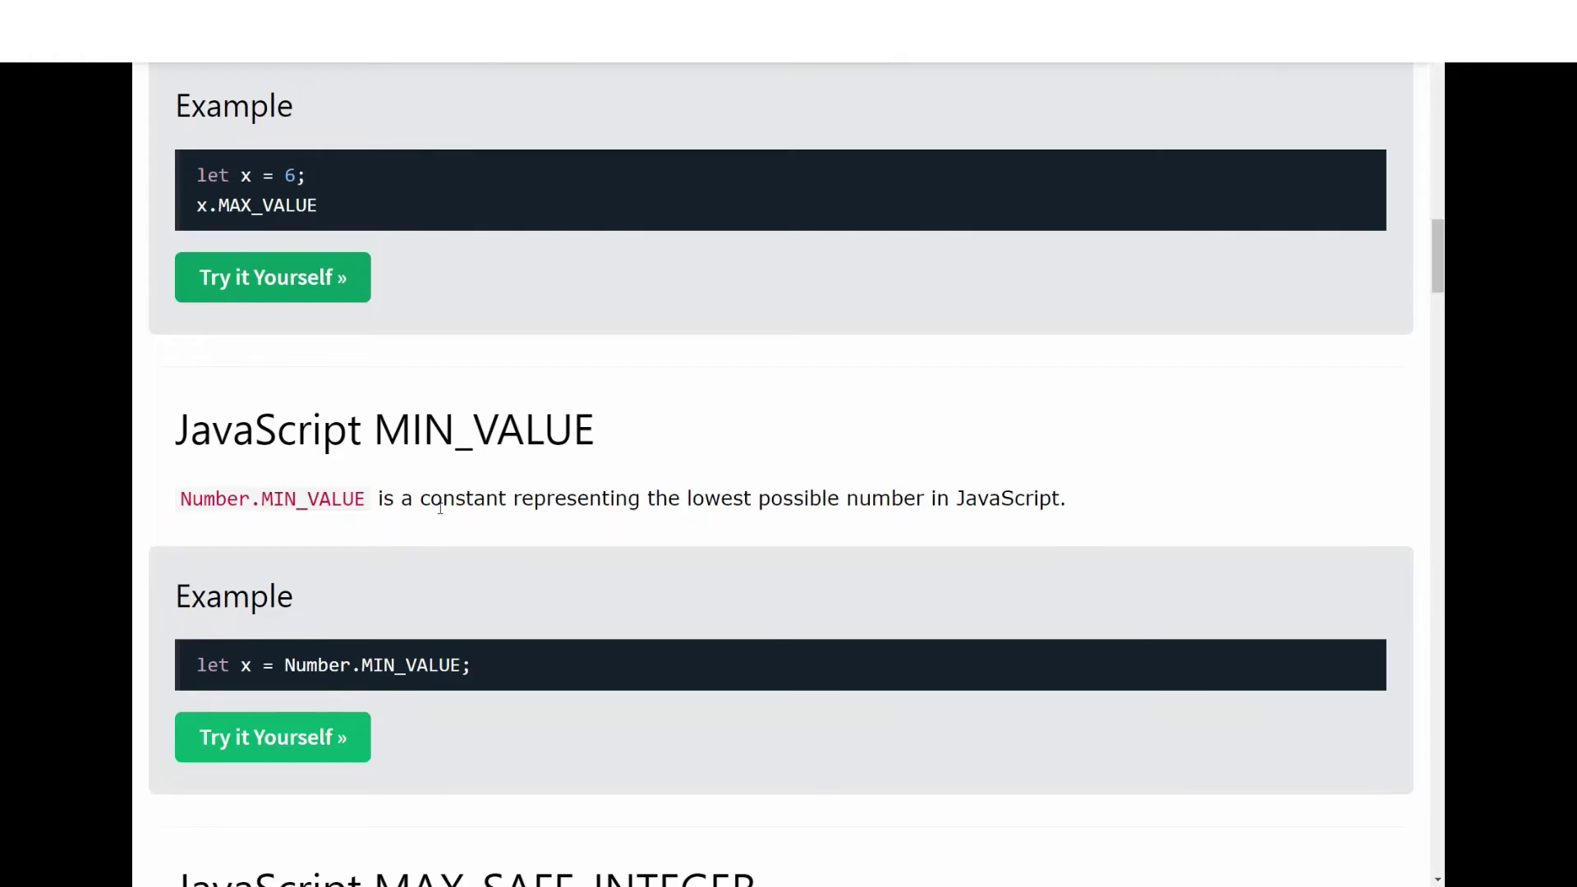
scroll(440, 508, down, 8)
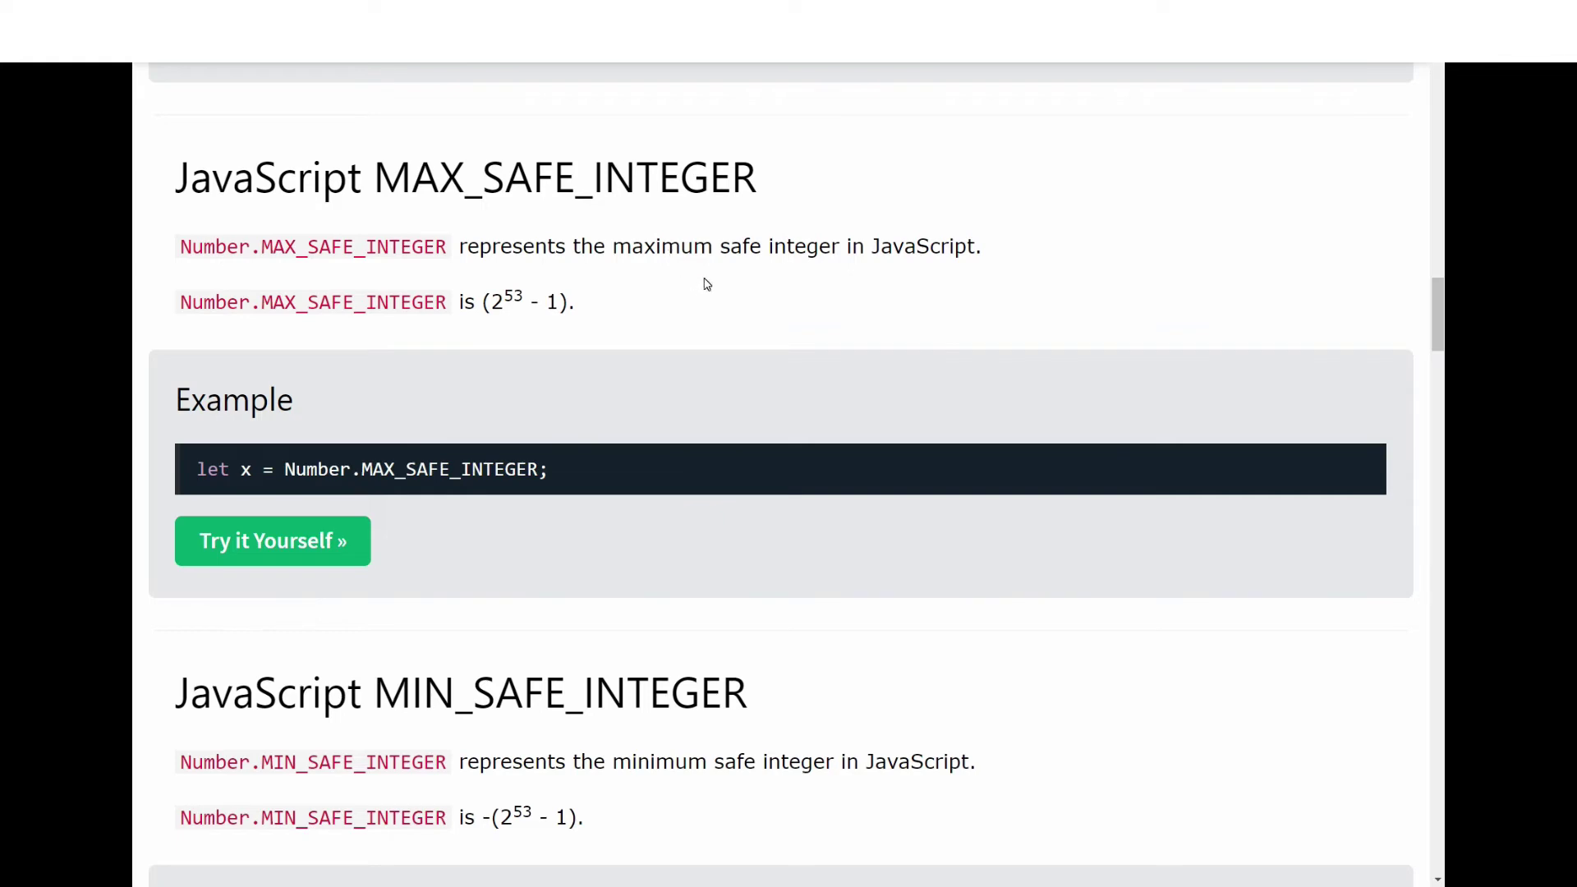
click(289, 540)
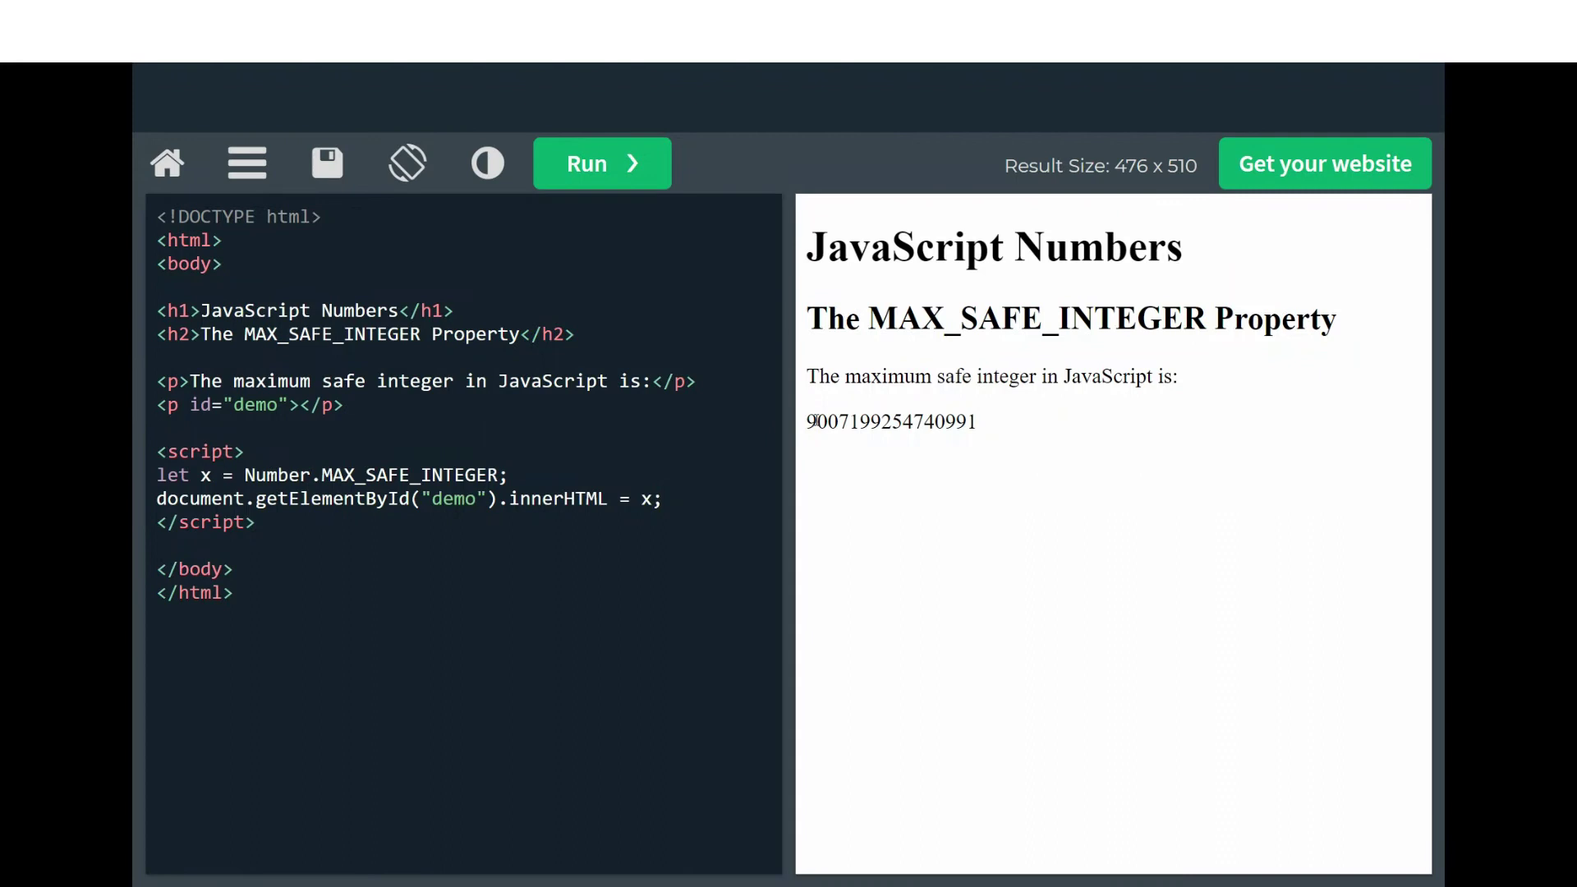
drag(806, 424, 1050, 425)
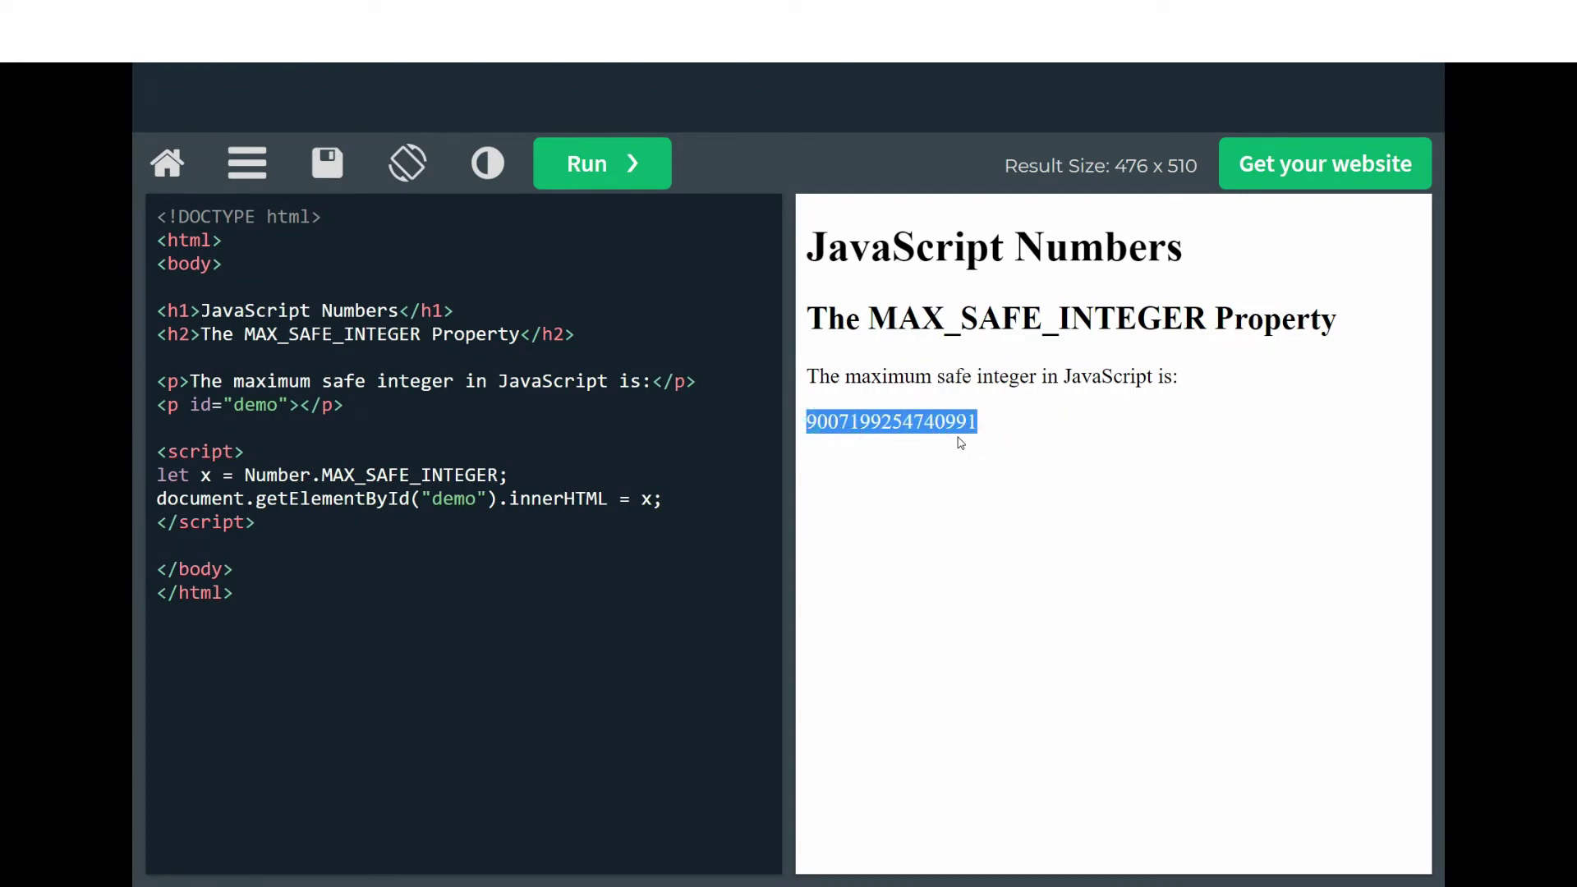
Close the MAX_SAFE_INTEGER and MIN_SAFE_INTEGER editors and scroll down to POSITIVE_INFINITY.
key(ctrl+w)
scroll(460, 509, down, 6)
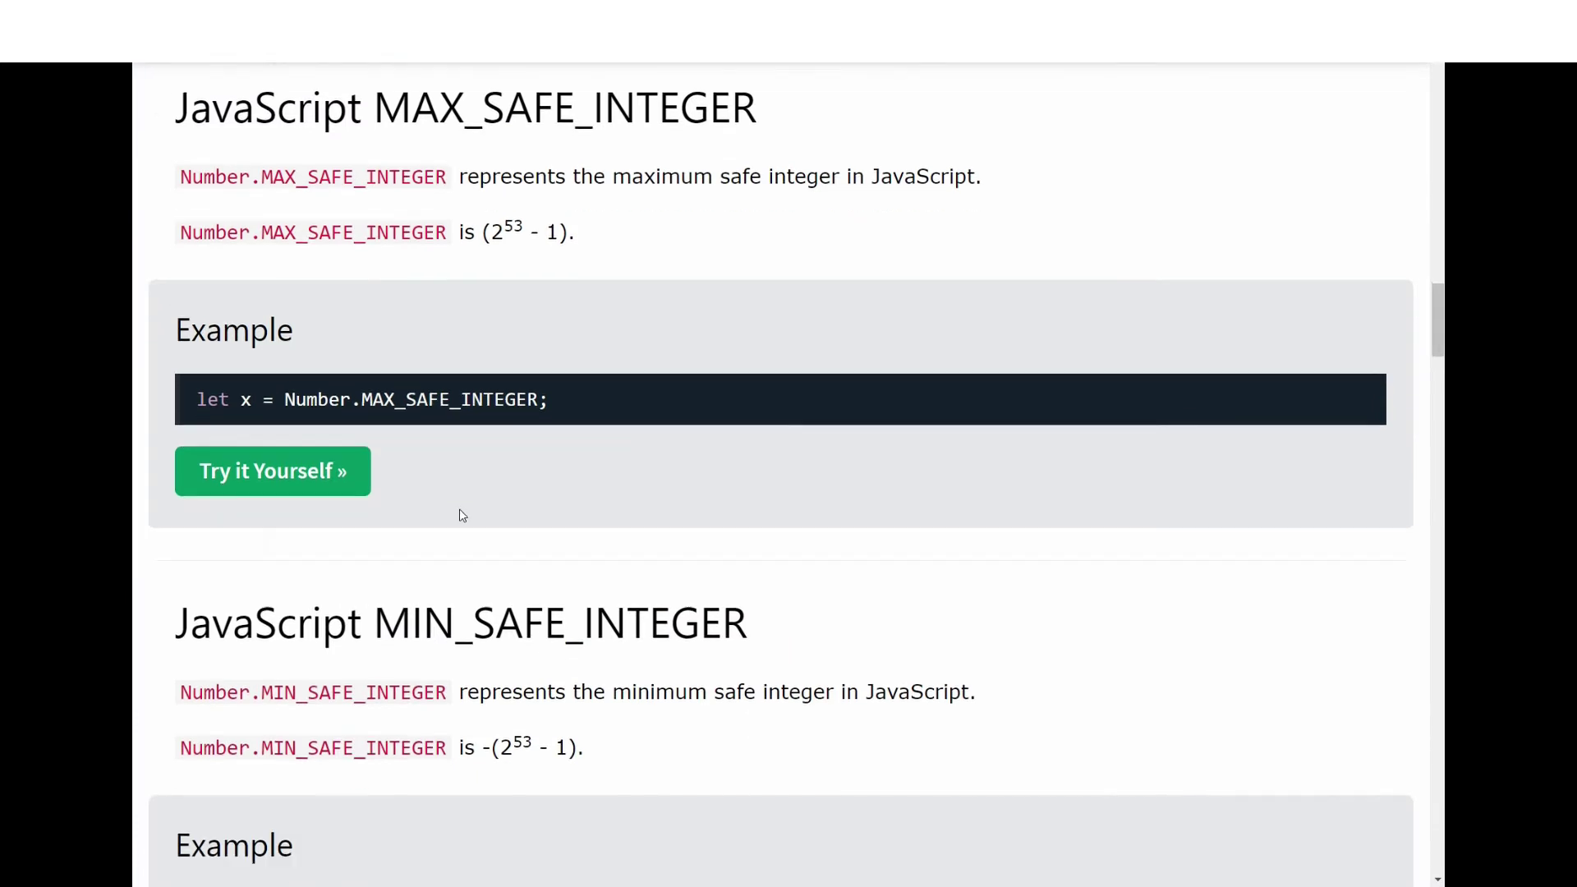
scroll(458, 511, down, 1)
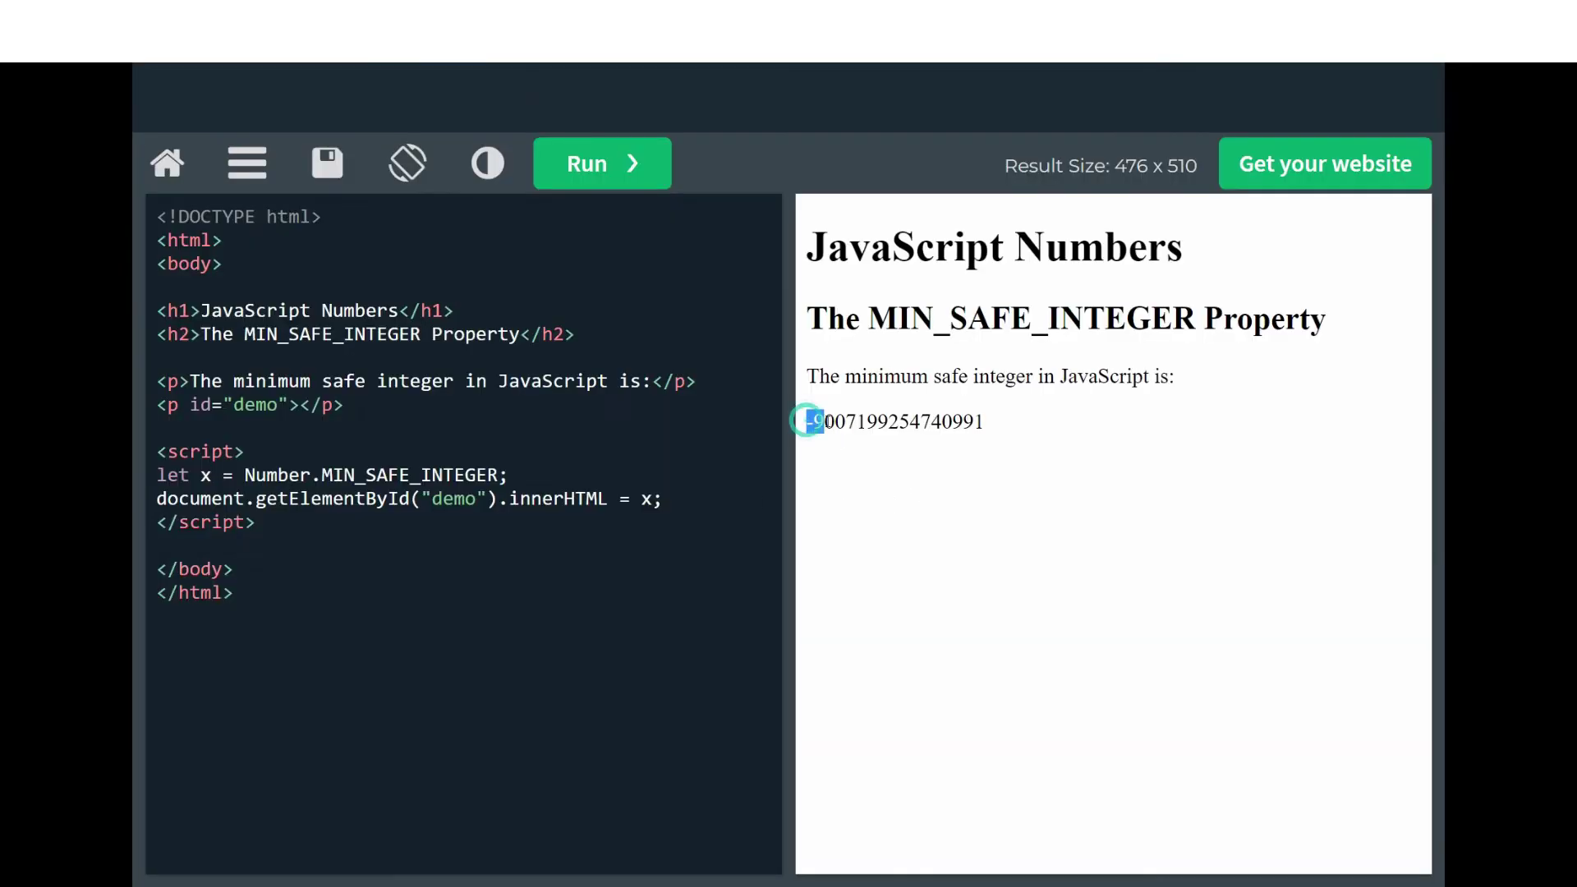
key(ctrl+w)
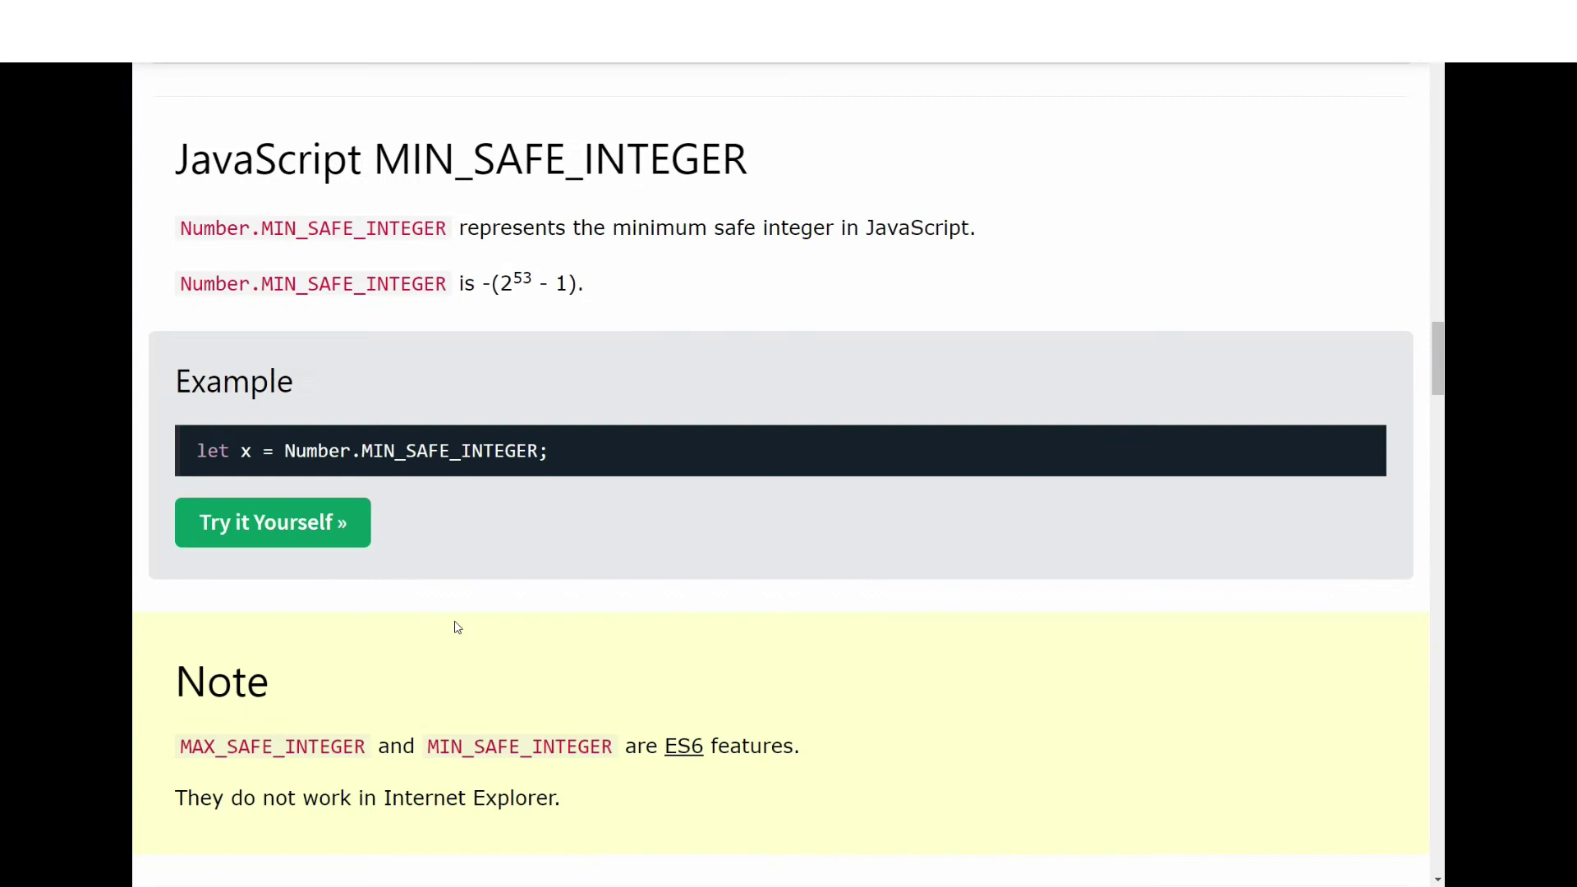
scroll(451, 620, down, 6)
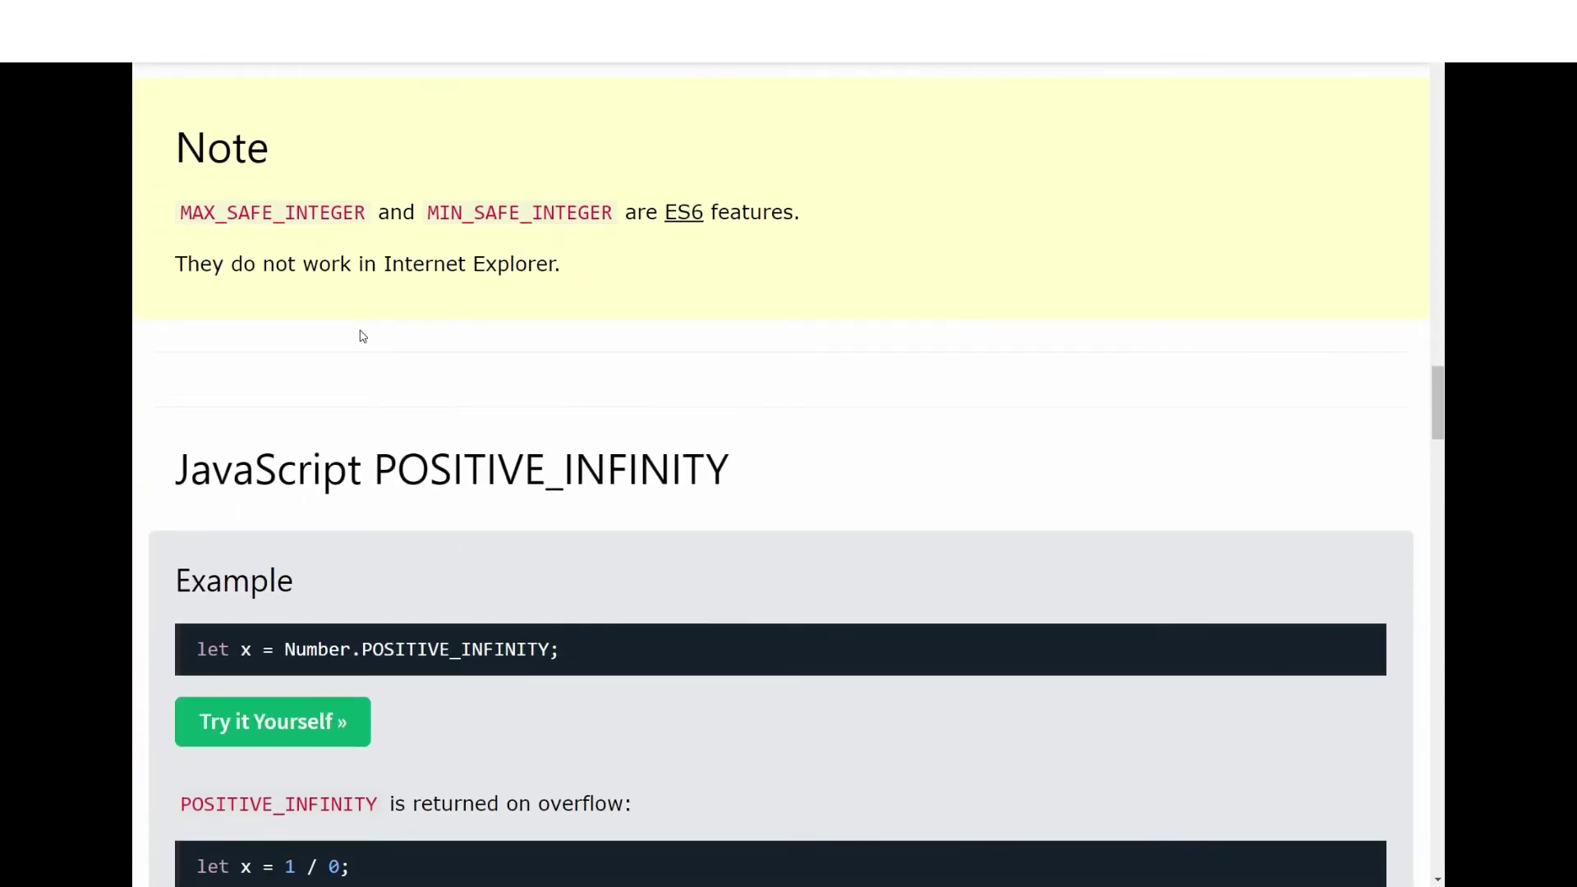
scroll(362, 336, down, 1)
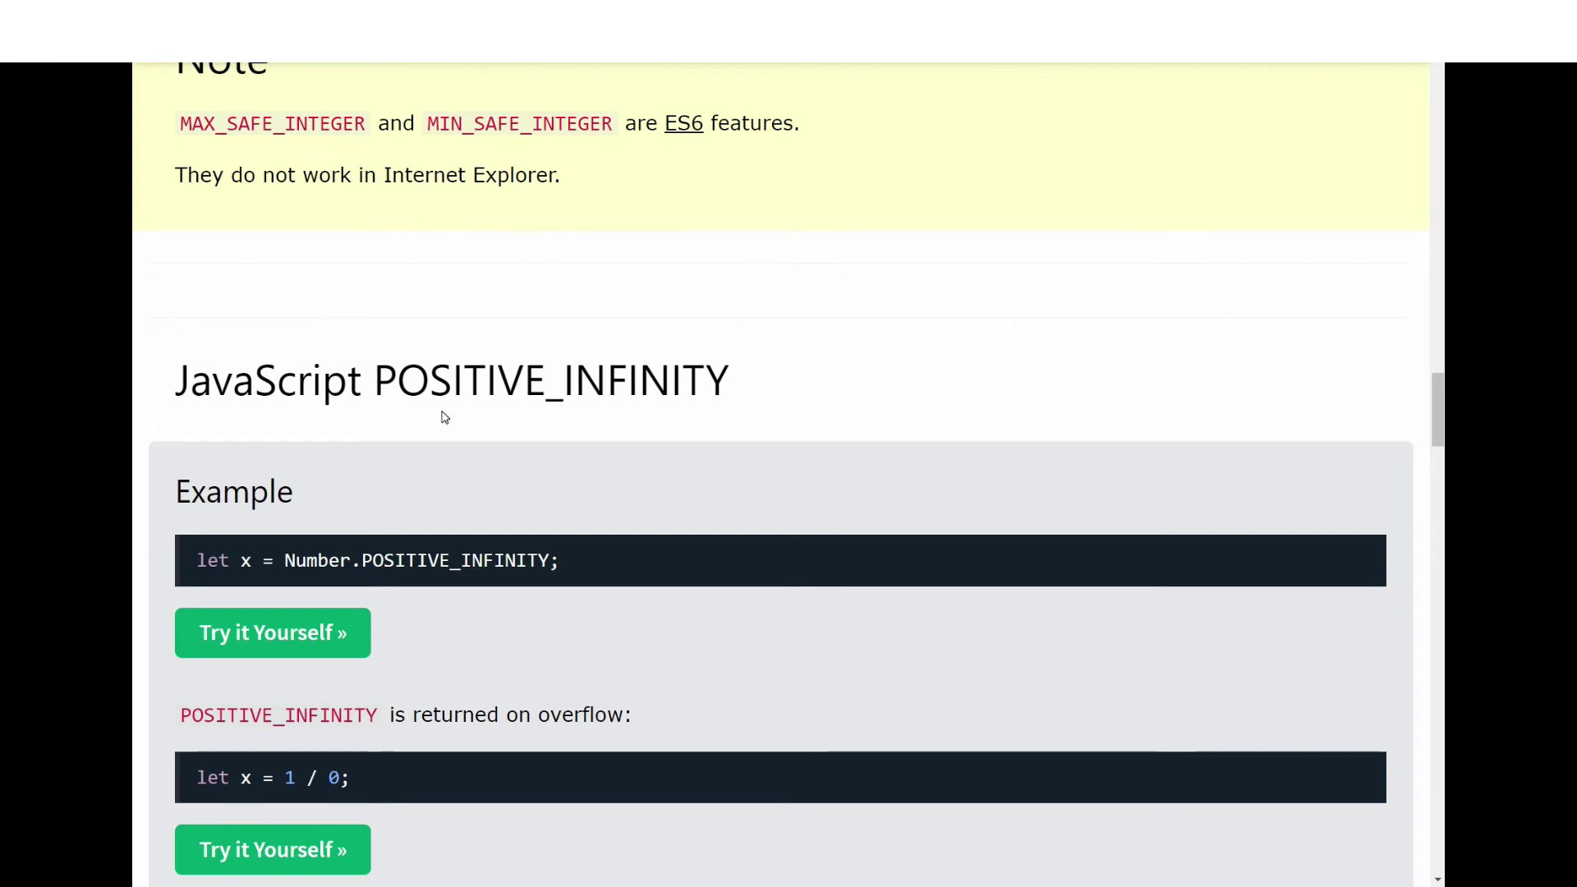
scroll(443, 415, down, 2)
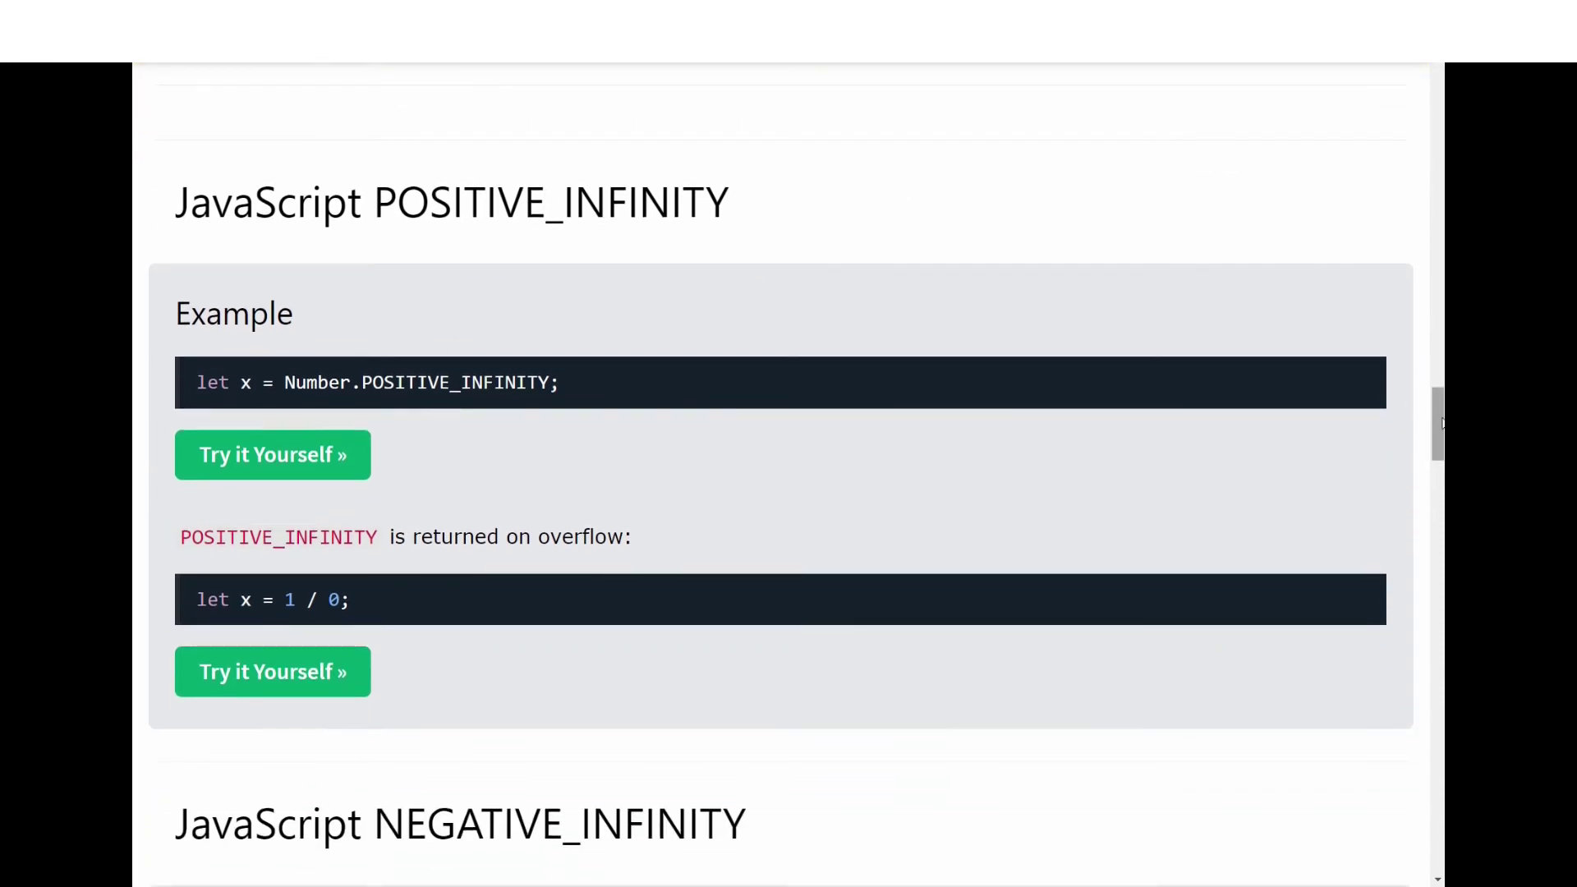
scroll(1437, 426, down, 1)
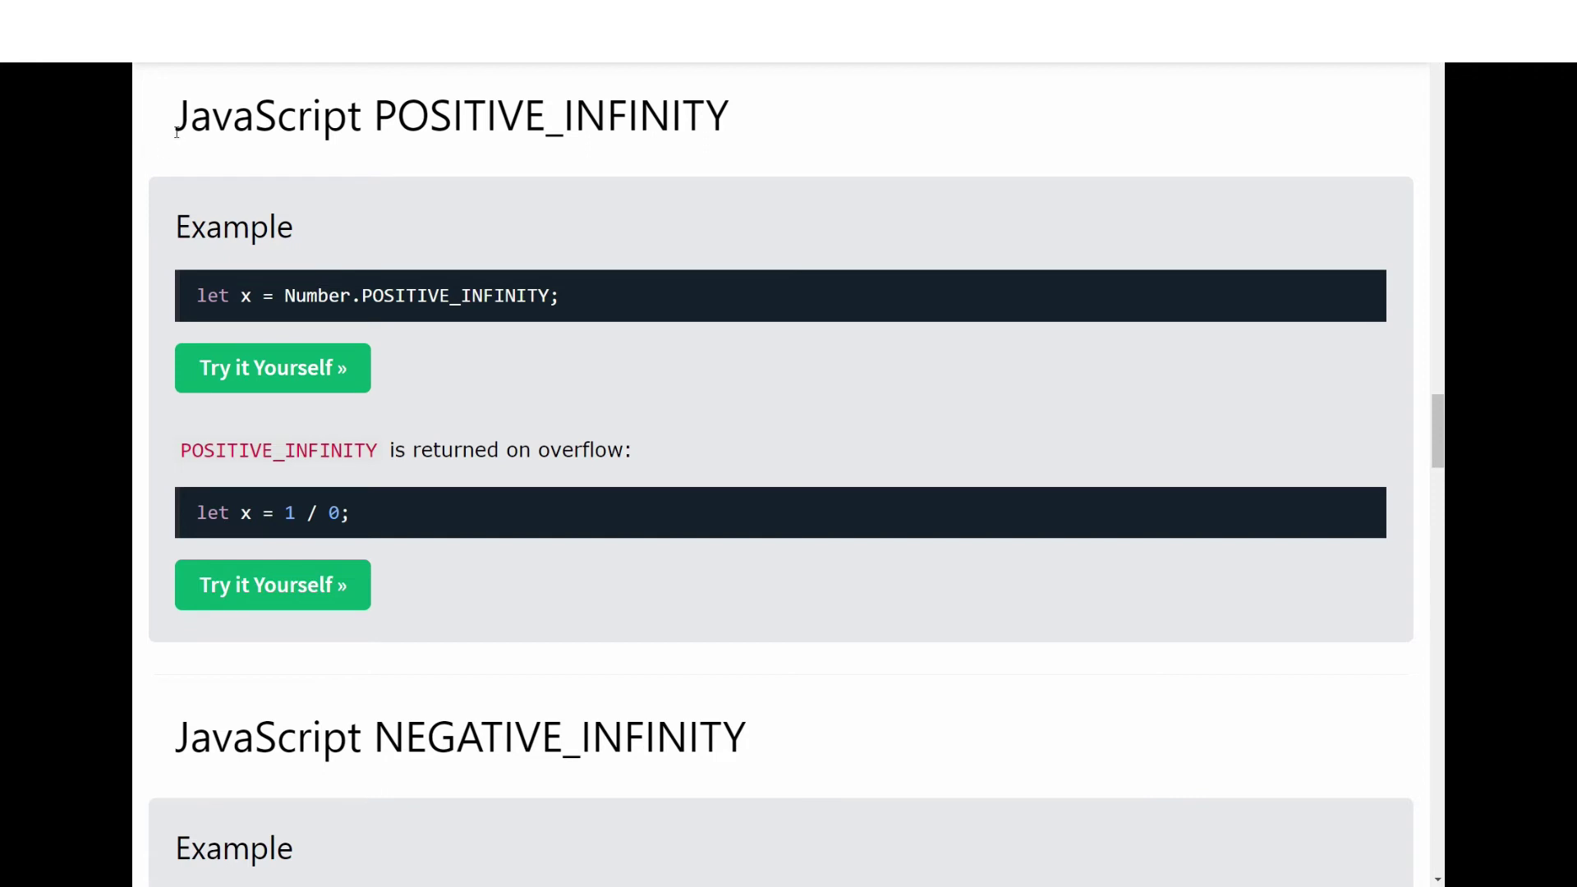
Highlight the POSITIVE_INFINITY heading and the Number.POSITIVE_INFINITY example code.
drag(177, 131, 399, 125)
click(412, 165)
drag(281, 294, 546, 296)
click(521, 294)
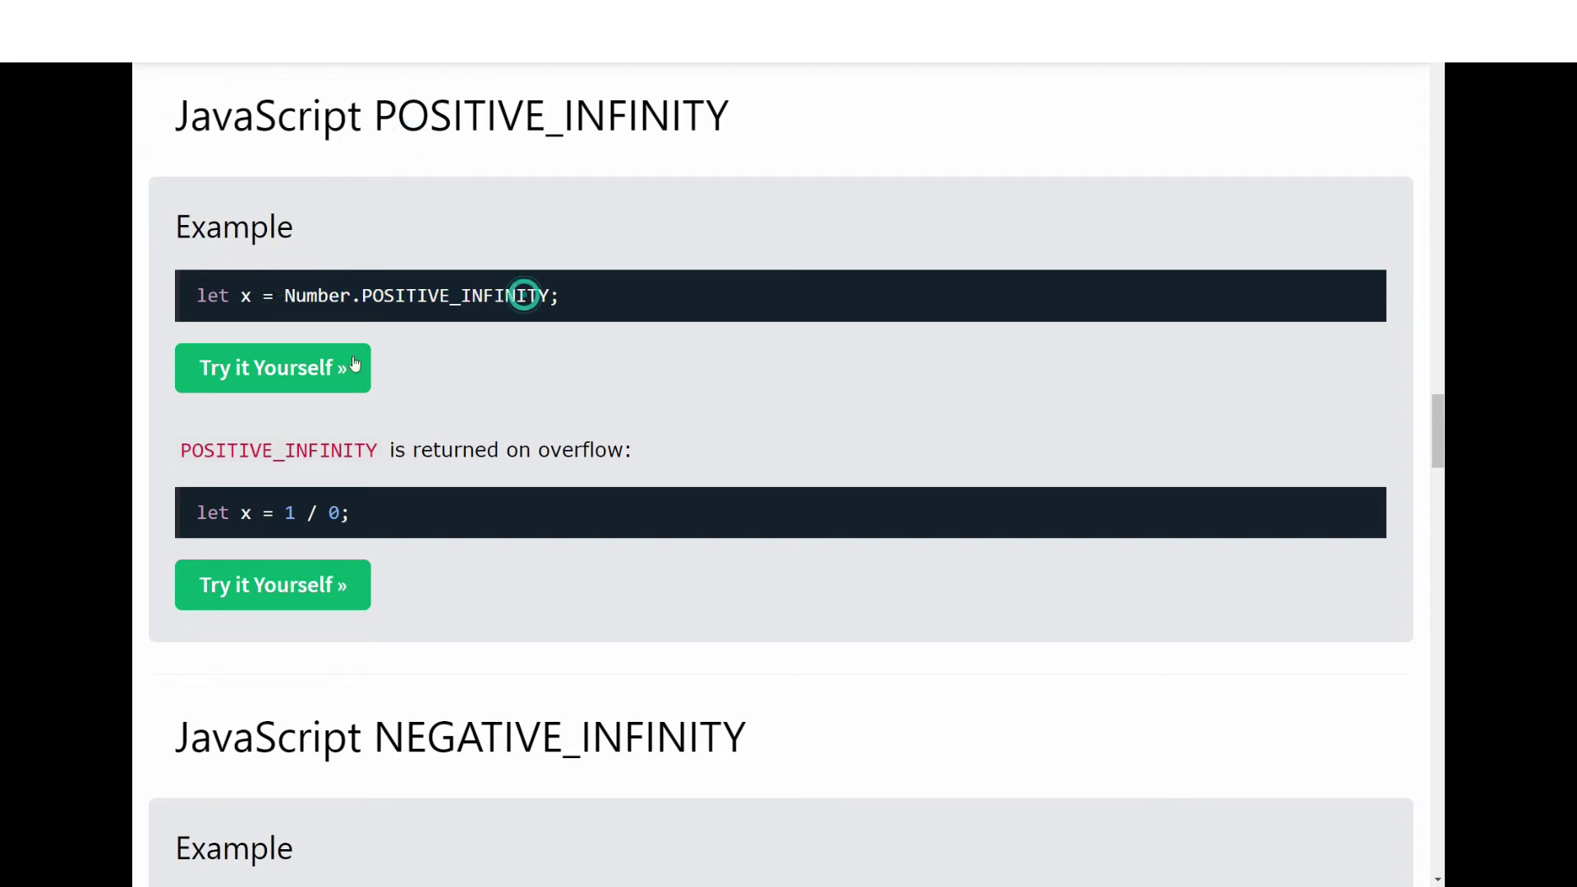
Run the POSITIVE_INFINITY example, highlight its Infinity result, and return to the tutorial.
click(276, 368)
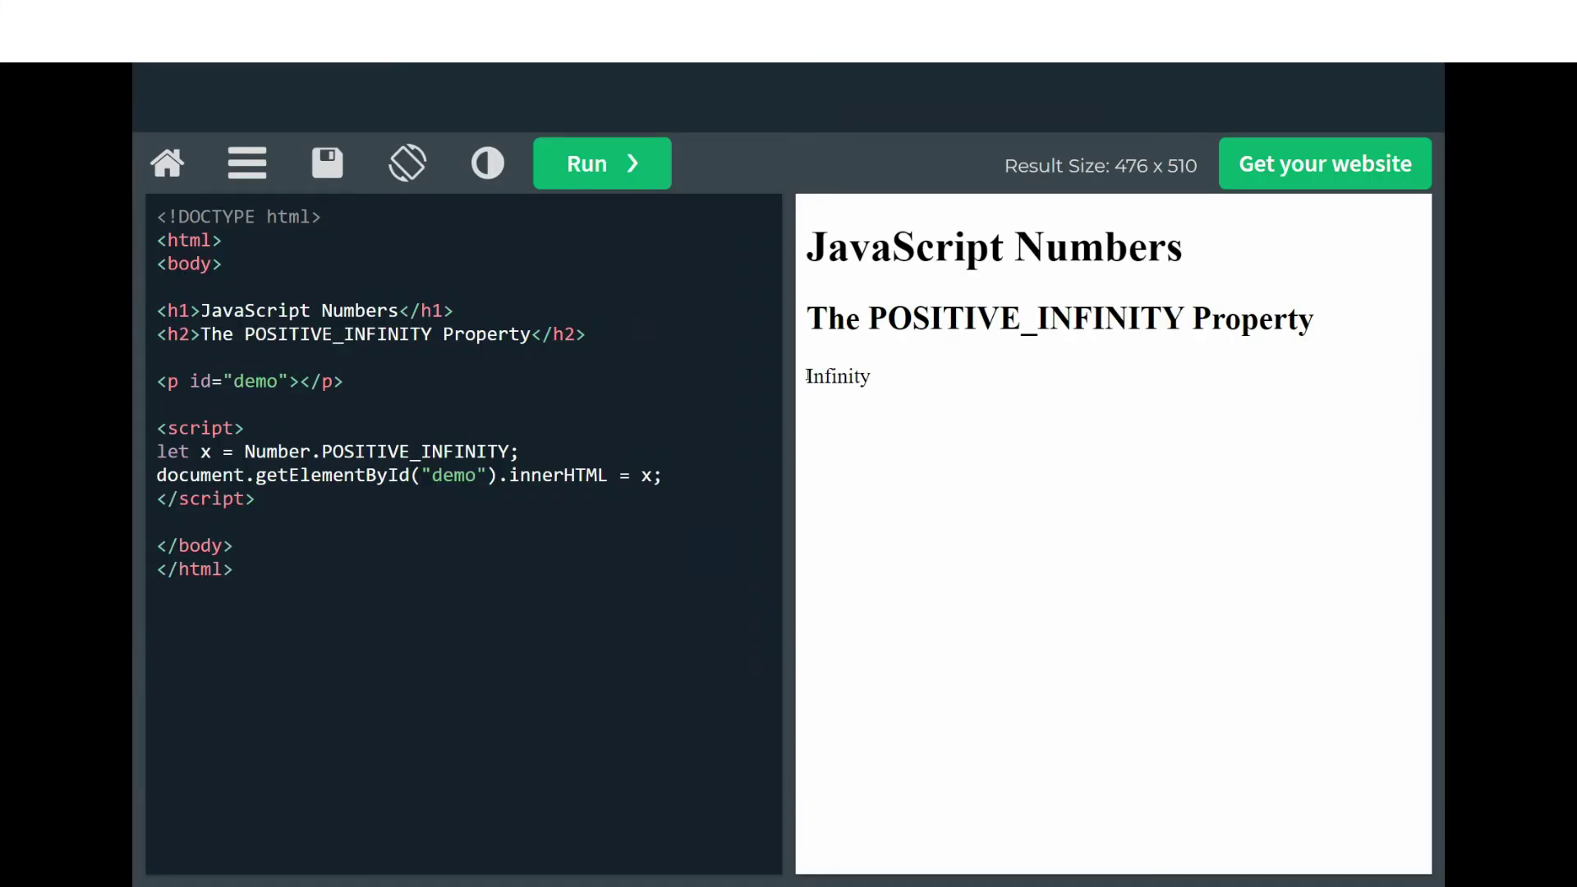
drag(808, 375, 908, 380)
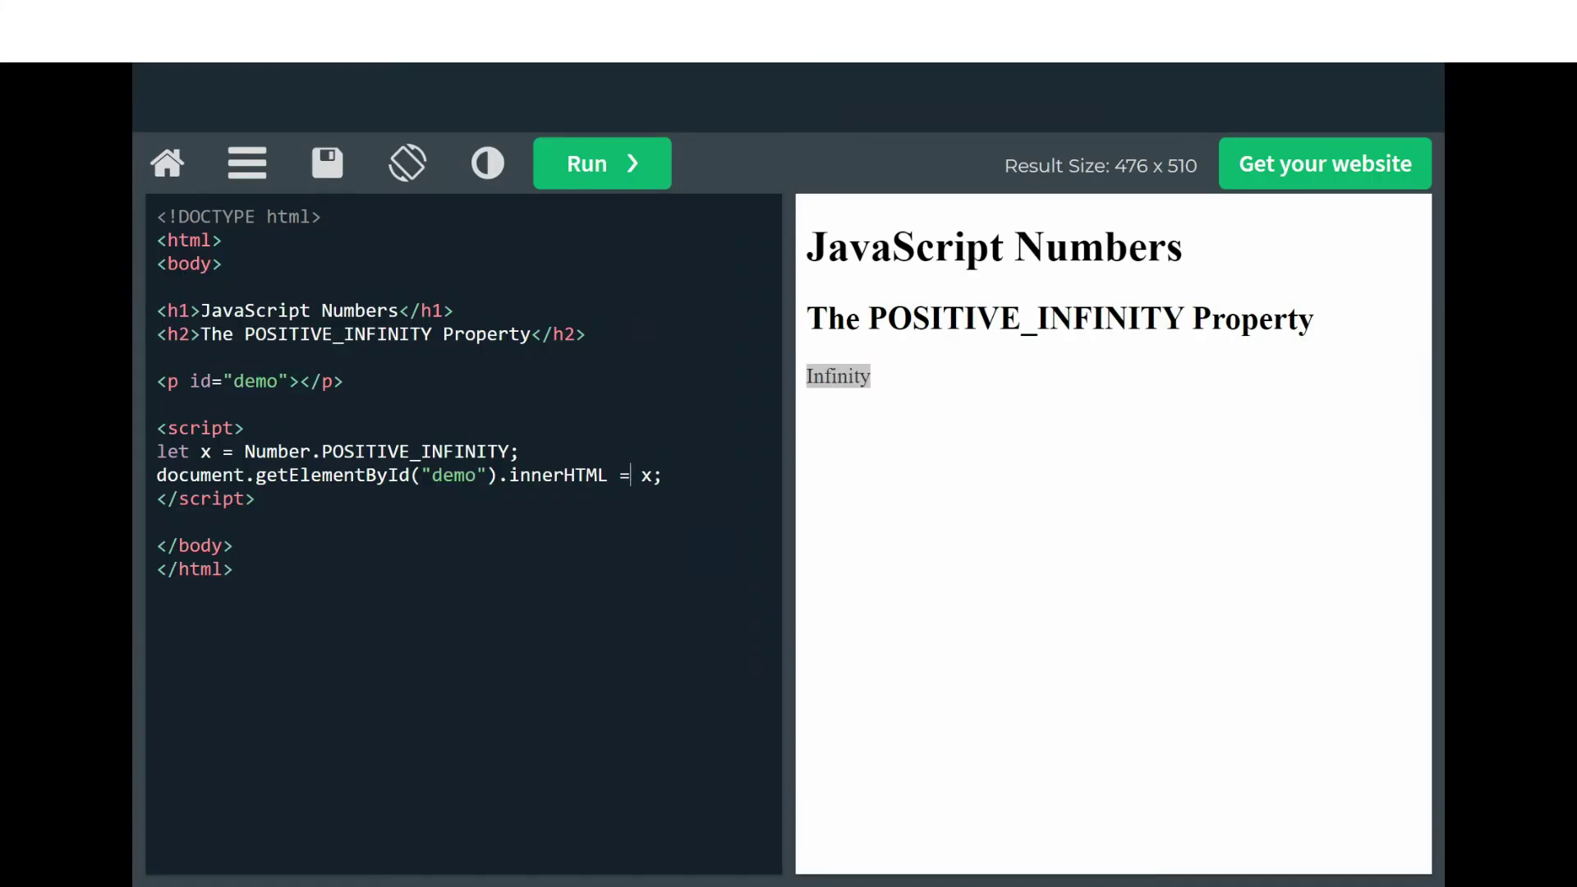
key(ctrl+w)
scroll(398, 452, down, 8)
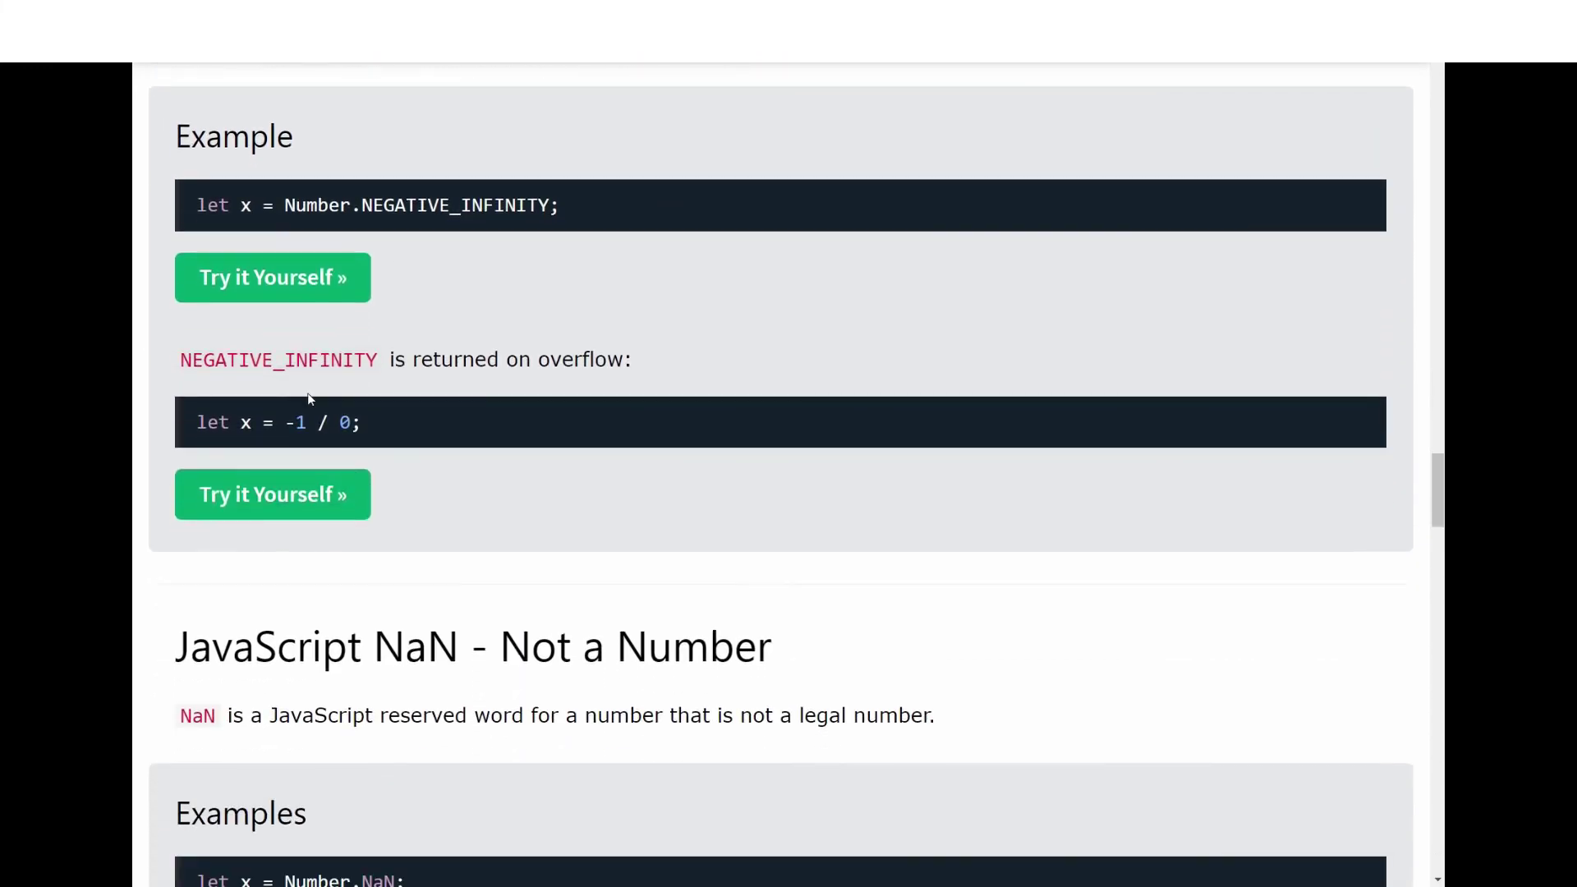
scroll(306, 448, up, 3)
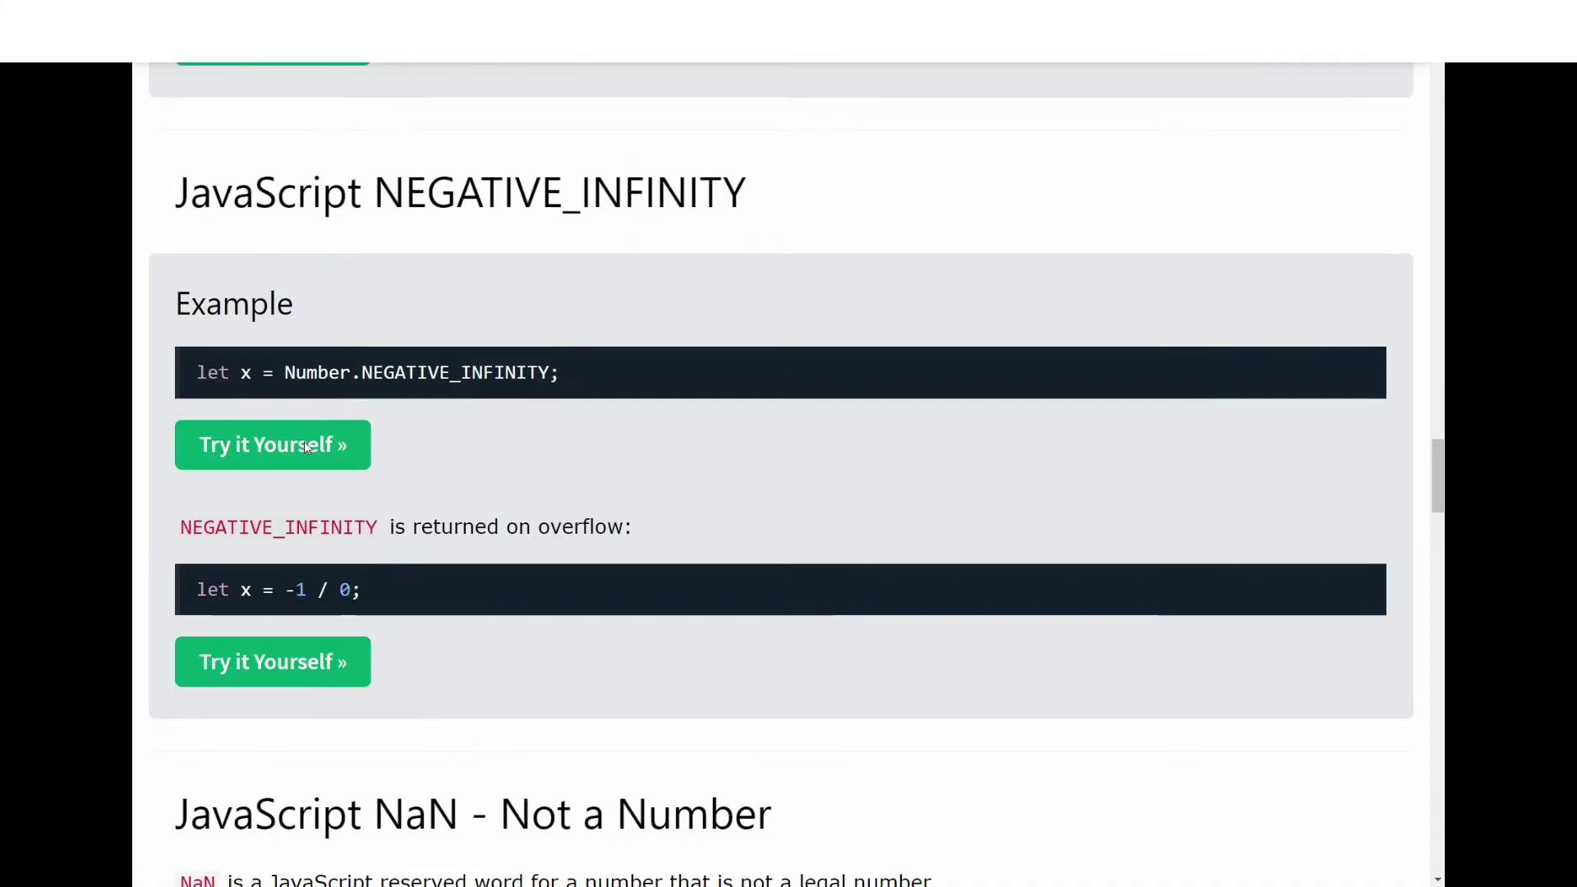
scroll(305, 448, down, 3)
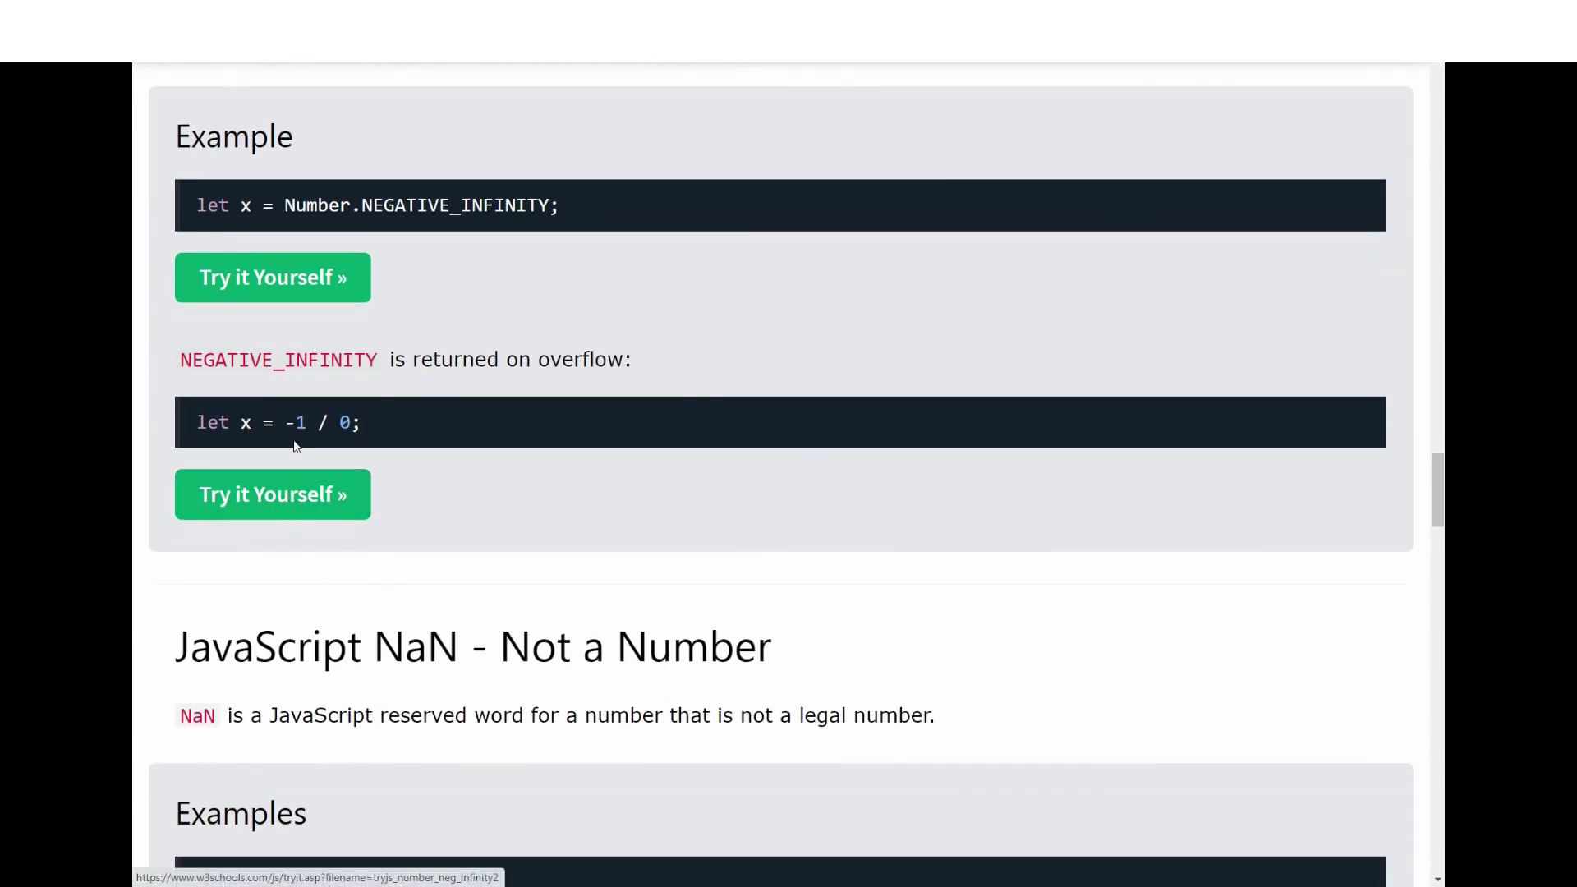
scroll(295, 484, up, 3)
scroll(295, 472, down, 3)
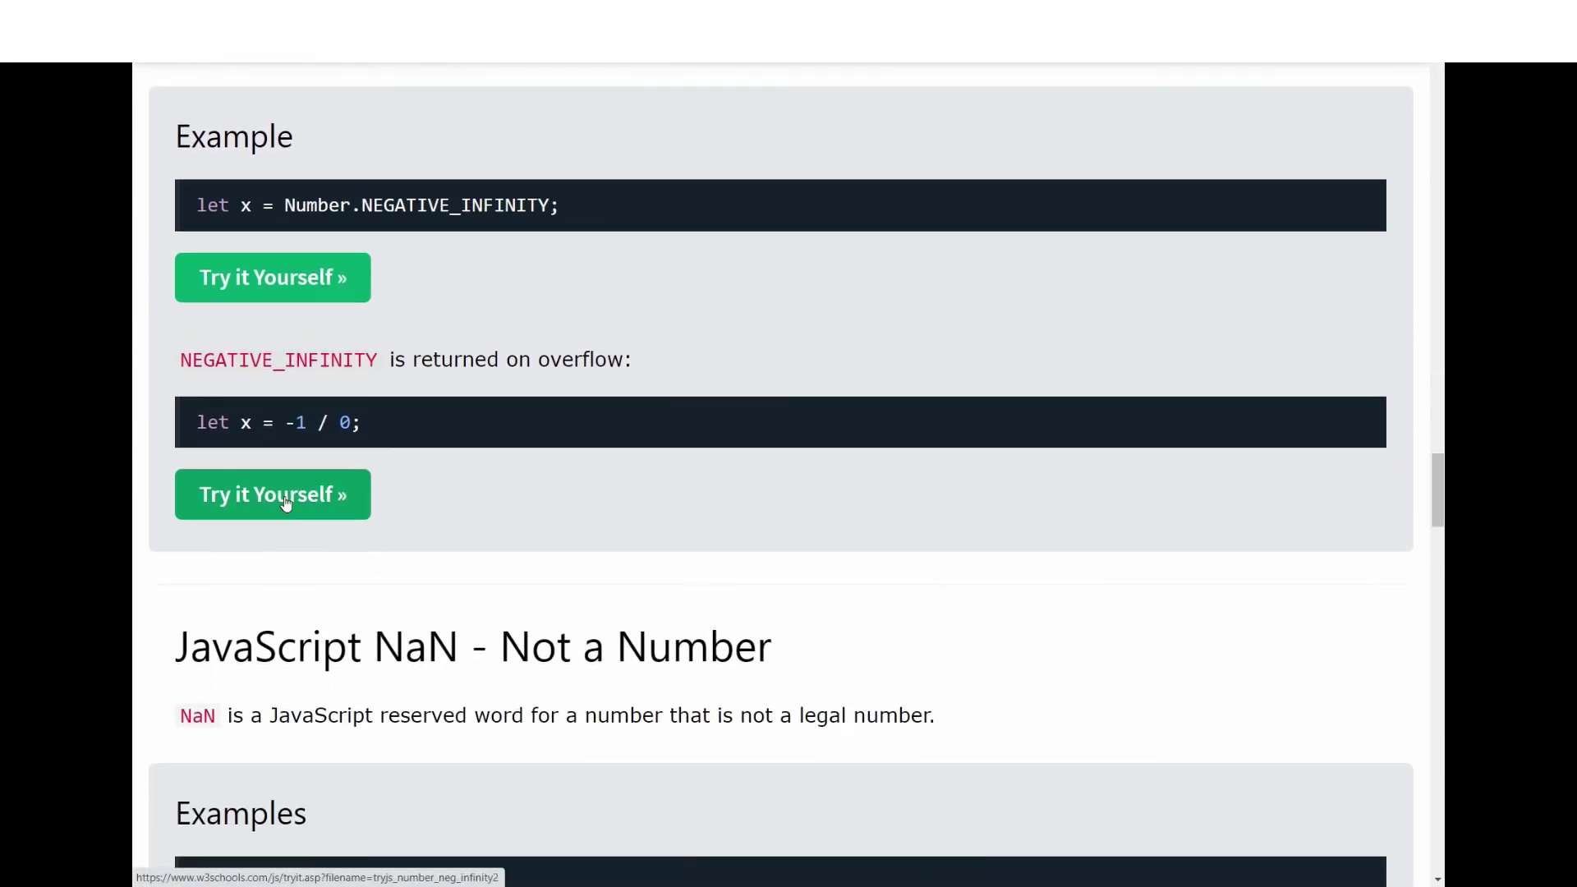
Run the -1 / 0 example, mark the expression and its -Infinity result, then close the editor.
click(285, 500)
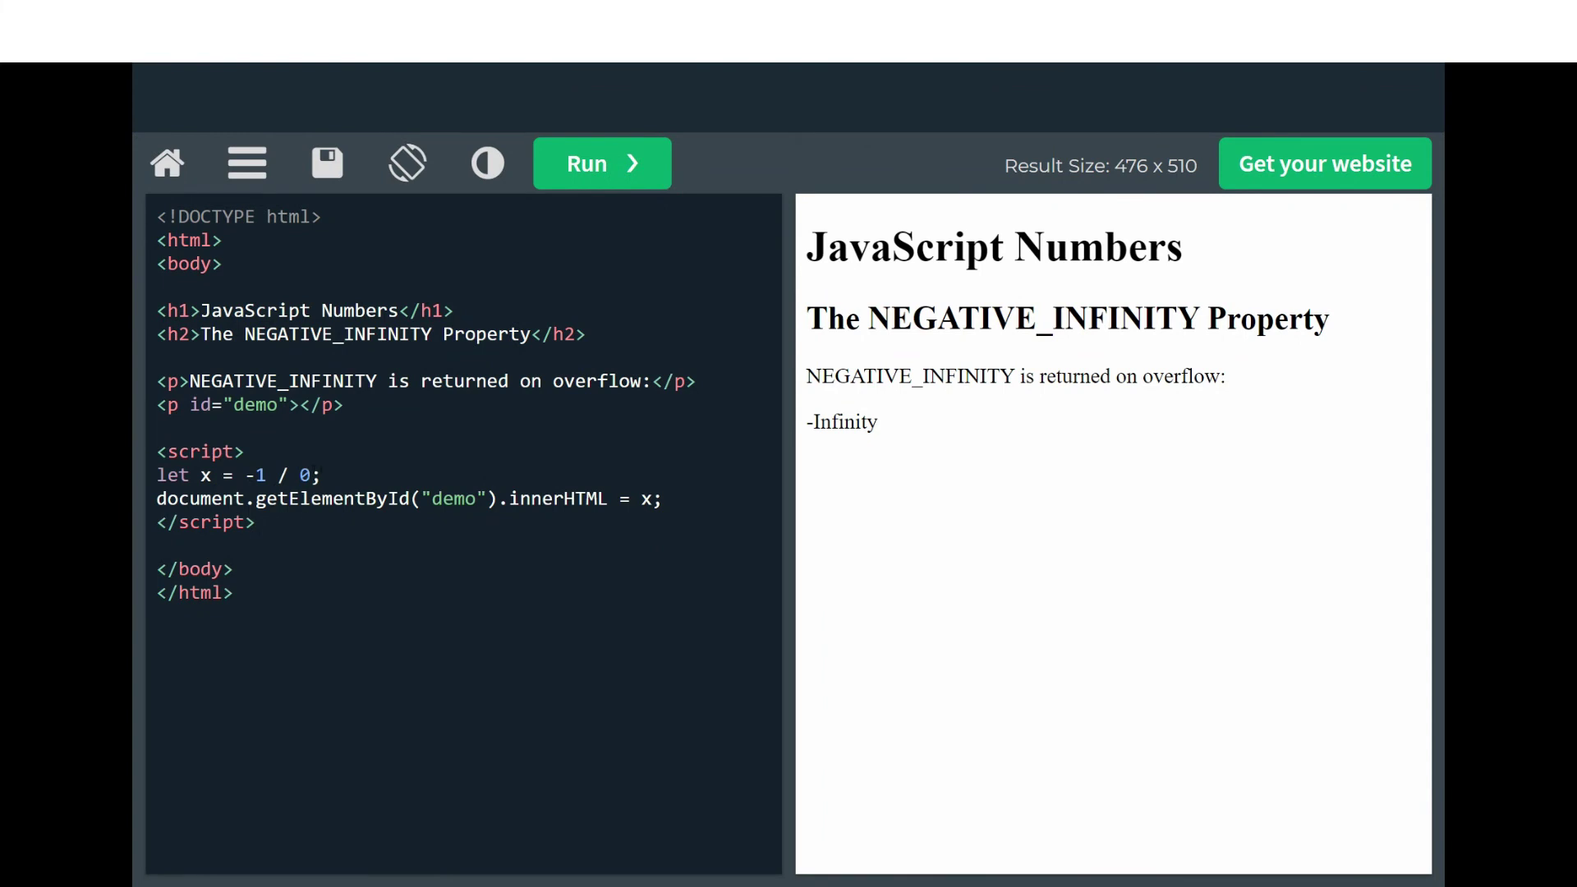
drag(324, 474, 266, 475)
click(234, 483)
double_click(303, 475)
drag(663, 498, 631, 499)
drag(810, 422, 902, 430)
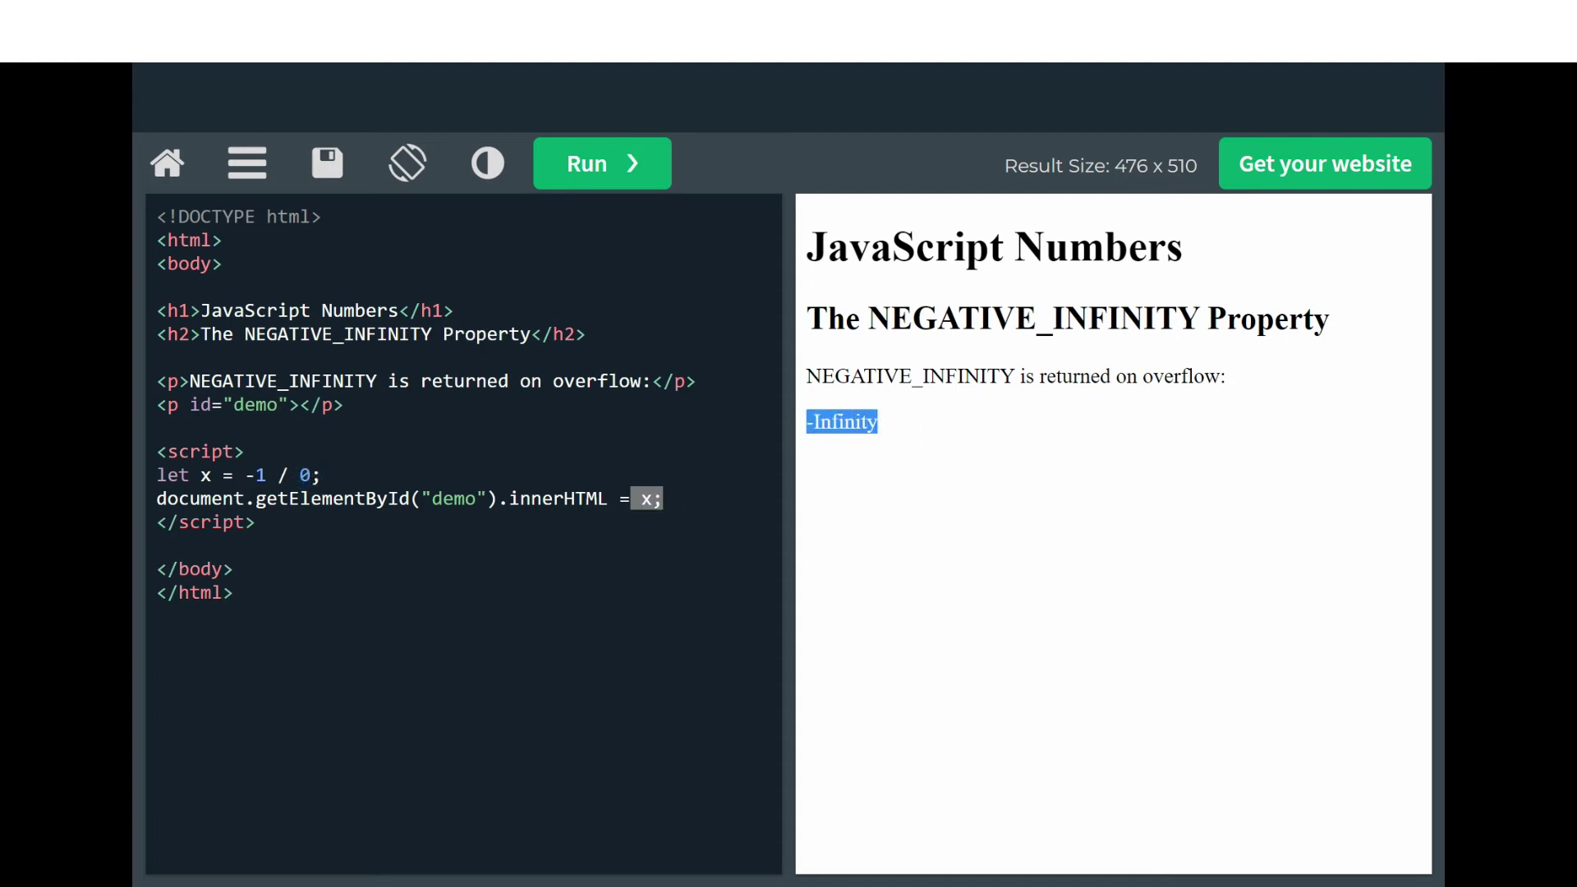
key(ctrl+w)
scroll(460, 439, down, 5)
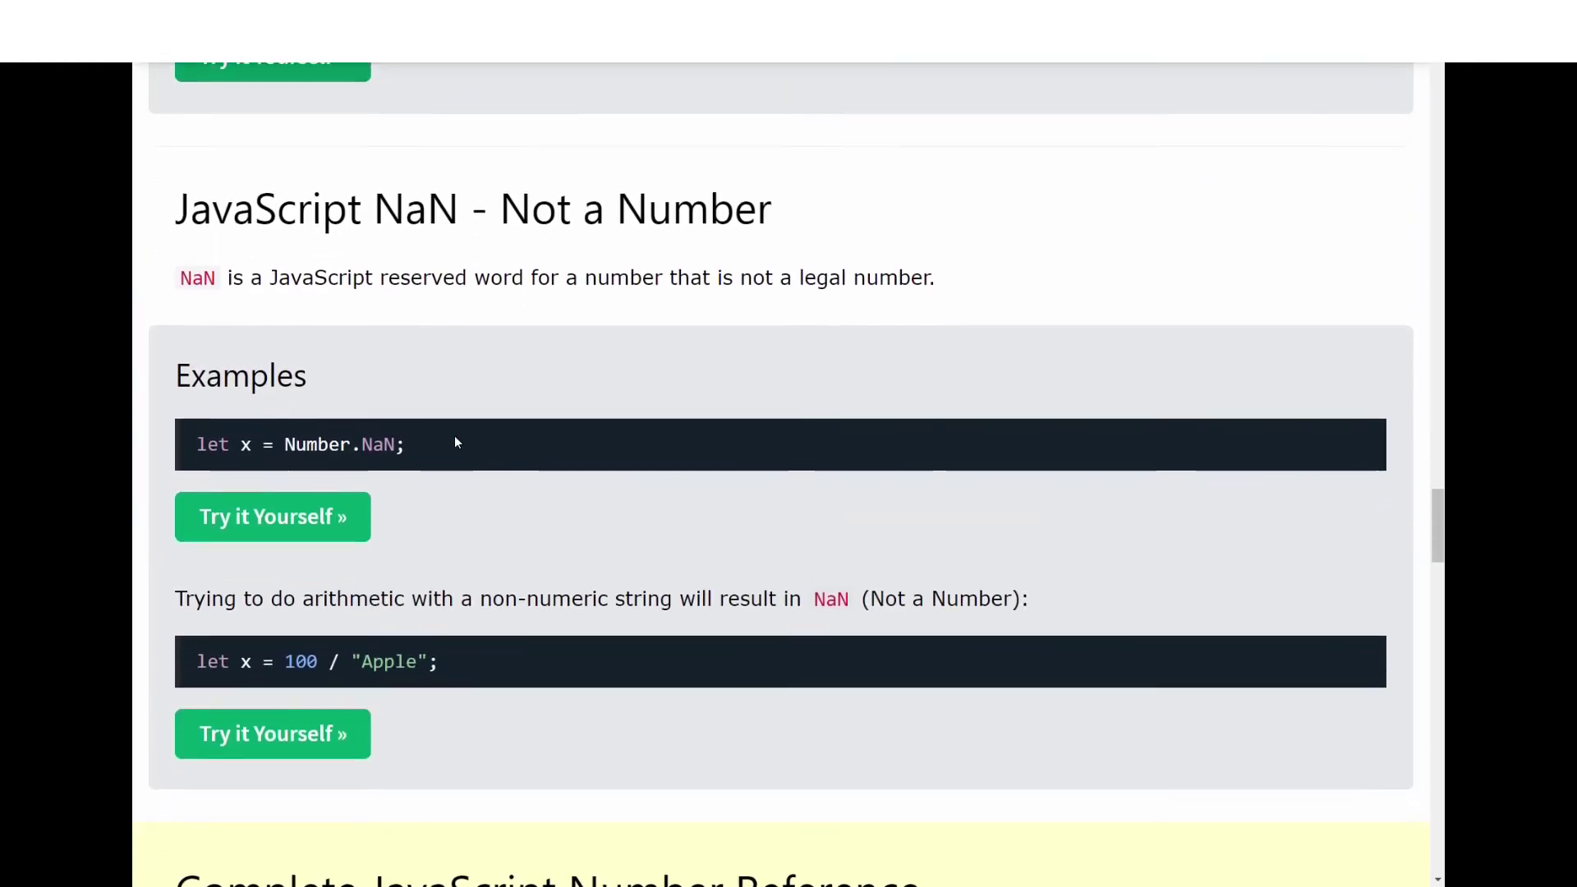
scroll(456, 441, up, 1)
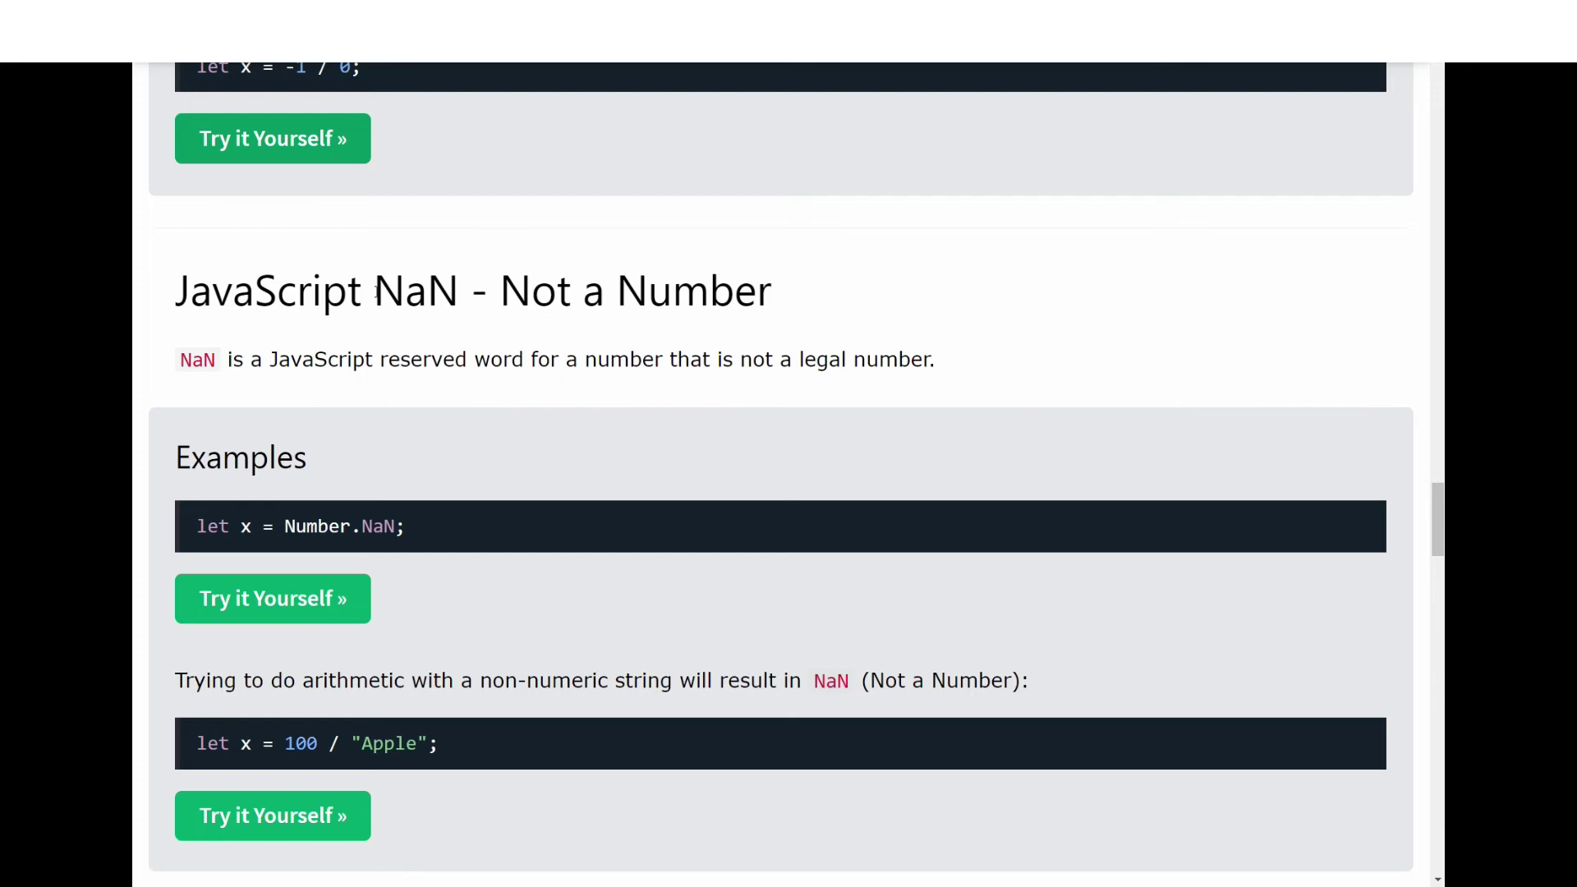
drag(376, 291, 756, 291)
click(458, 291)
click(756, 292)
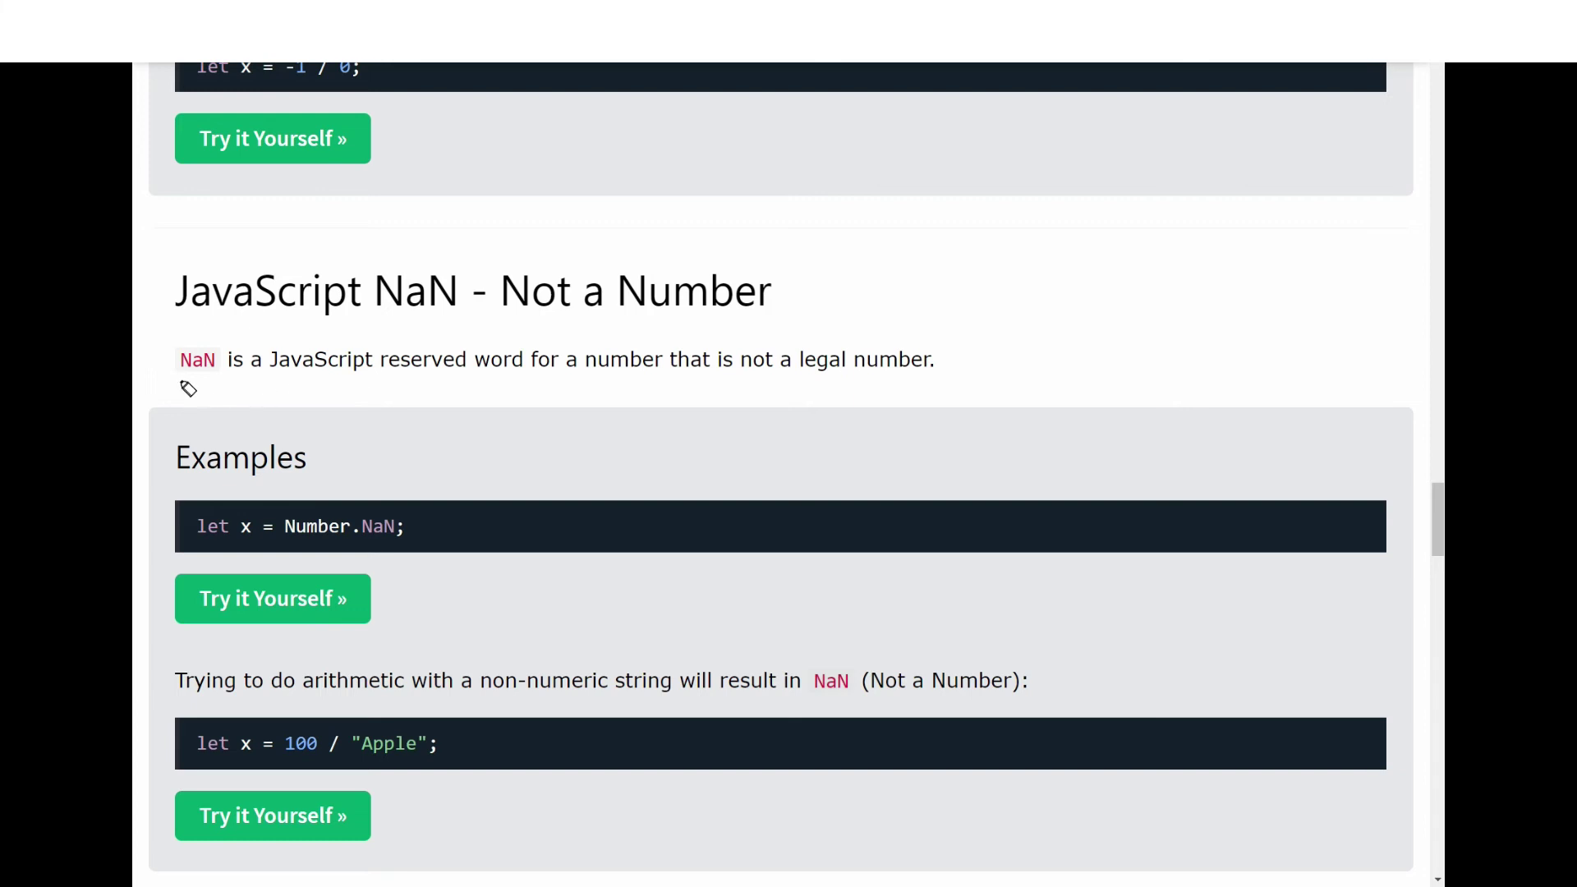
drag(177, 381, 485, 380)
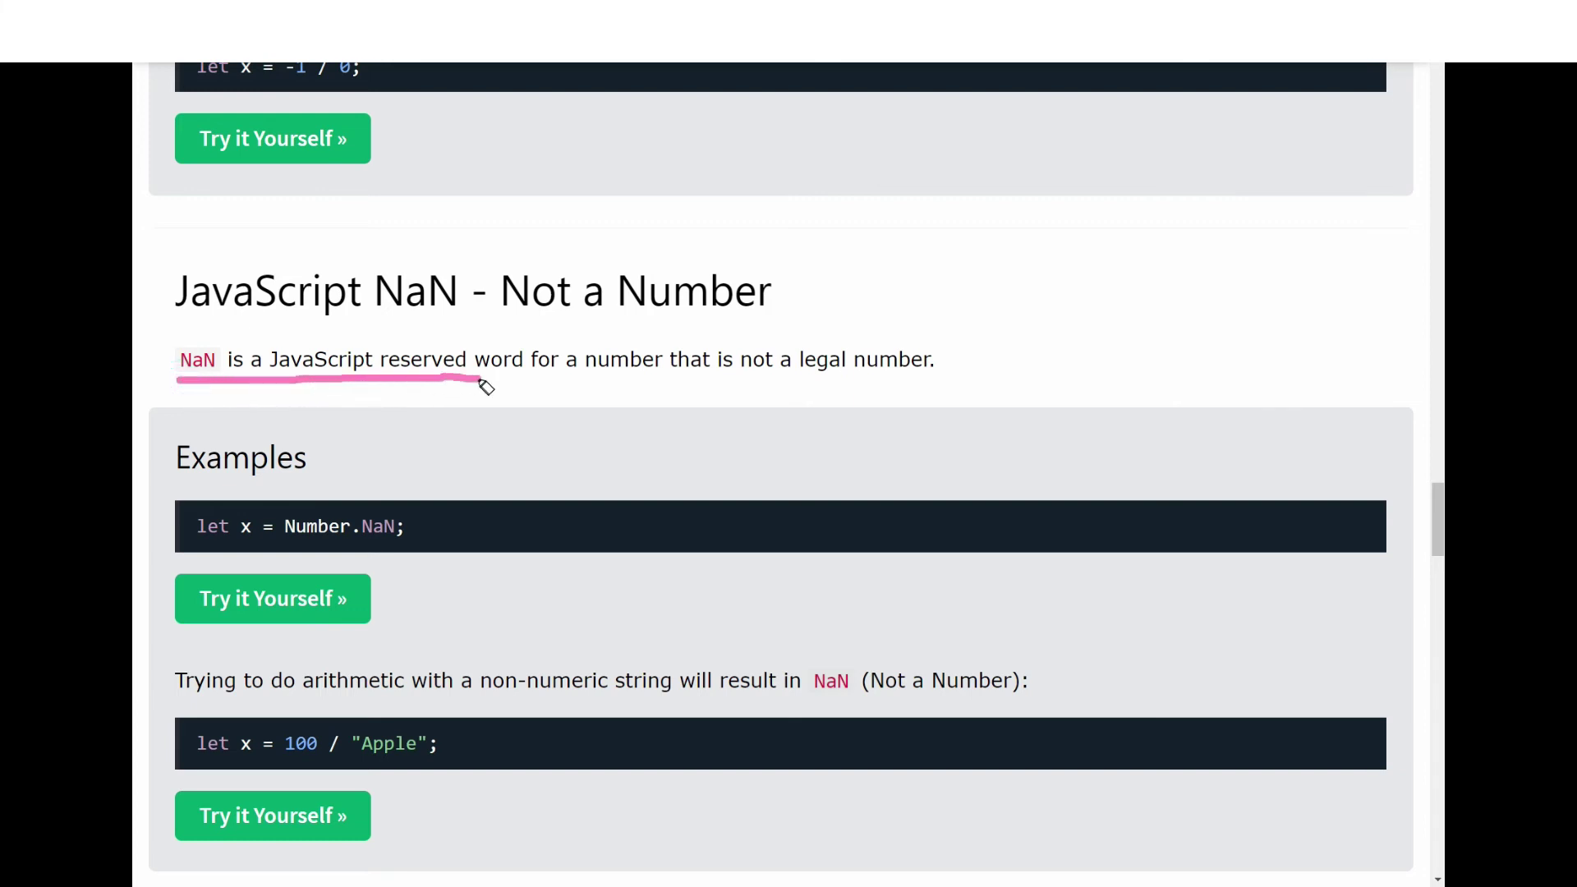
mouse_move(470, 322)
mouse_down()
mouse_move(391, 328)
mouse_move(505, 366)
mouse_move(465, 319)
mouse_up()
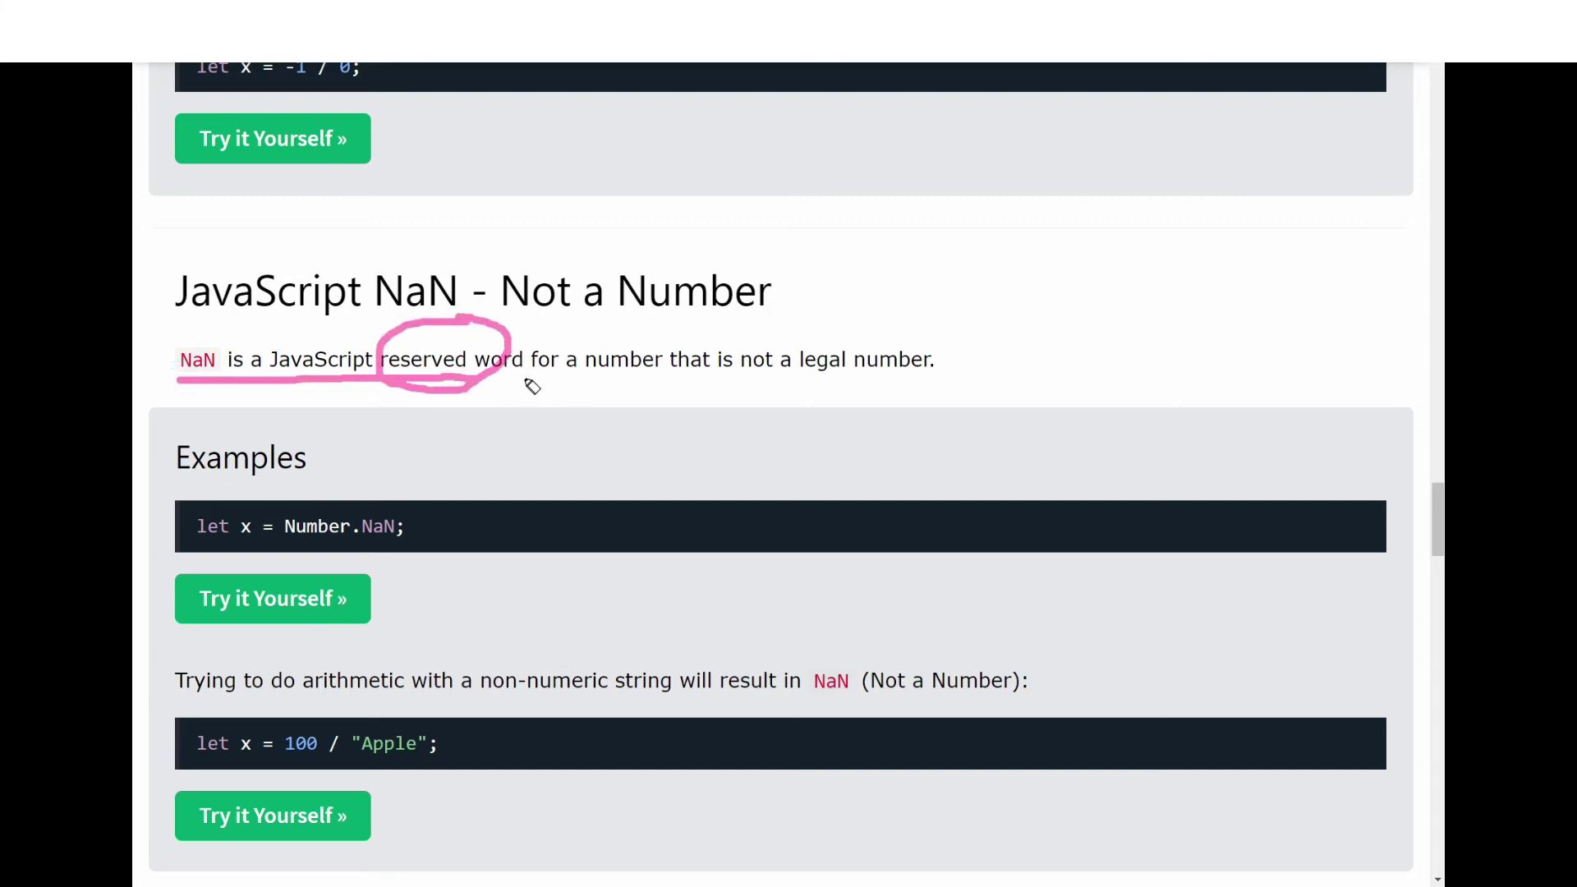
drag(516, 379, 942, 380)
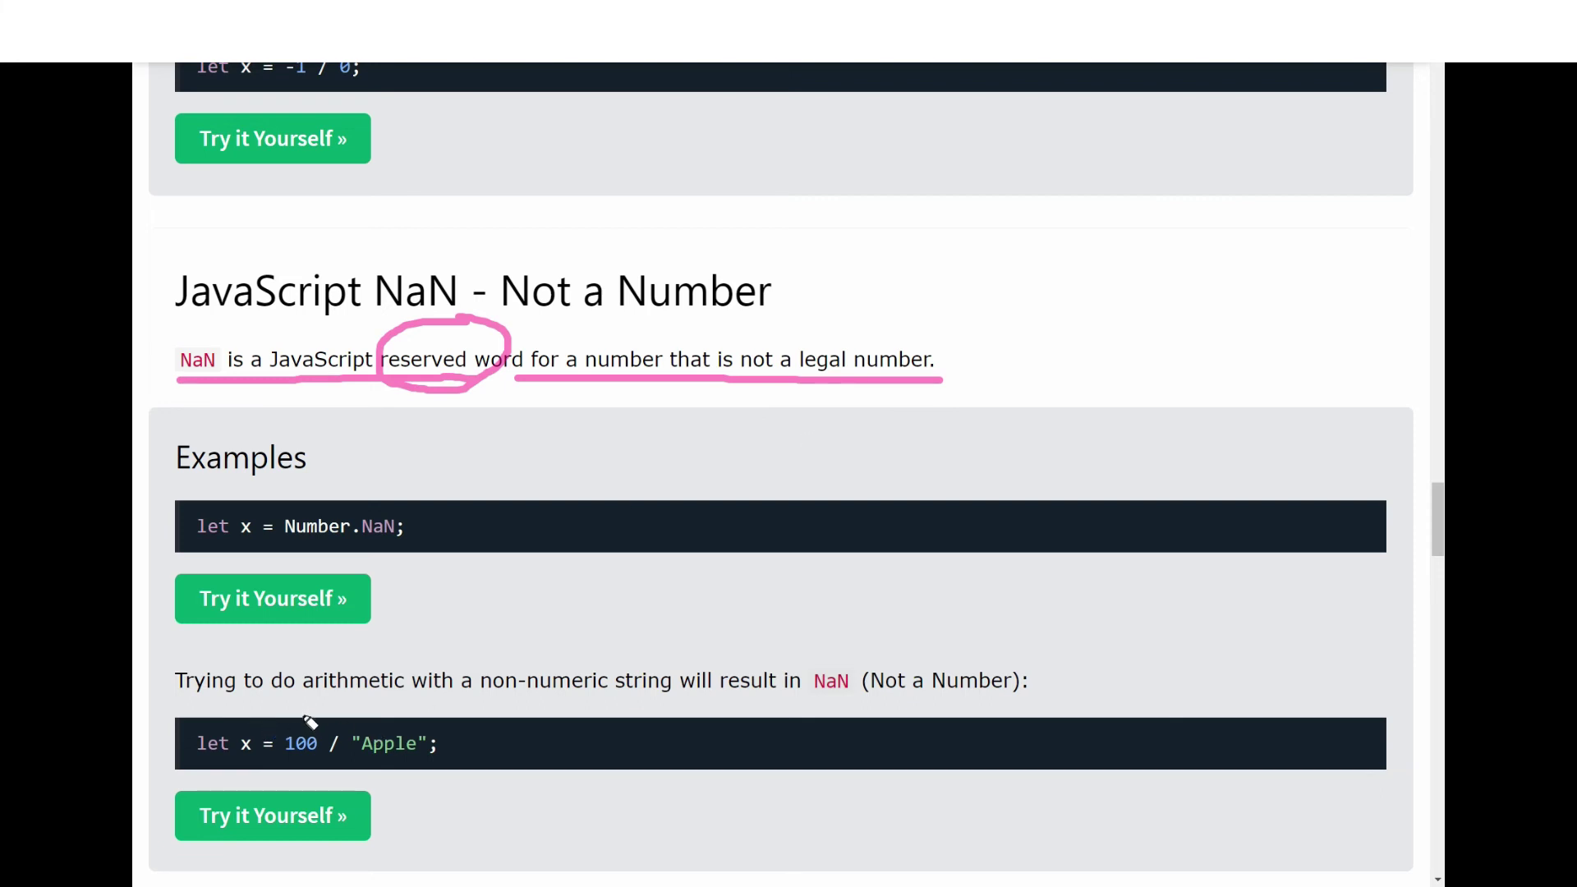
mouse_move(305, 708)
mouse_down()
mouse_move(283, 716)
mouse_move(333, 772)
mouse_move(431, 696)
mouse_move(287, 713)
mouse_up()
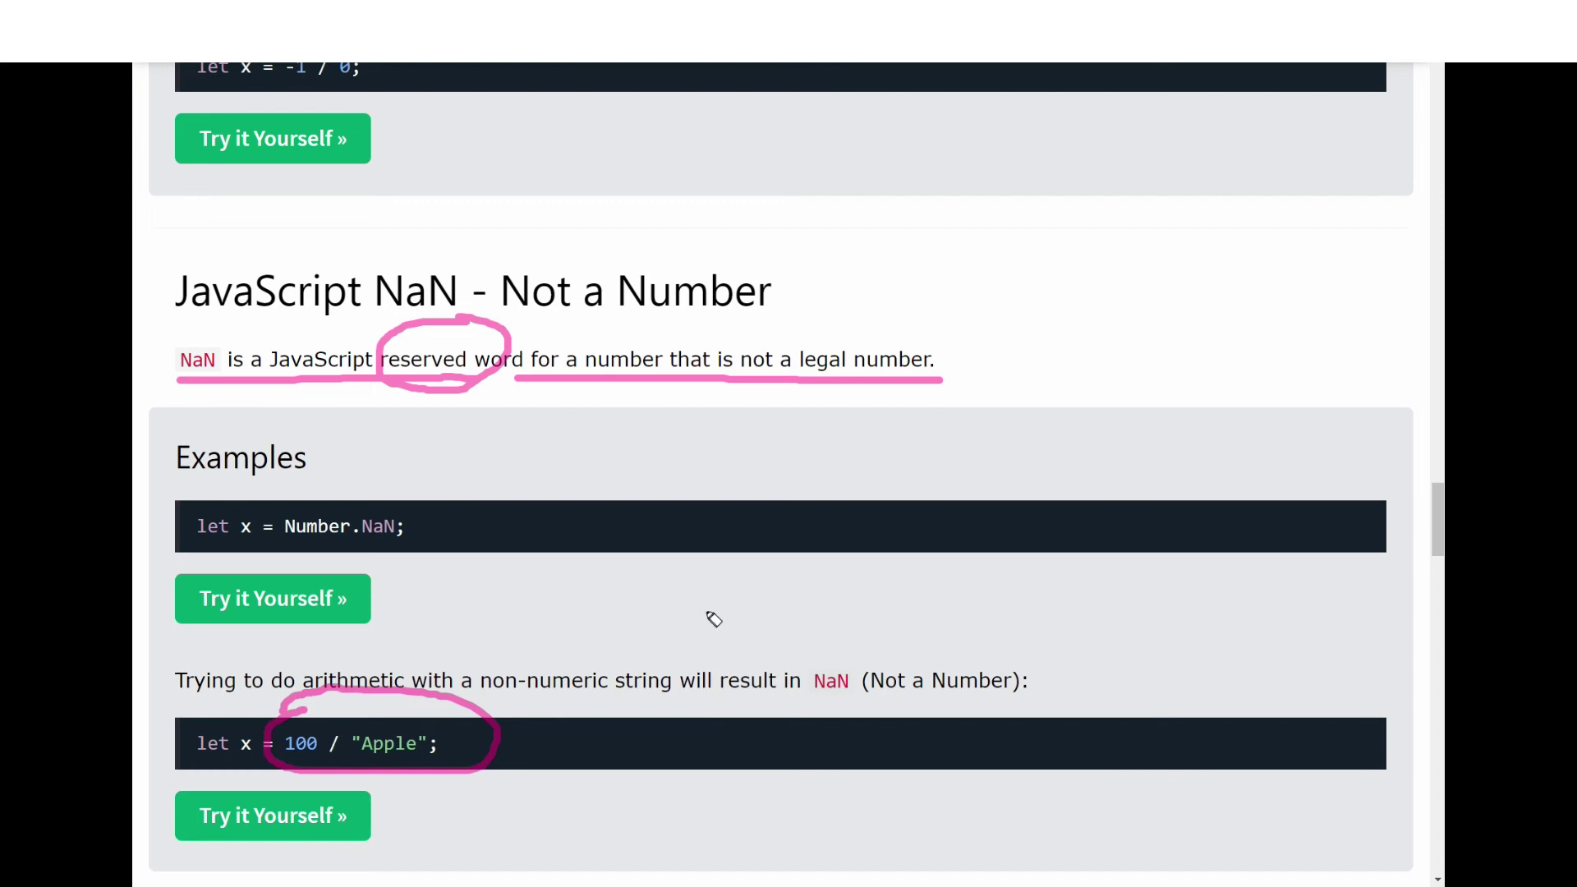
key(Escape)
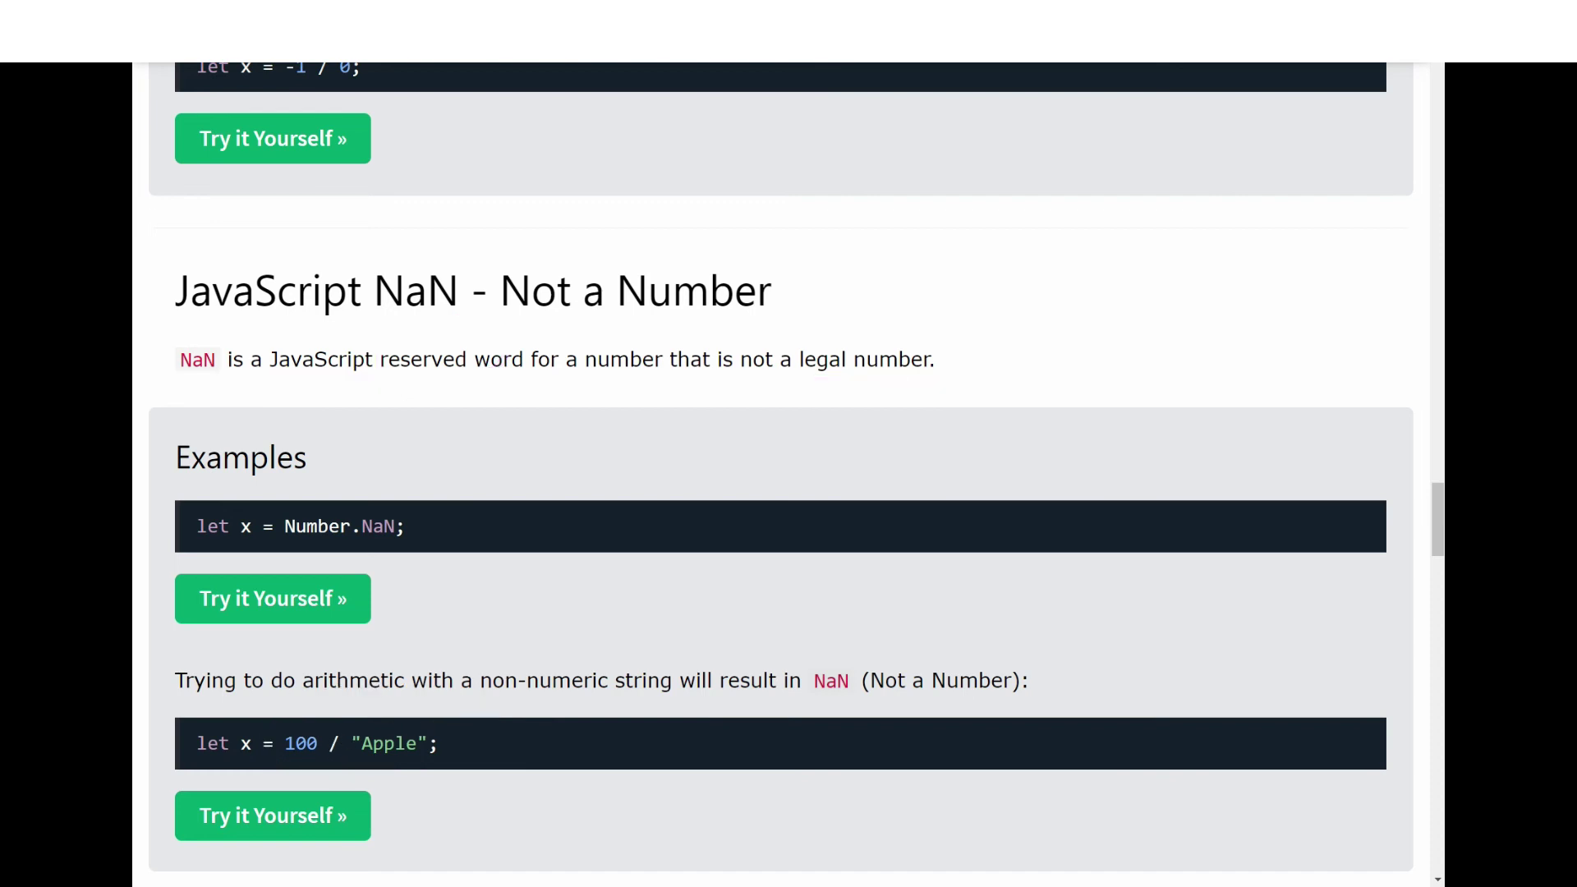
scroll(574, 596, down, 4)
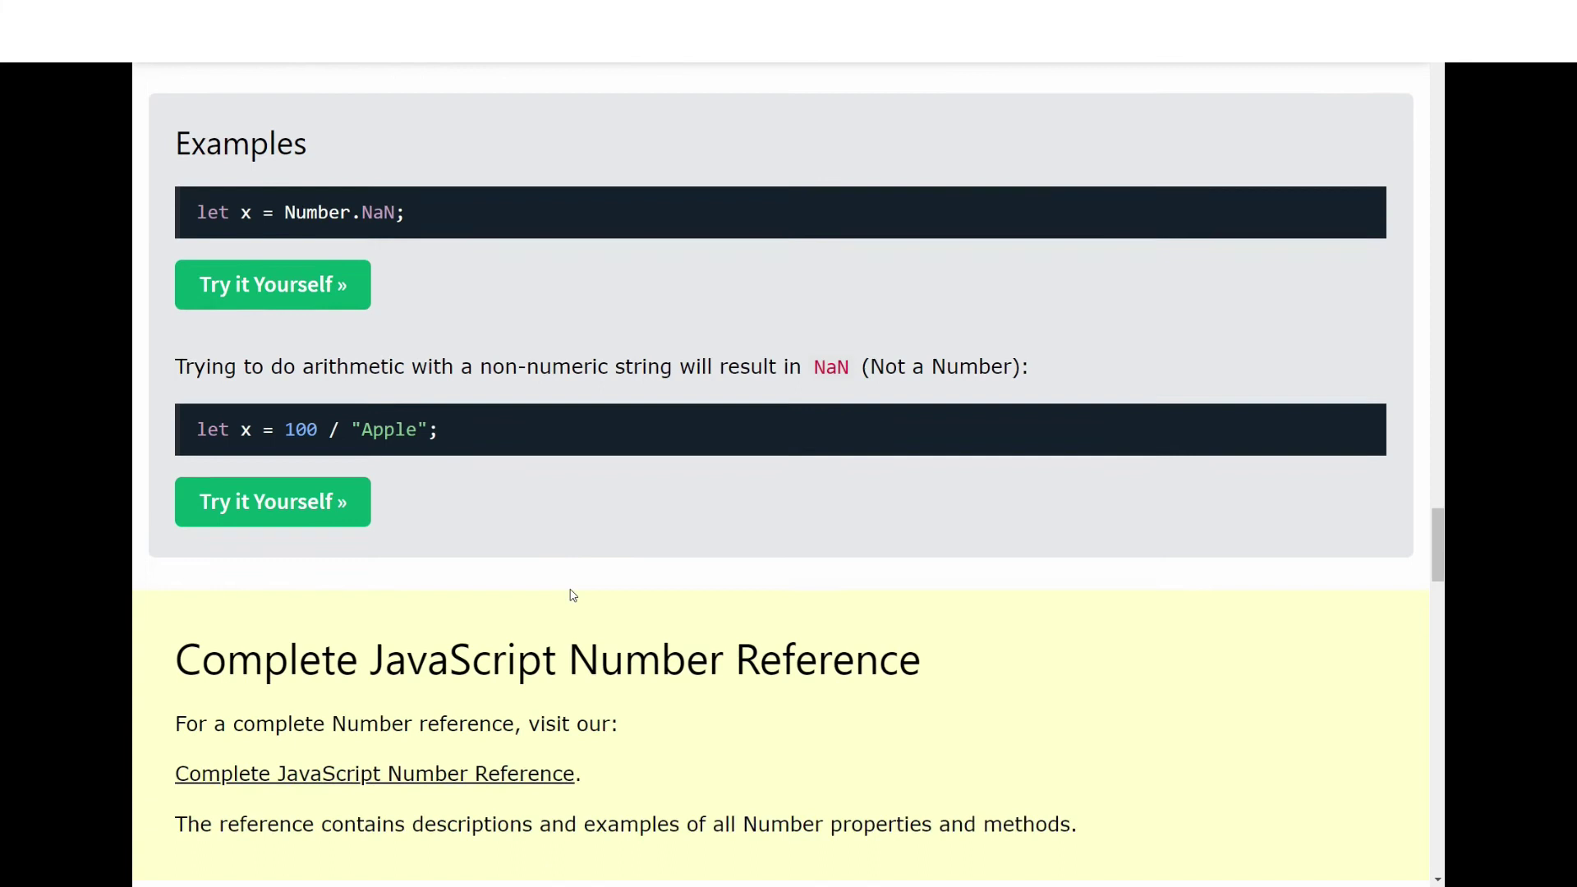
drag(815, 330, 1027, 351)
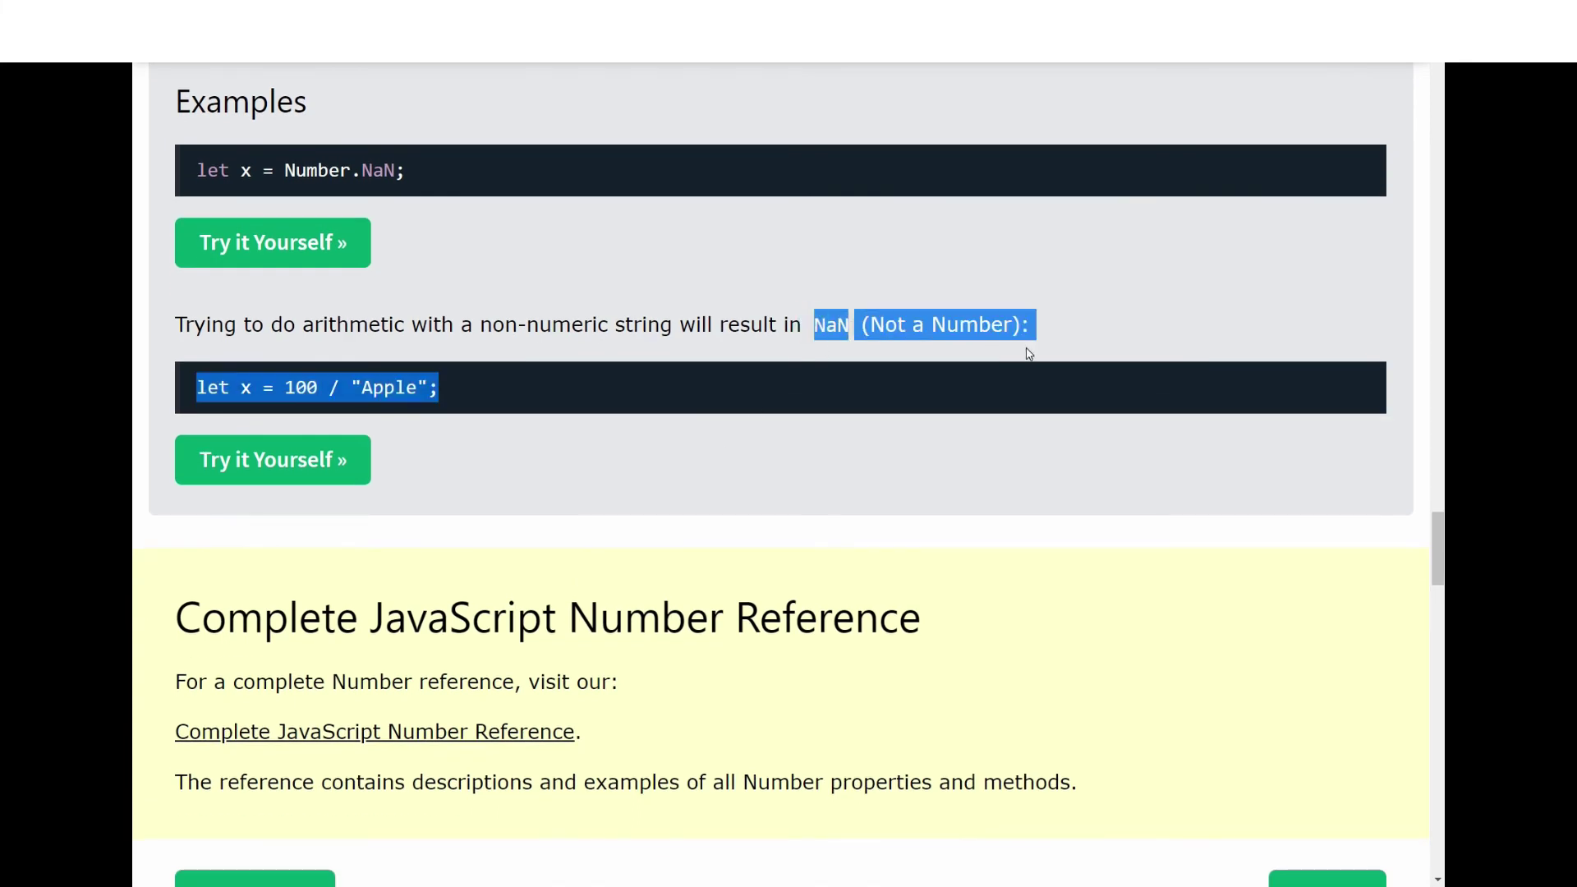
click(288, 461)
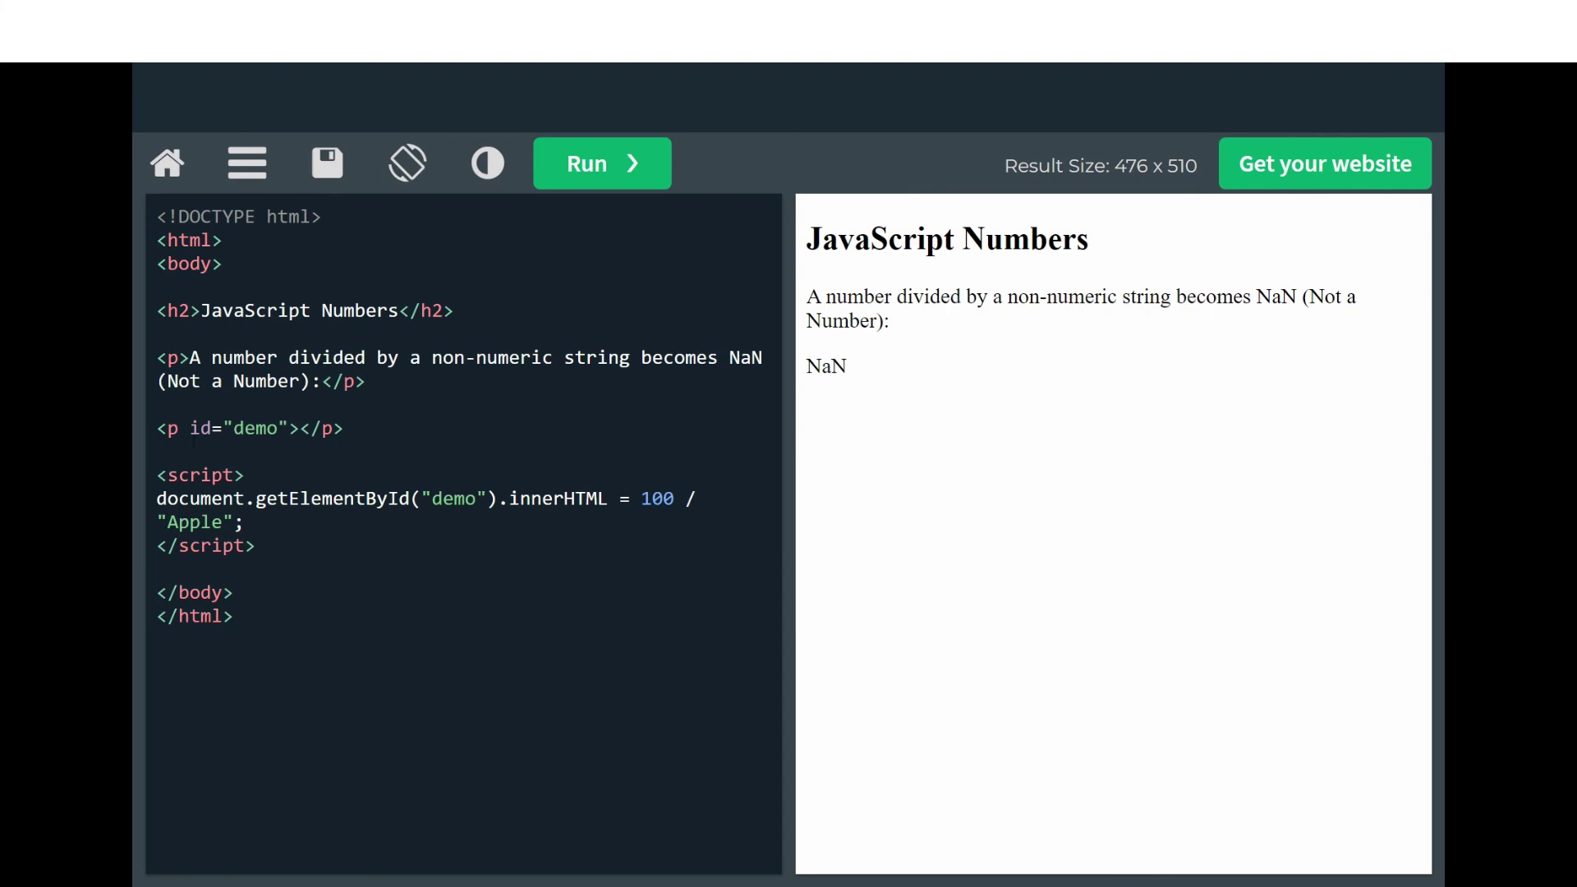
click(644, 498)
drag(790, 490, 1024, 491)
drag(632, 475, 795, 476)
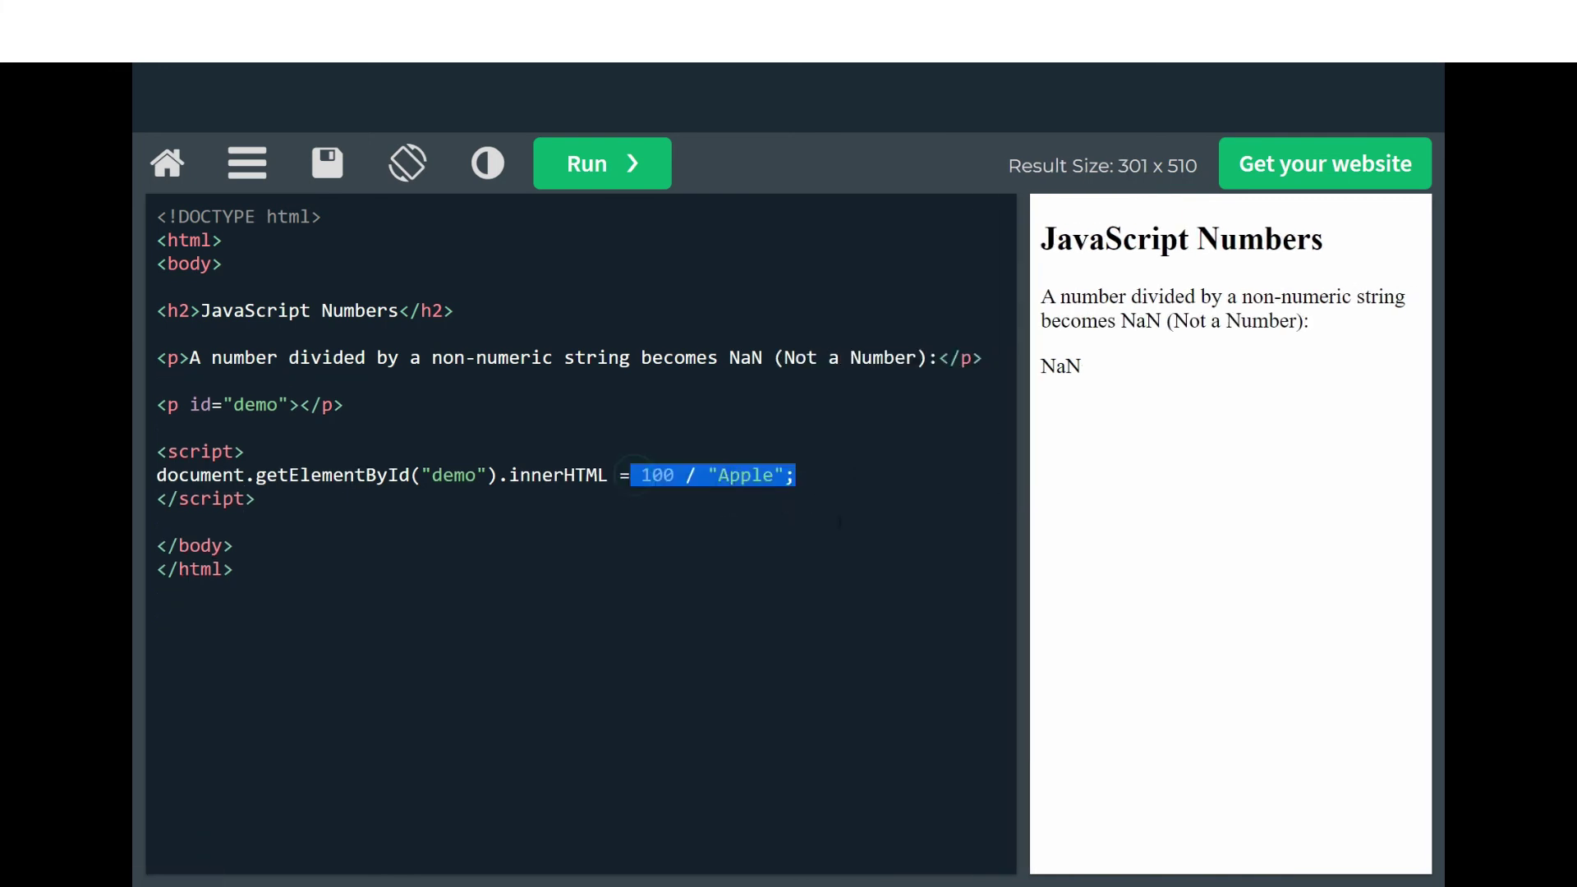
click(816, 538)
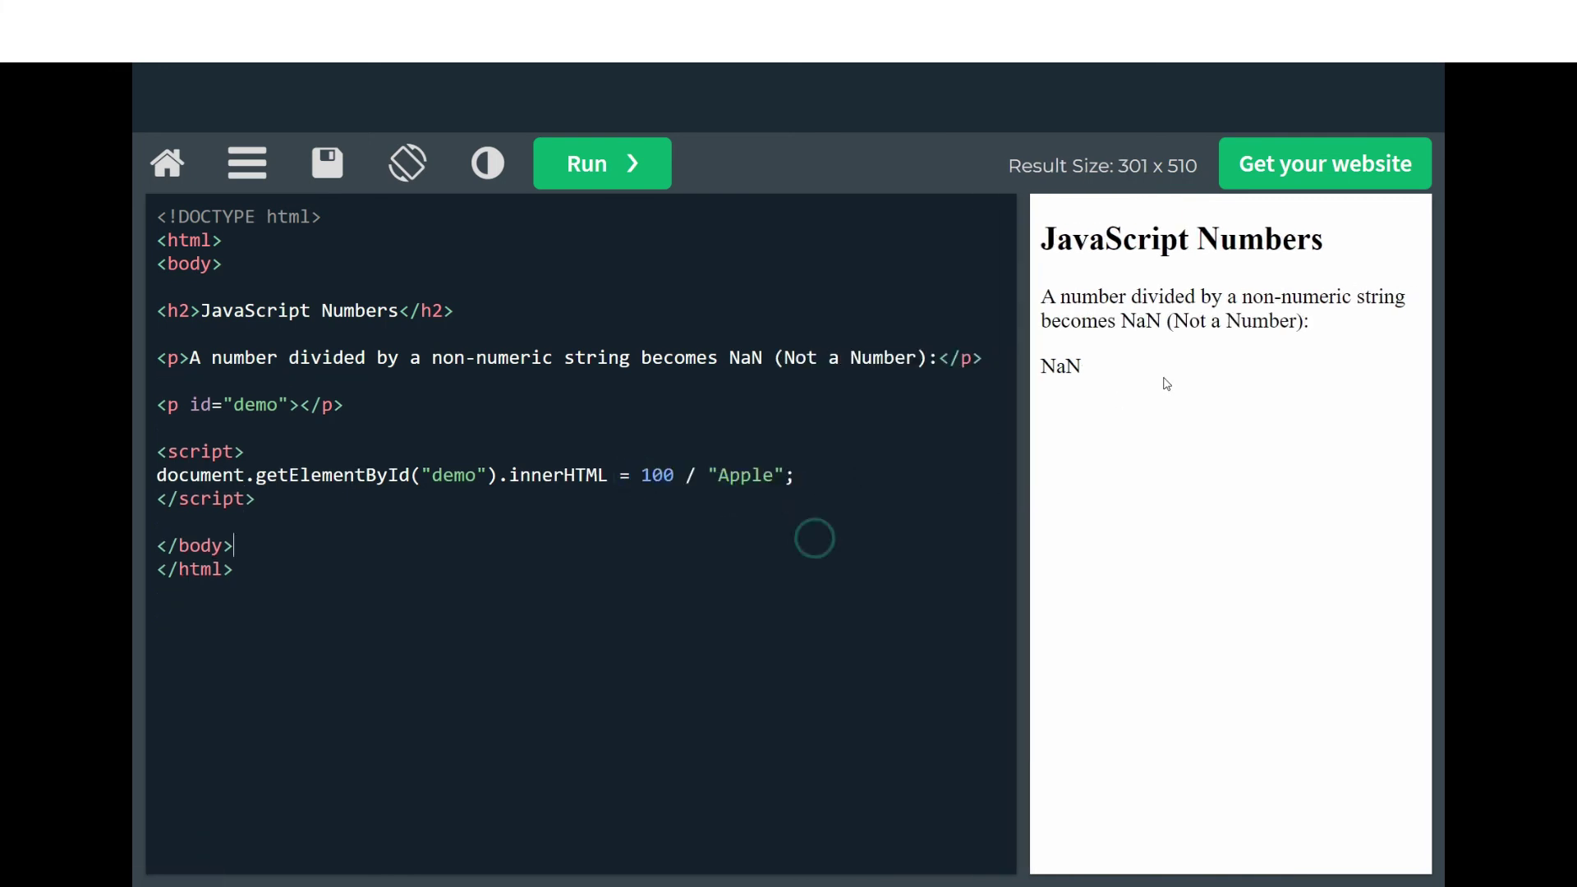
double_click(1042, 365)
drag(1023, 419, 874, 431)
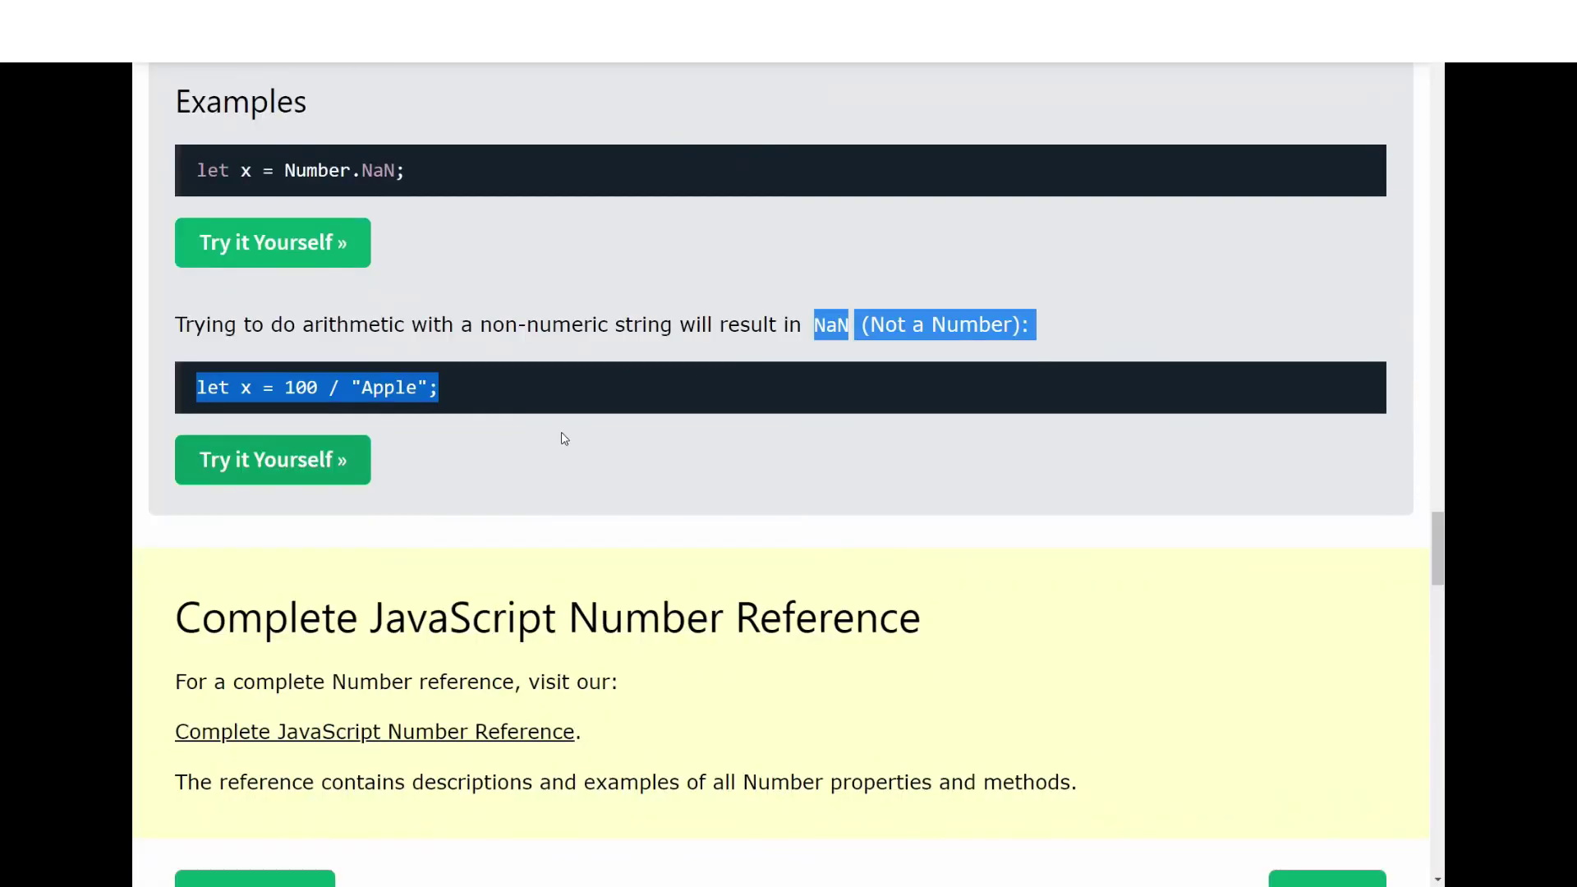
Return to the eight-property table (EPSILON through NaN), briefly highlighting its names and descriptions.
scroll(565, 439, up, 12)
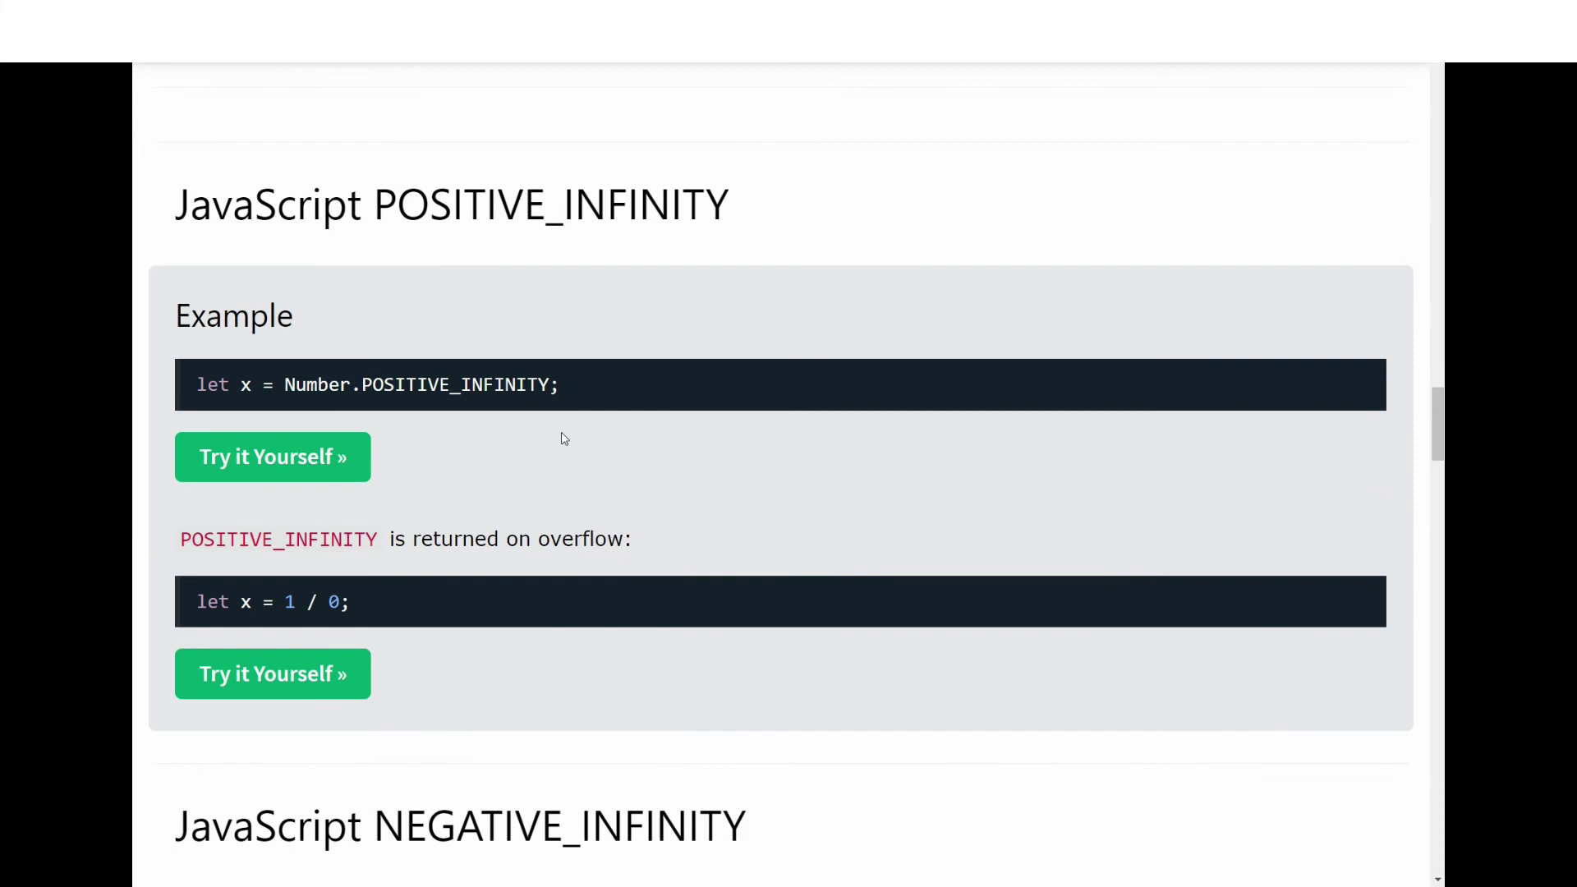
scroll(564, 439, up, 12)
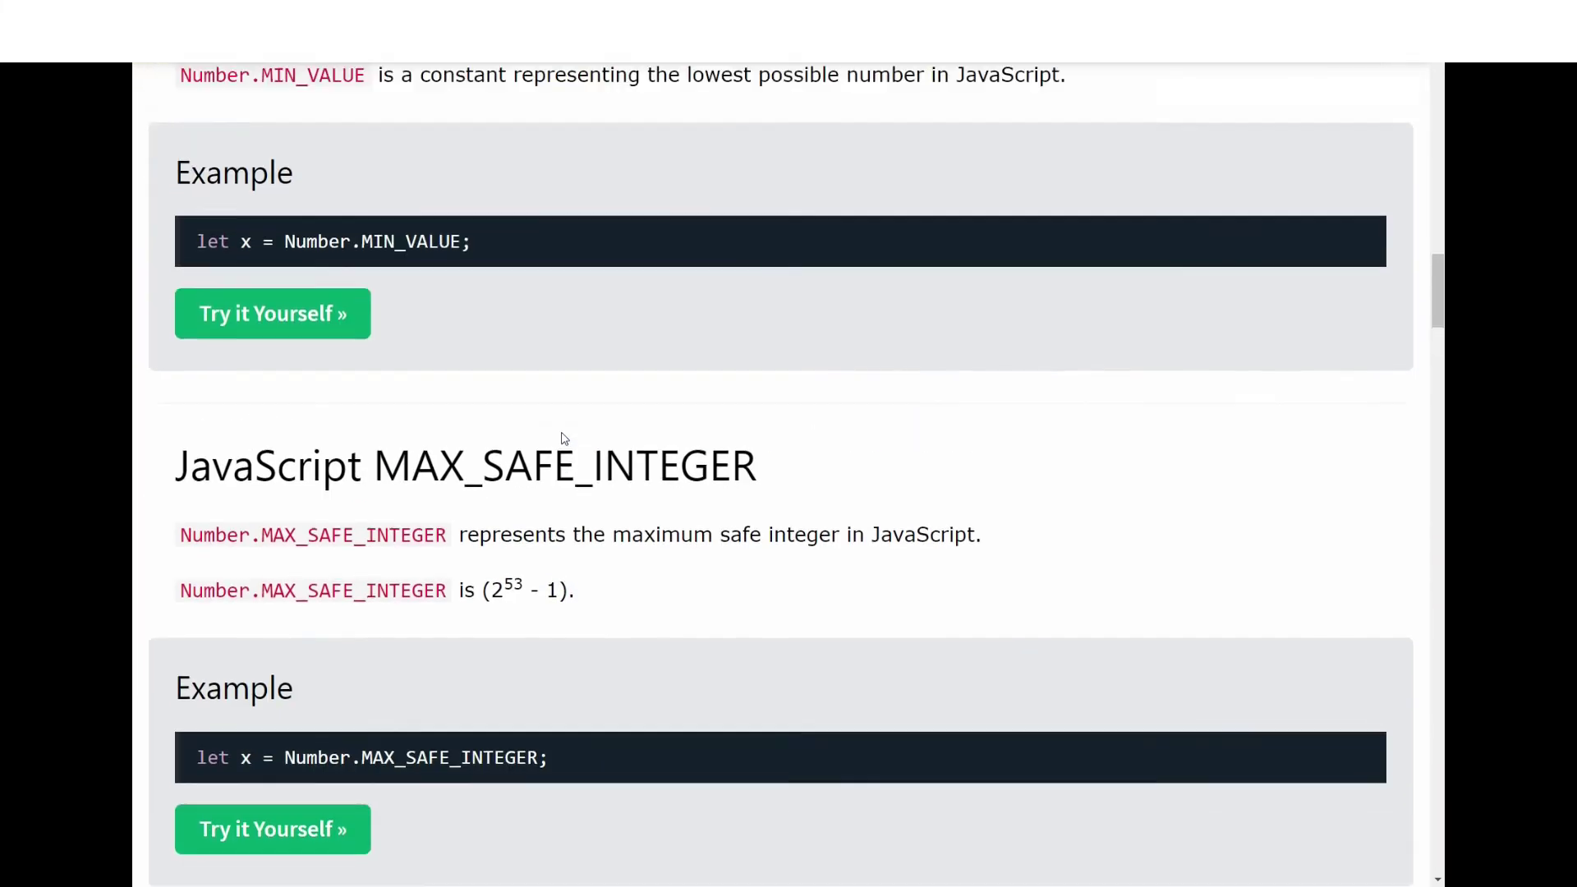
scroll(565, 439, up, 10)
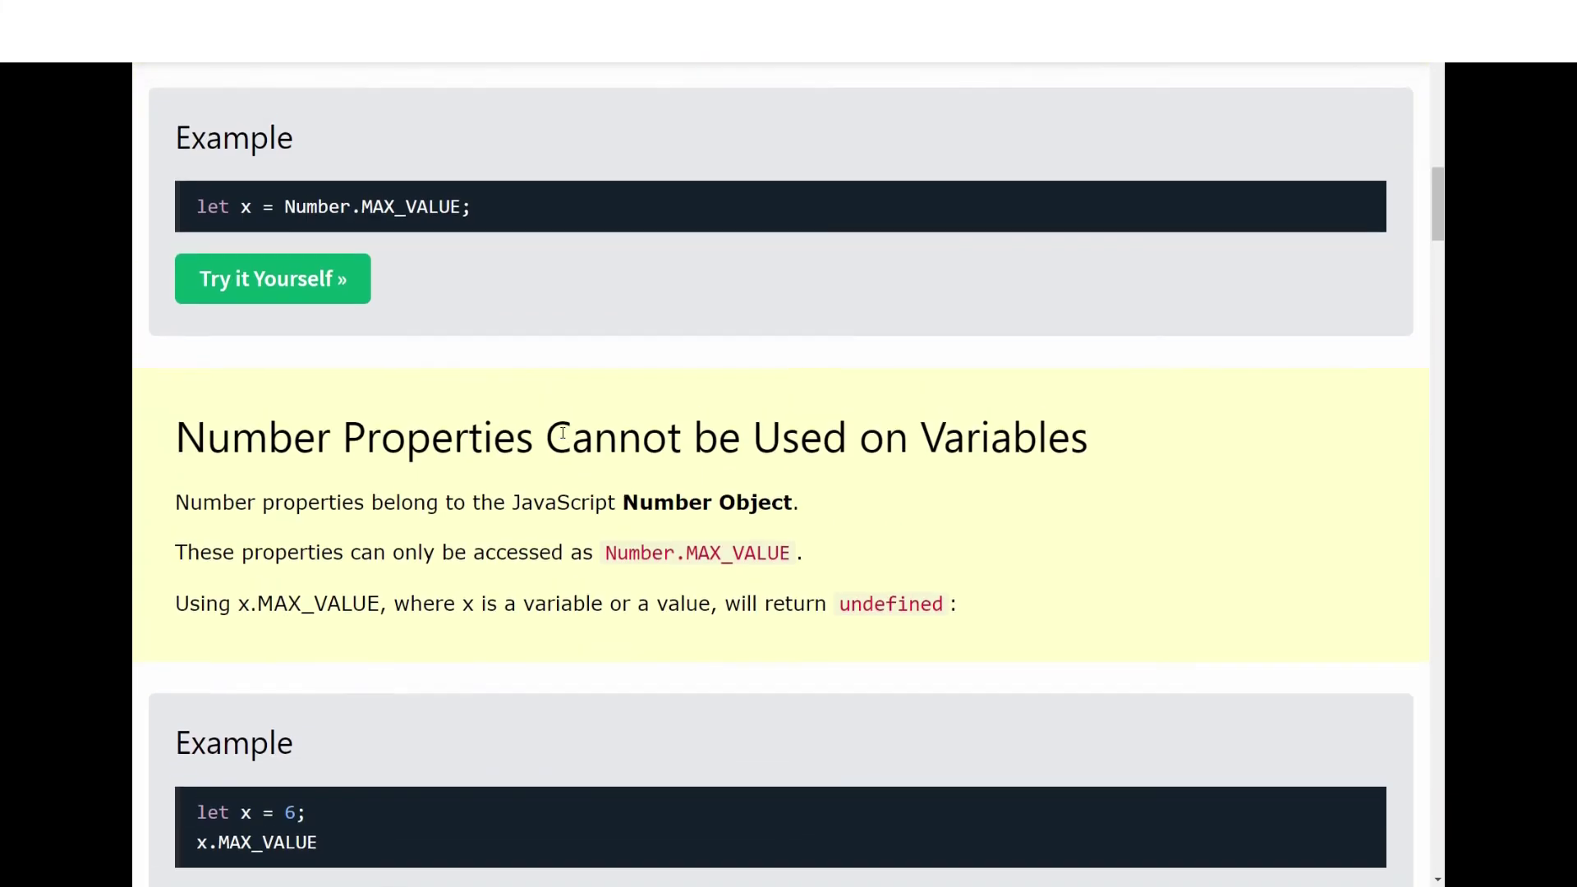
scroll(564, 435, up, 12)
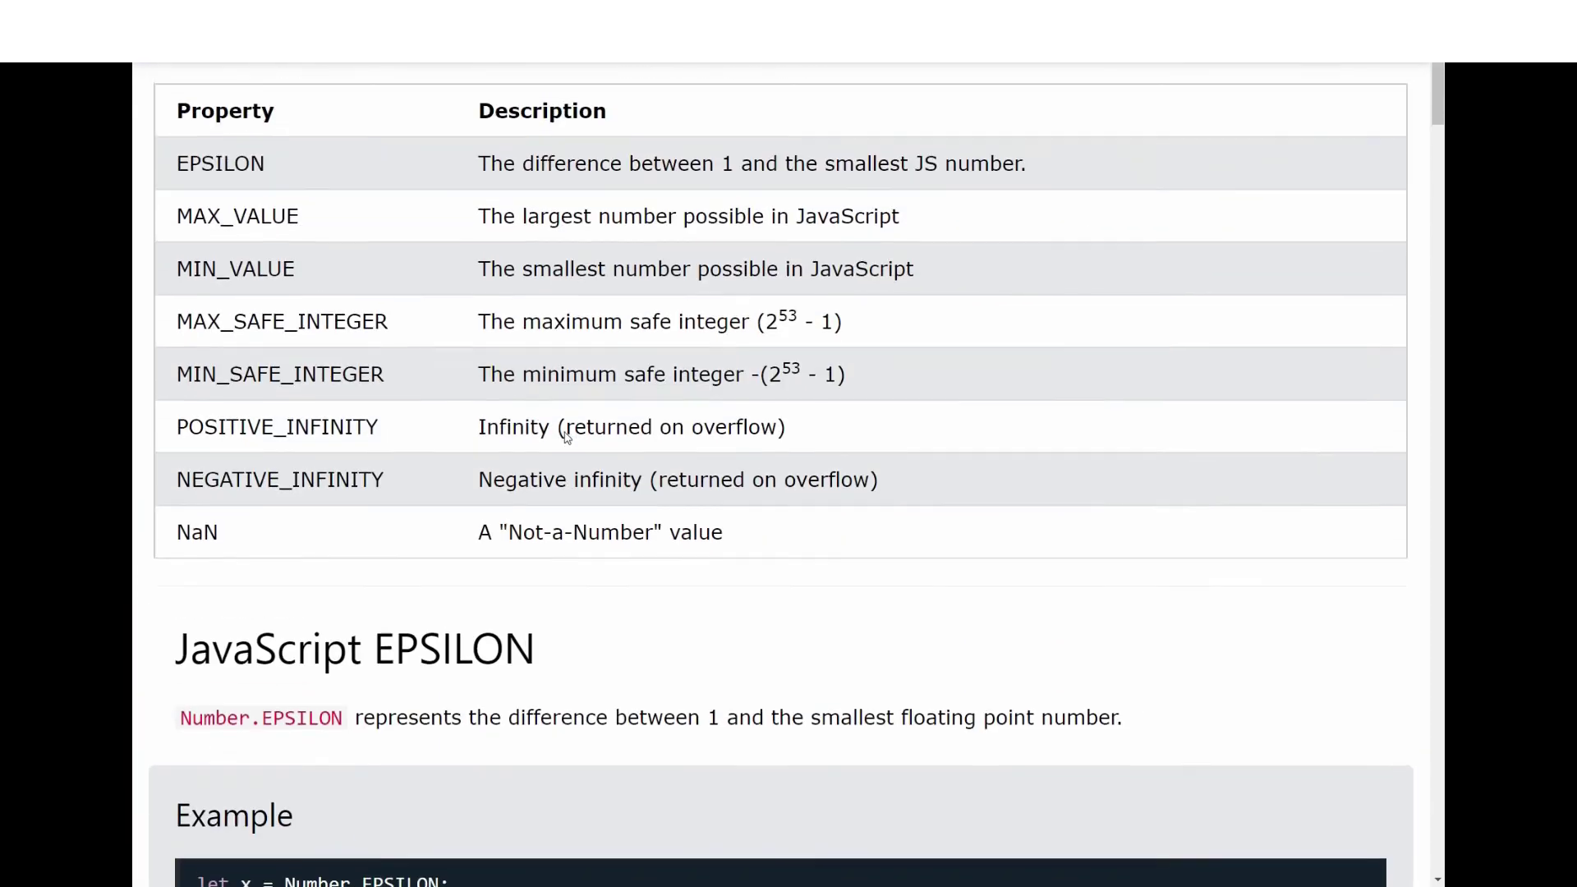
scroll(566, 439, up, 3)
scroll(621, 272, down, 1)
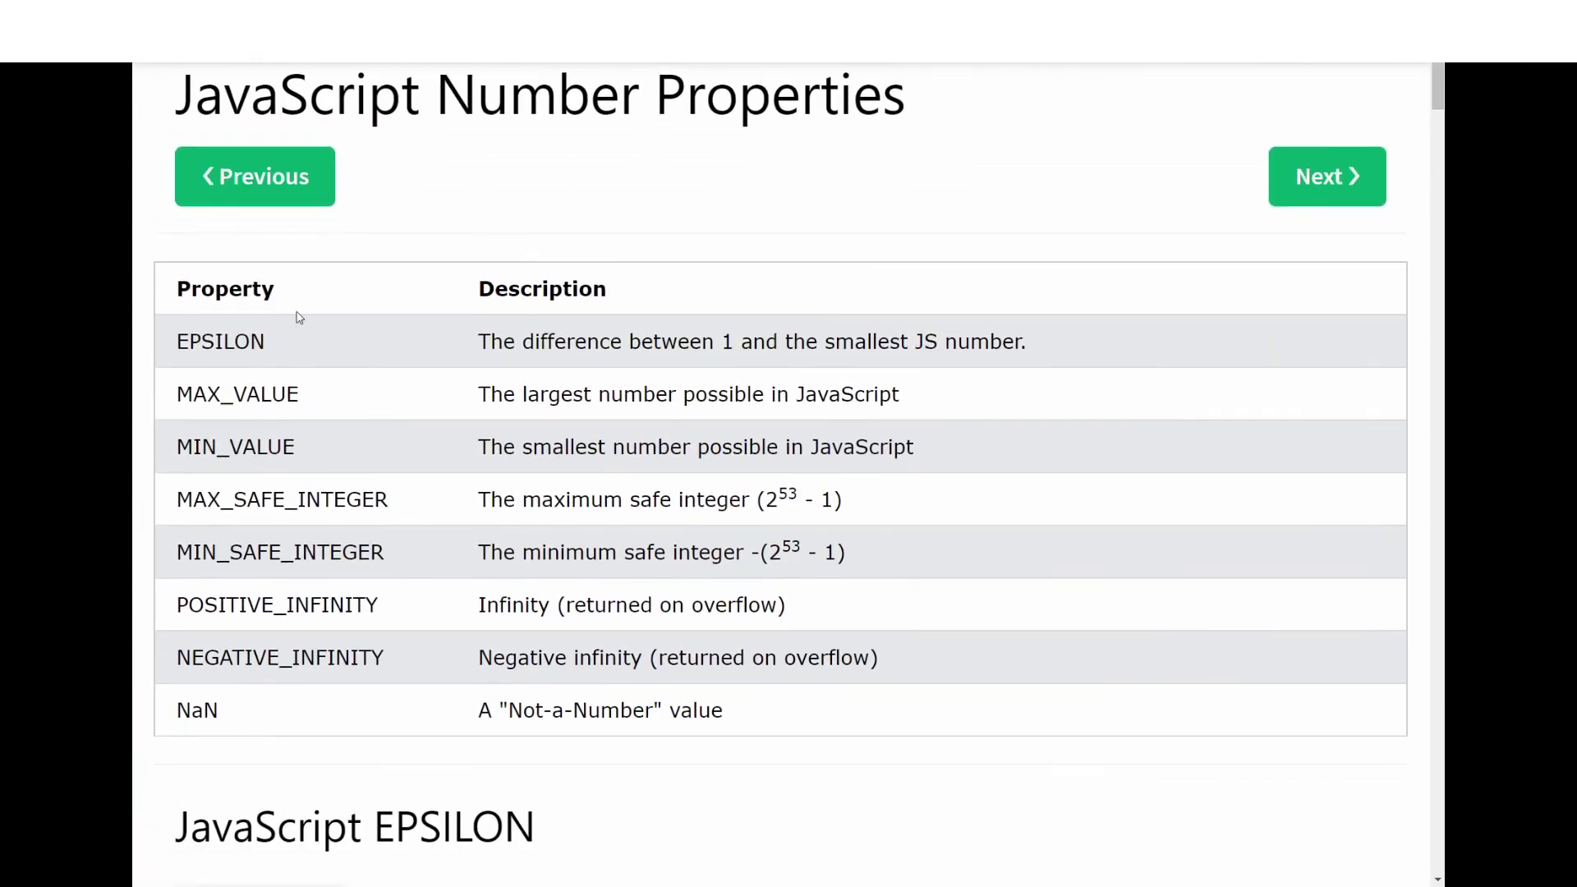
drag(188, 340, 332, 706)
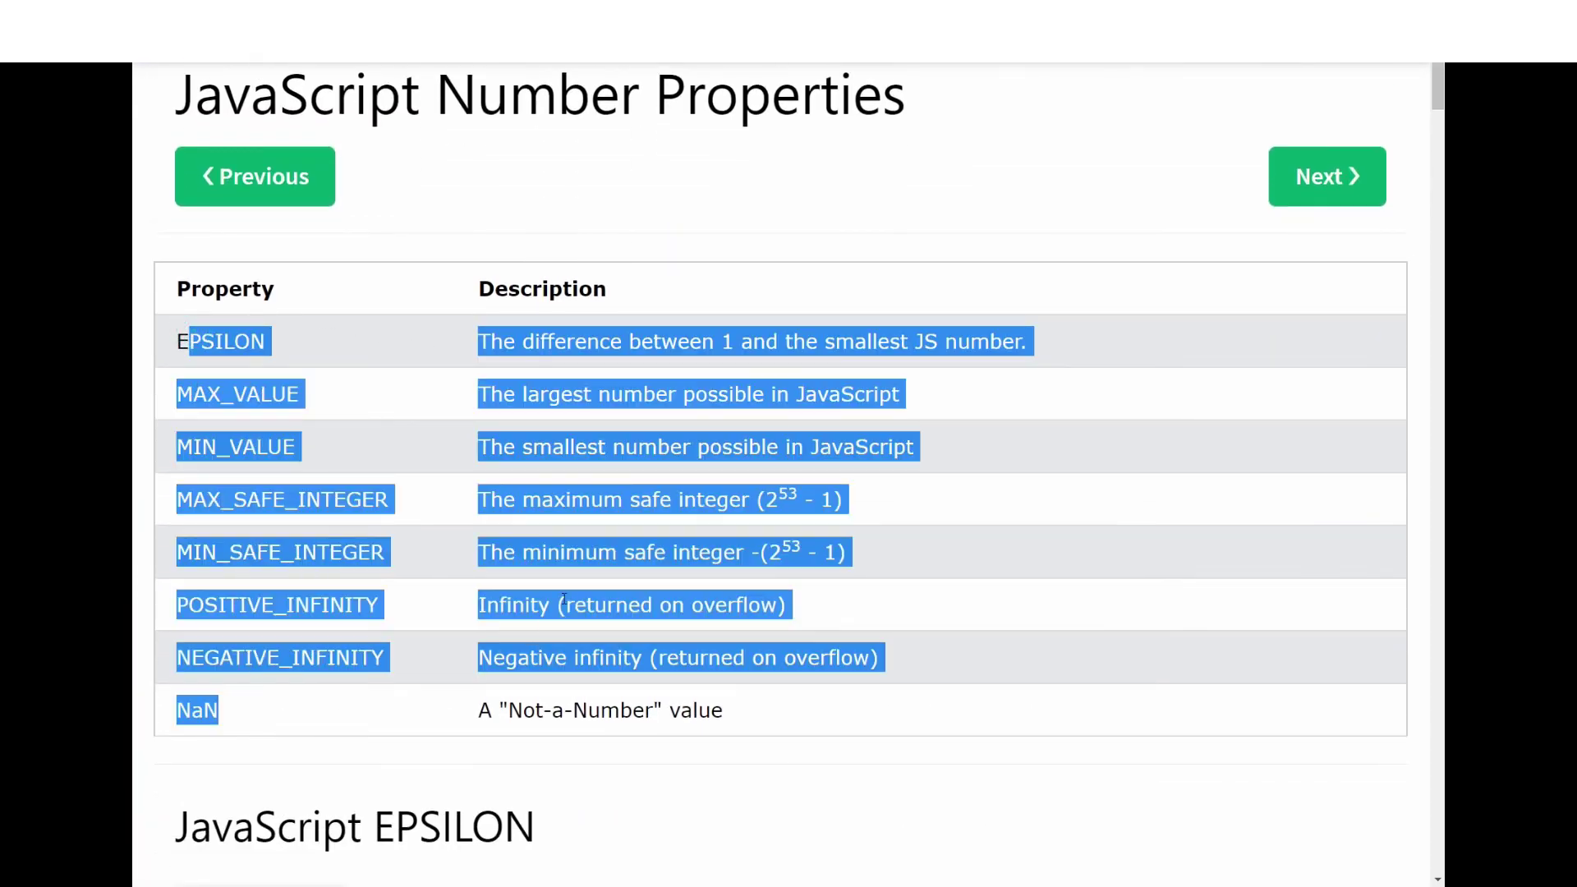
click(891, 559)
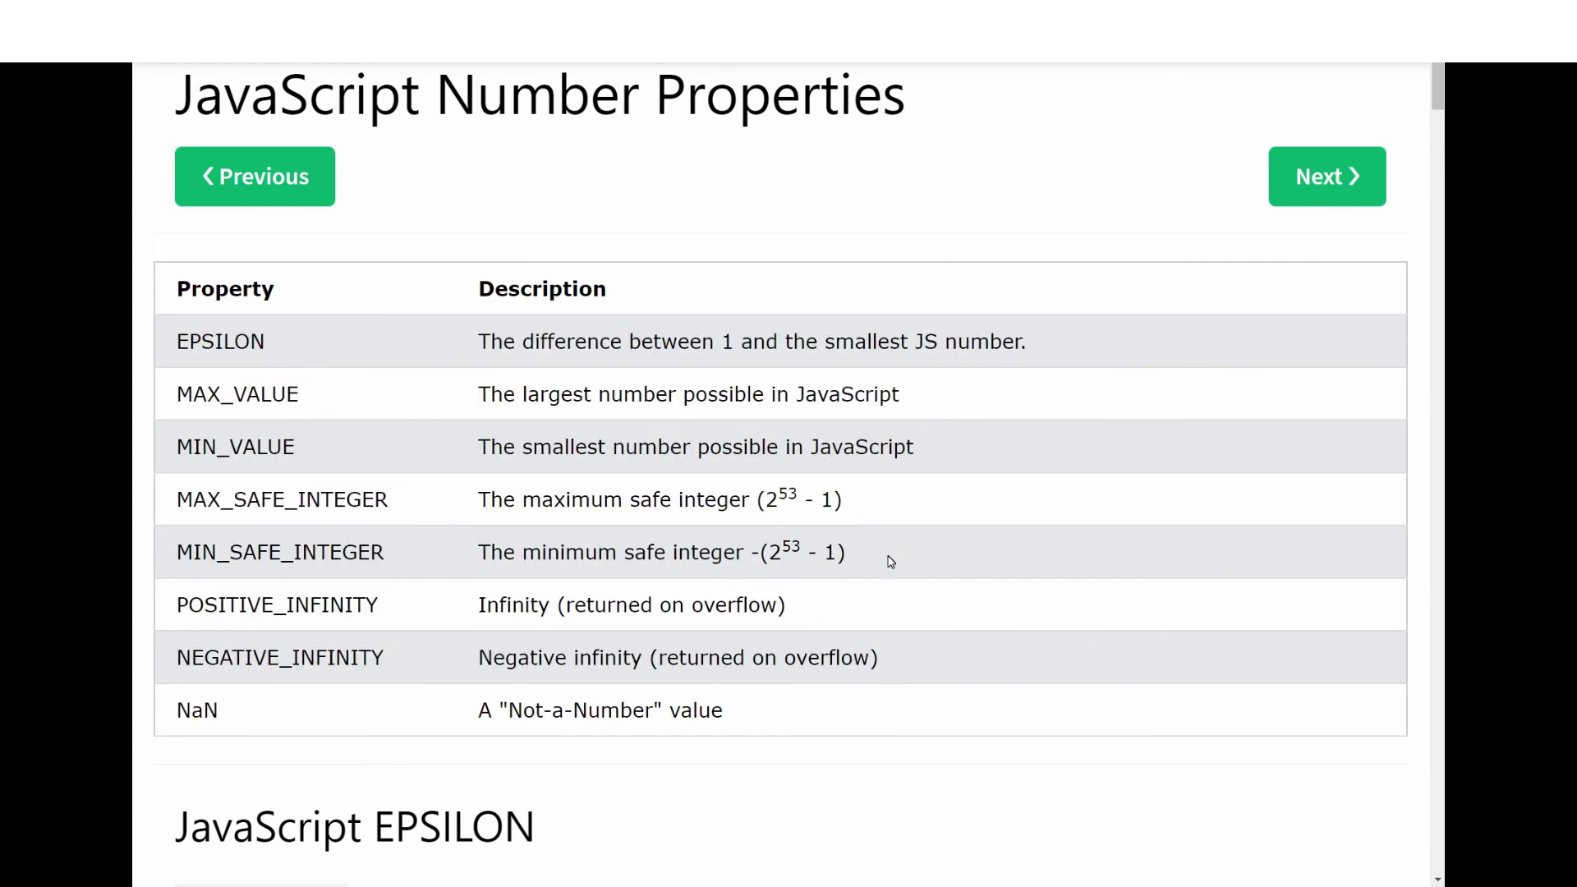